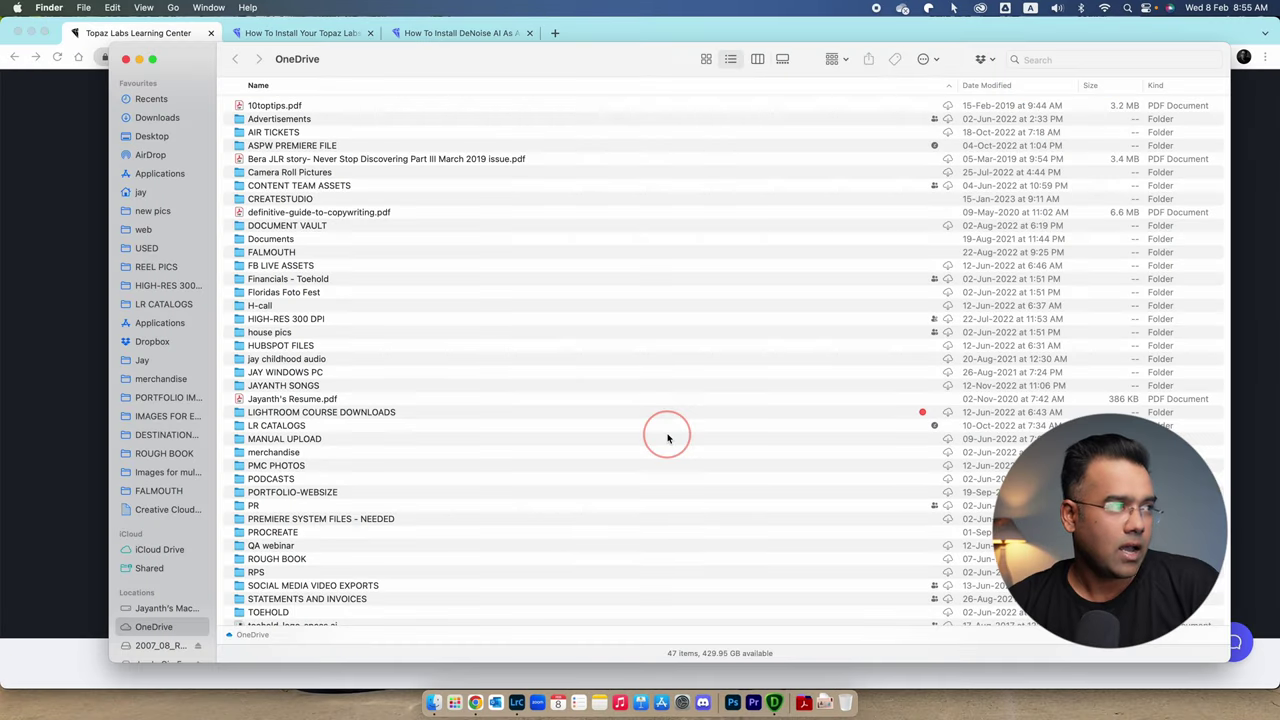
Copy _DSC1360.jpg from the new pics folder.
left_click(158, 211)
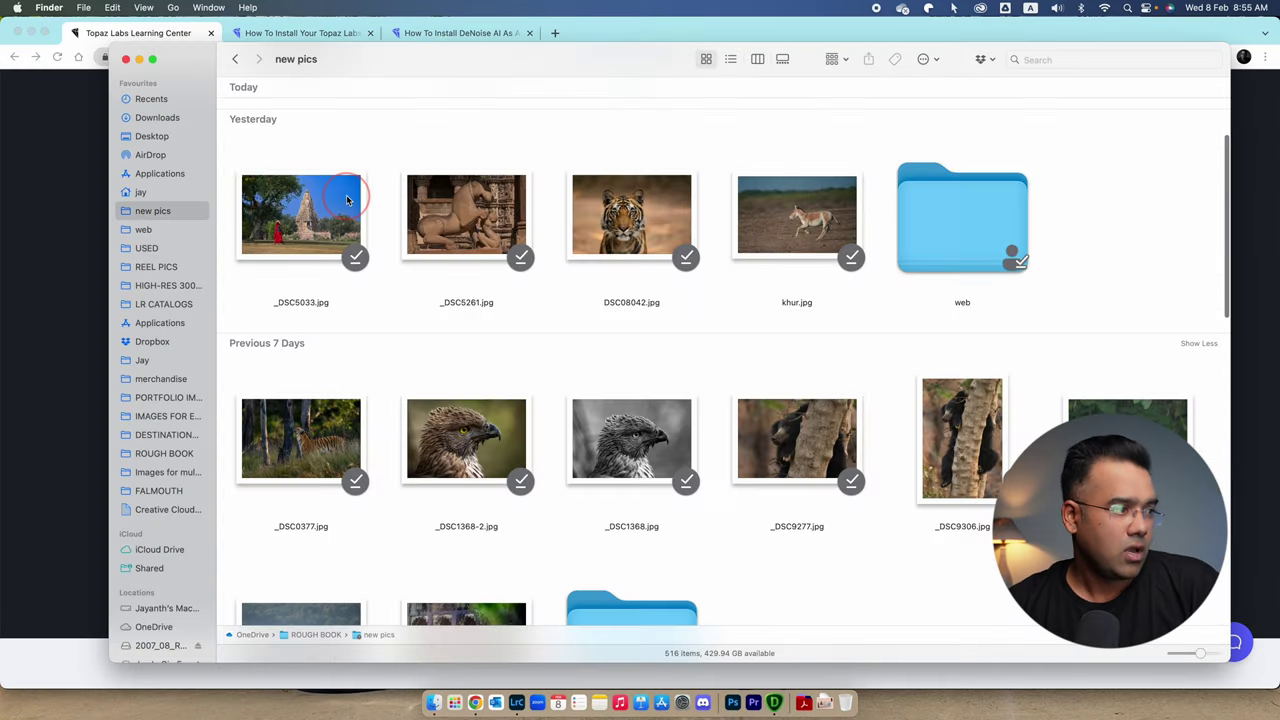
right_click(290, 178)
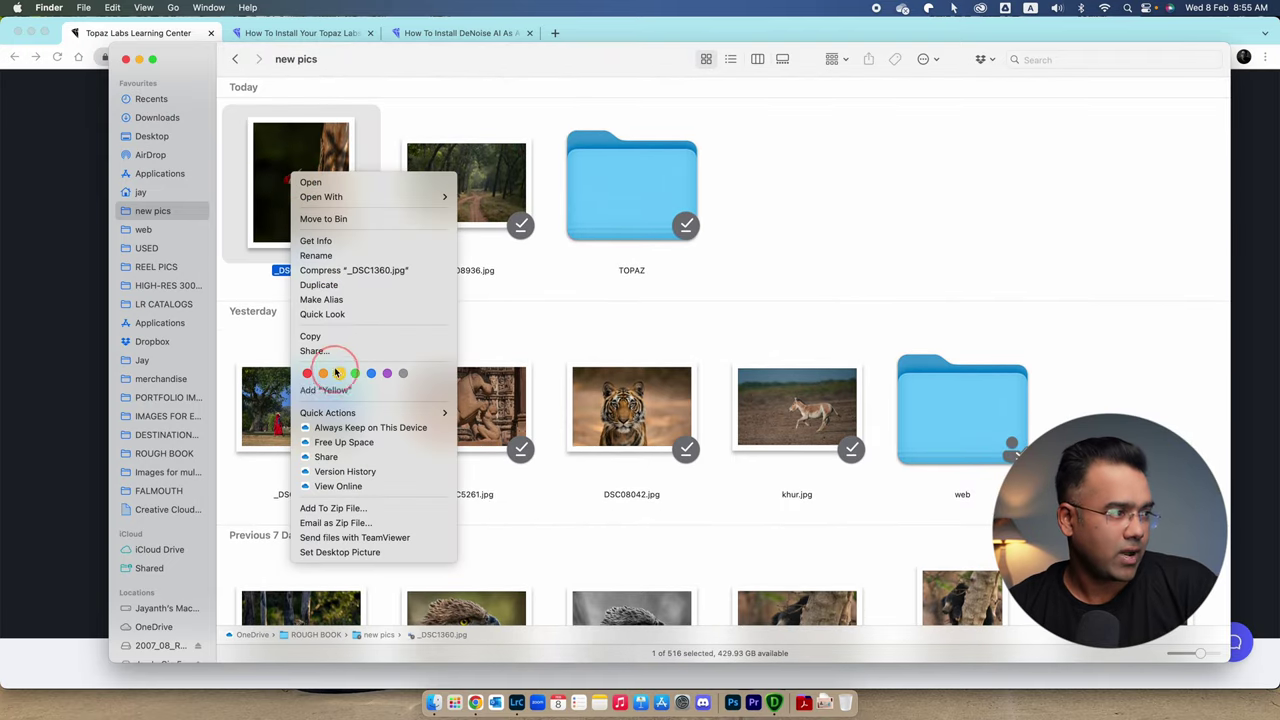
left_click(320, 336)
Paste the photo onto the Desktop and launch Topaz DeNoise AI.
left_click(155, 137)
left_click(621, 385)
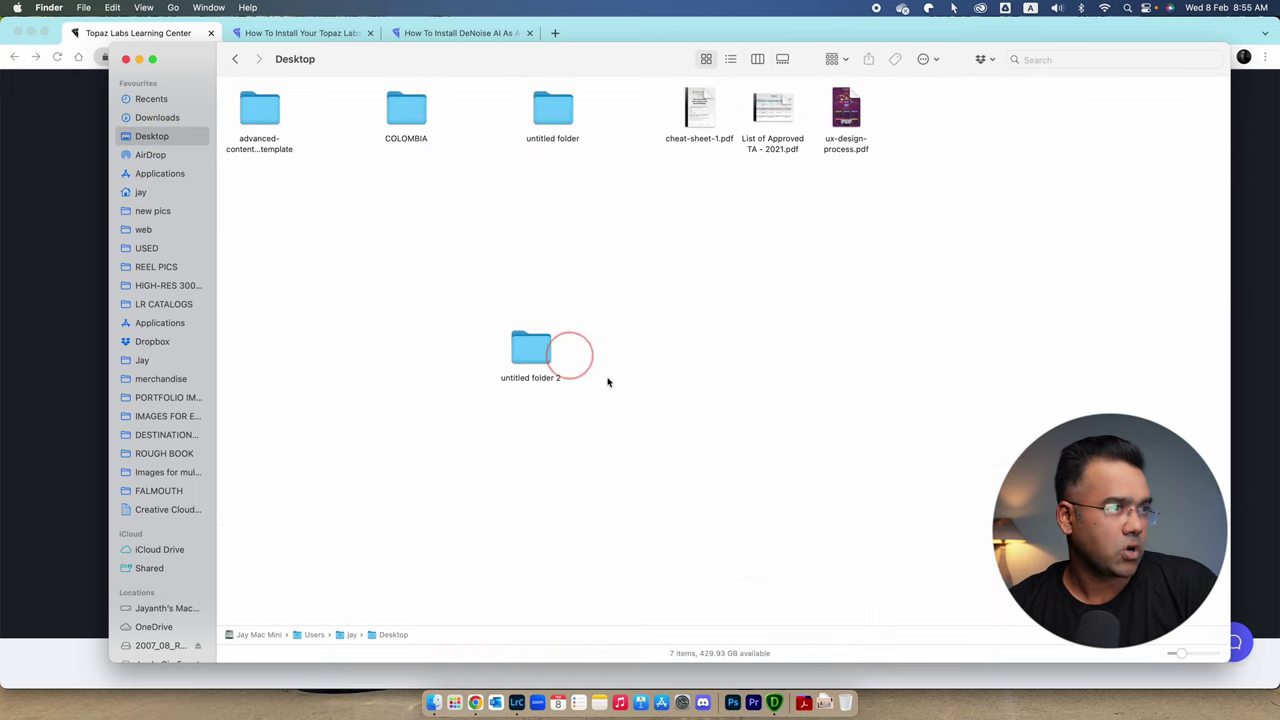
right_click(747, 403)
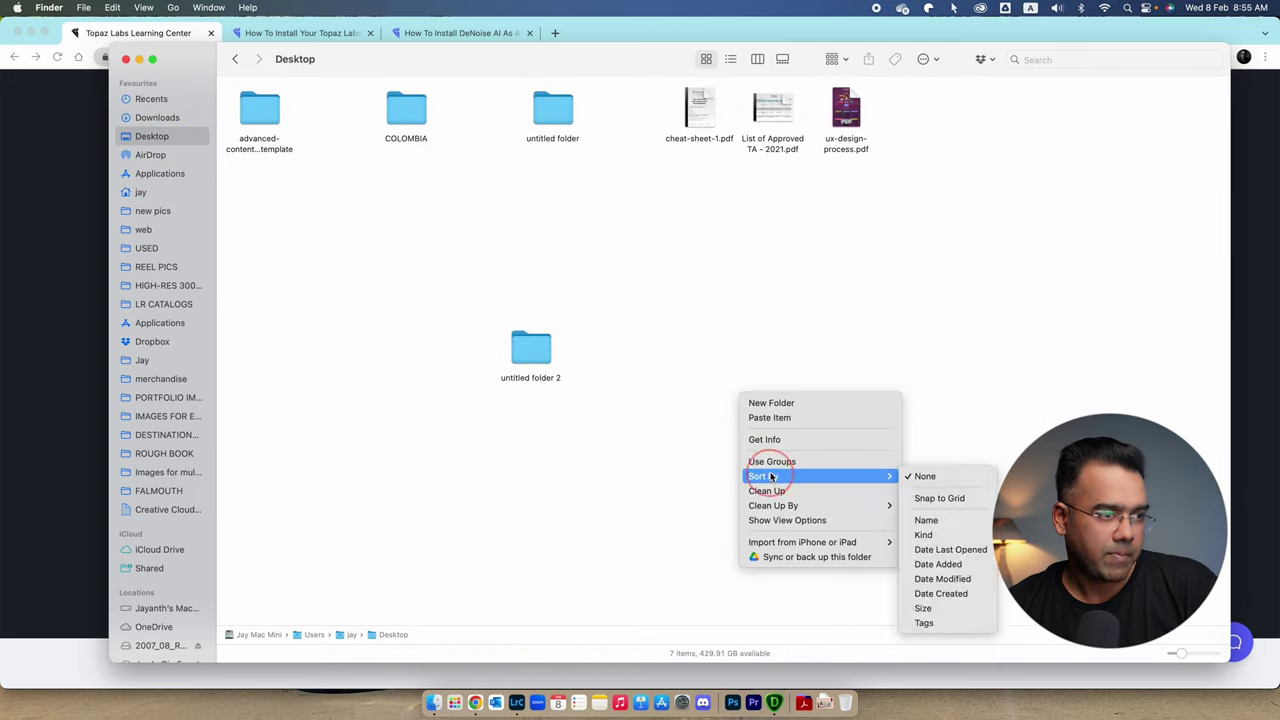
left_click(769, 424)
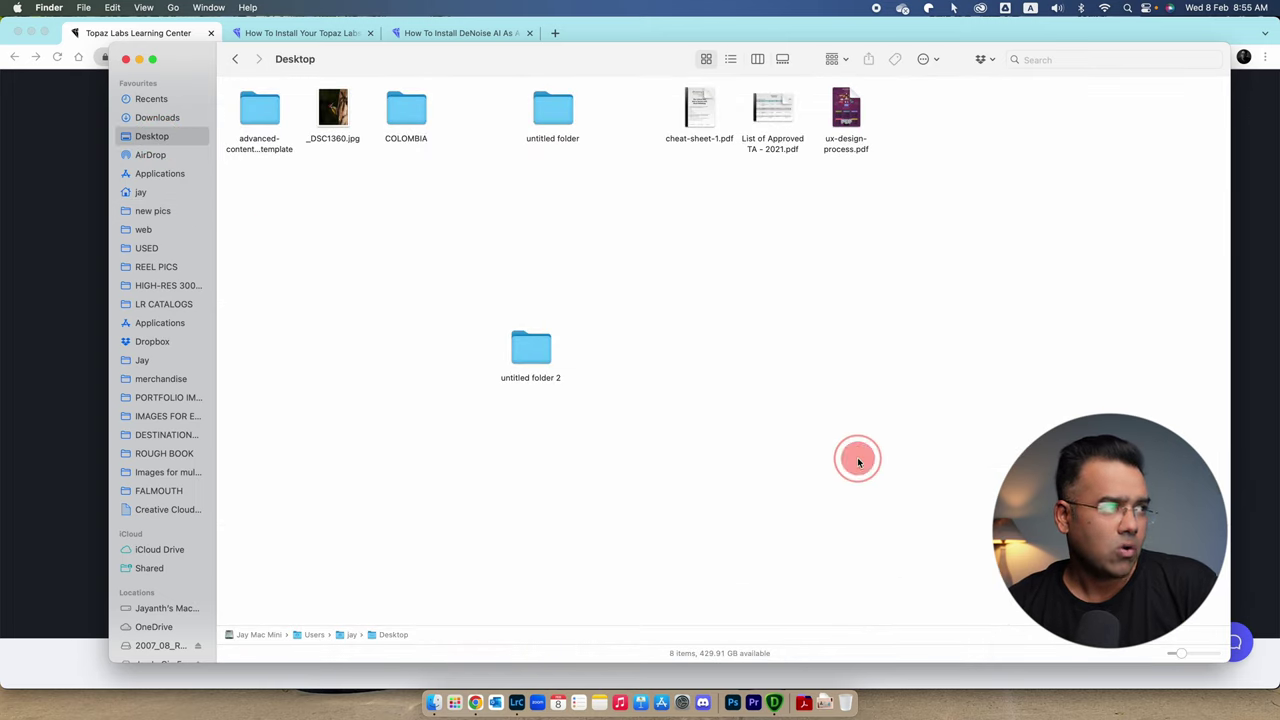
left_click(774, 703)
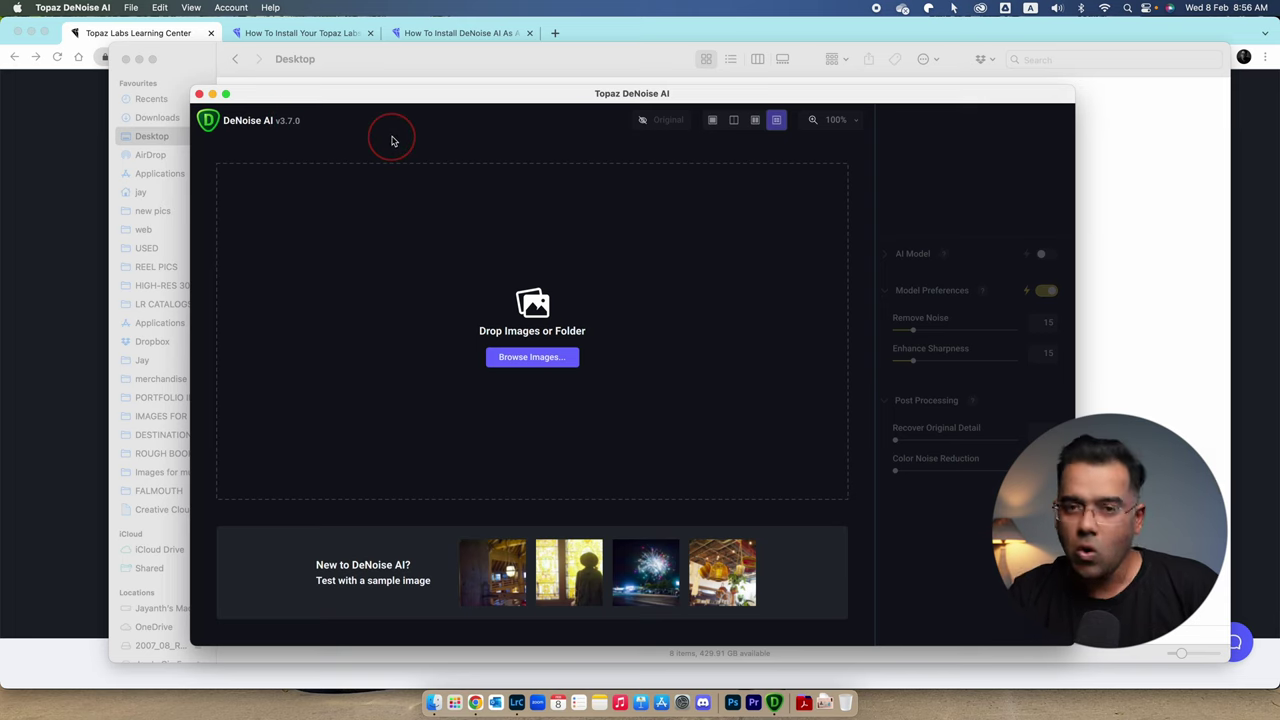
Load _DSC1360.jpg from the Desktop into DeNoise AI, allowing Desktop access.
left_click(514, 362)
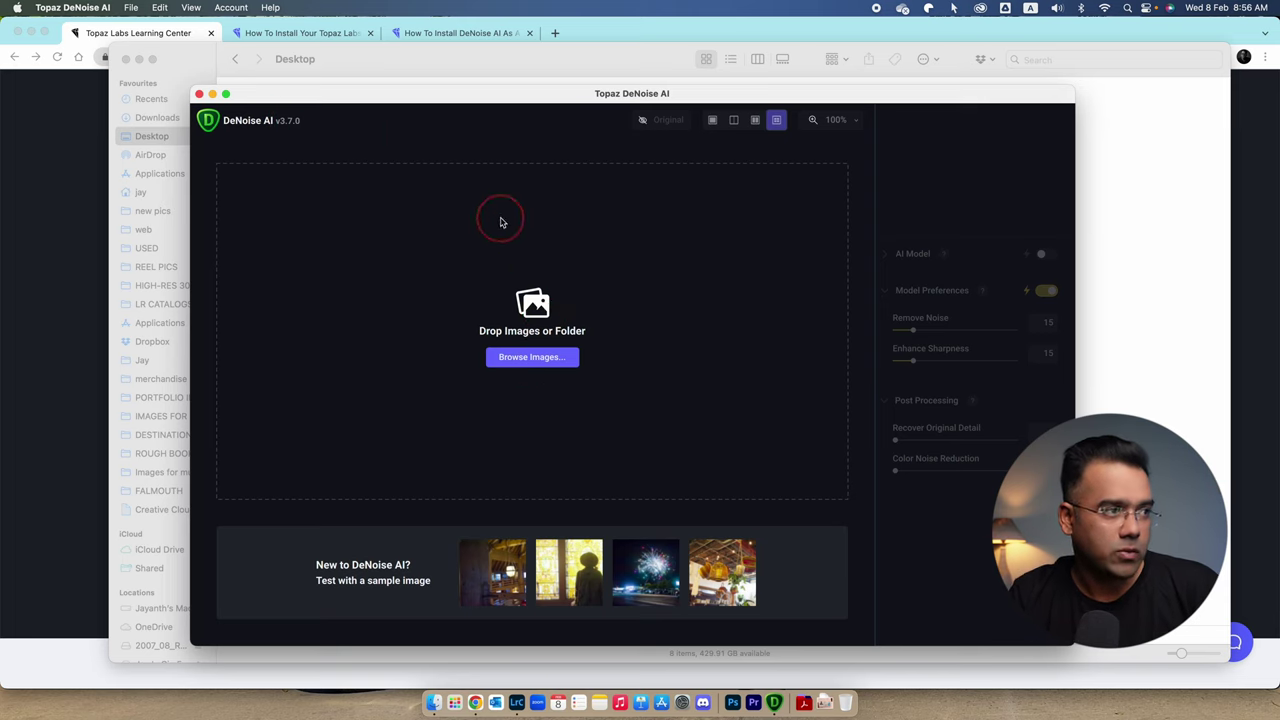
left_click(418, 180)
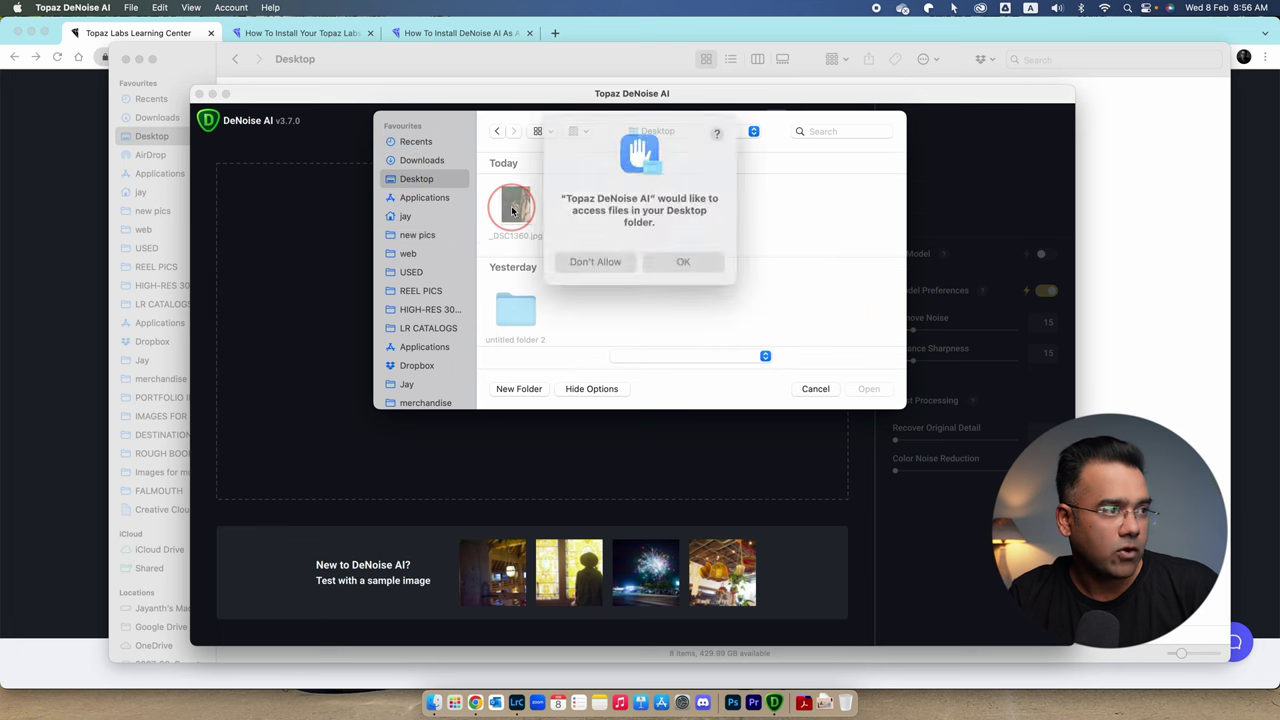
left_click(677, 259)
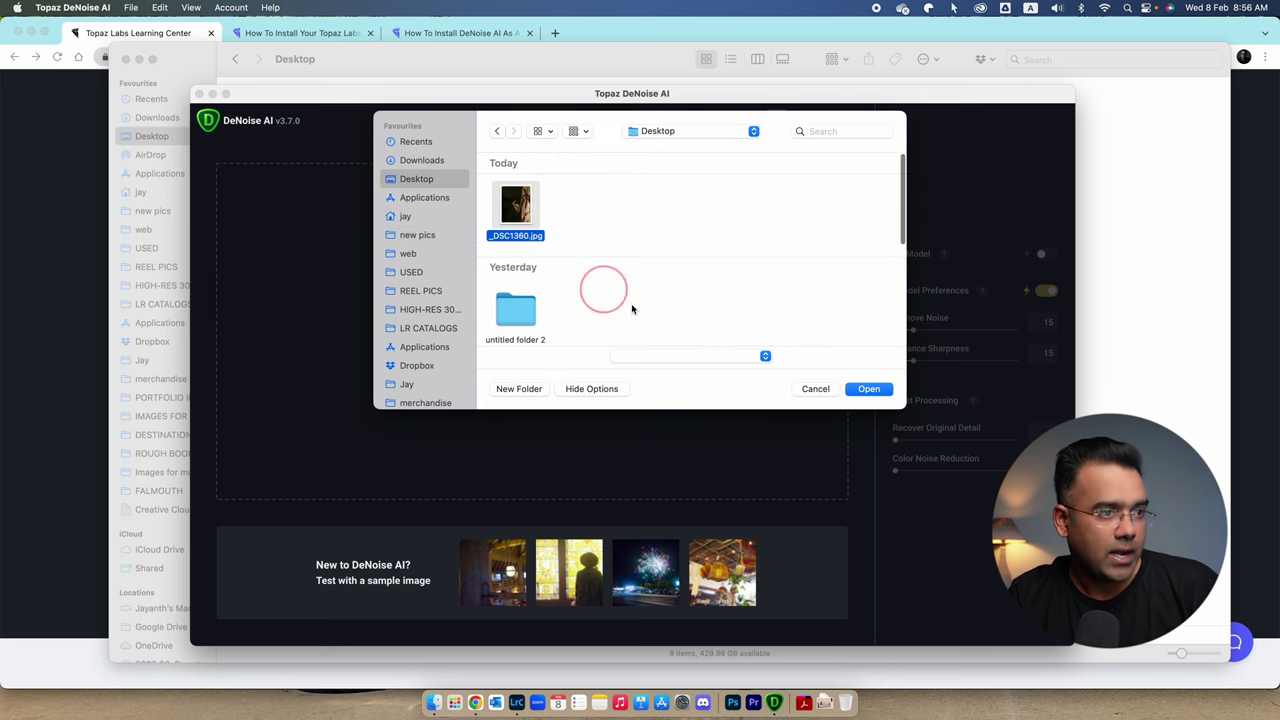
left_click(864, 388)
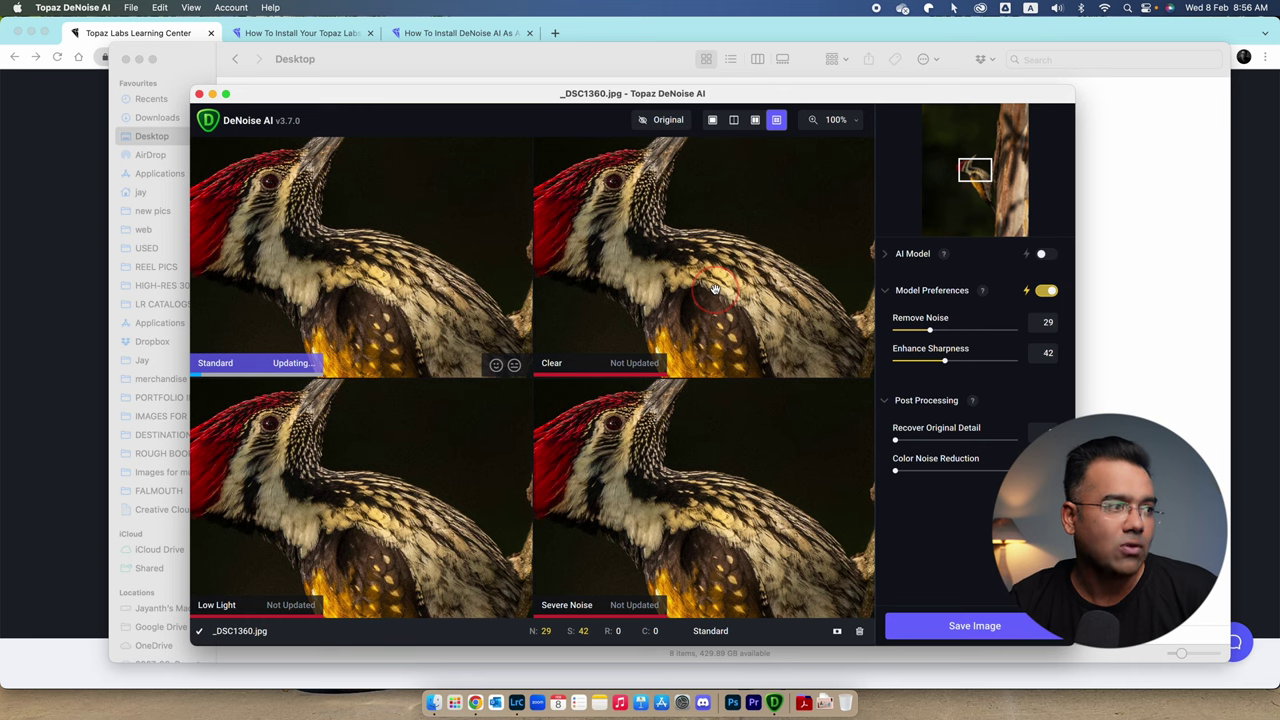
Compare the woodpecker in Split, Side-by-Side and four-model views, then return to Single View.
left_click(711, 120)
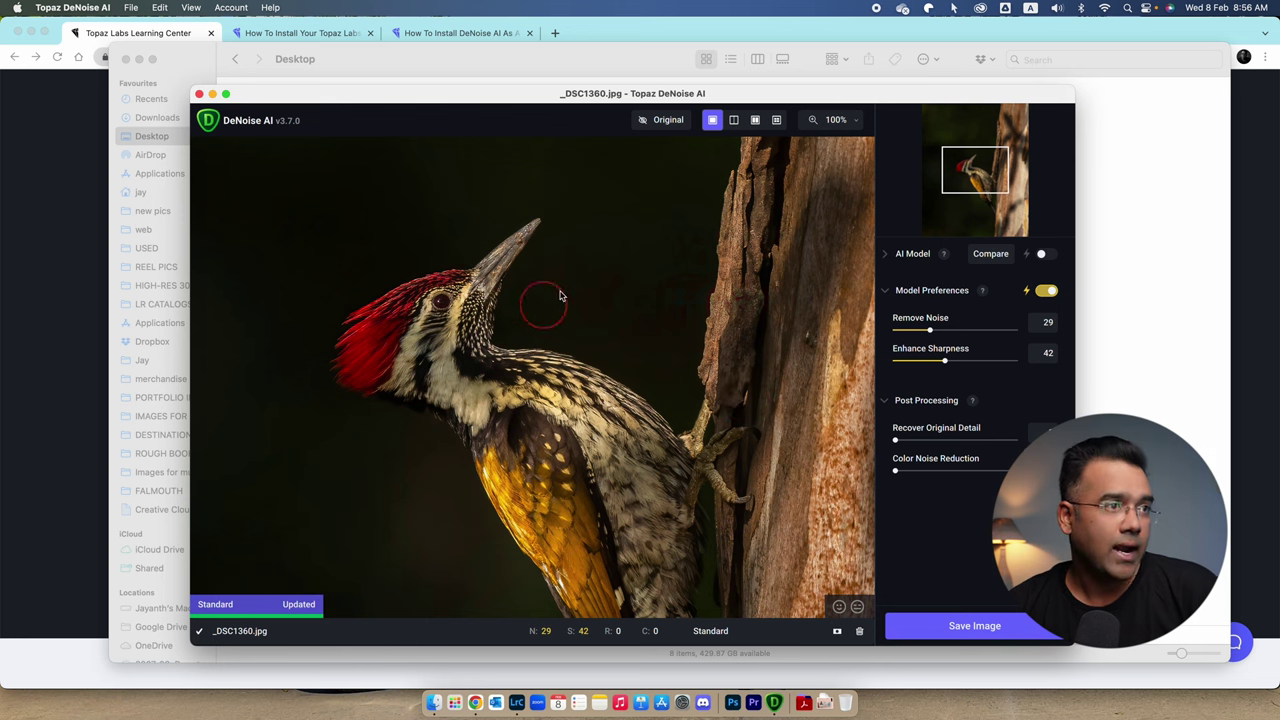
left_click(733, 119)
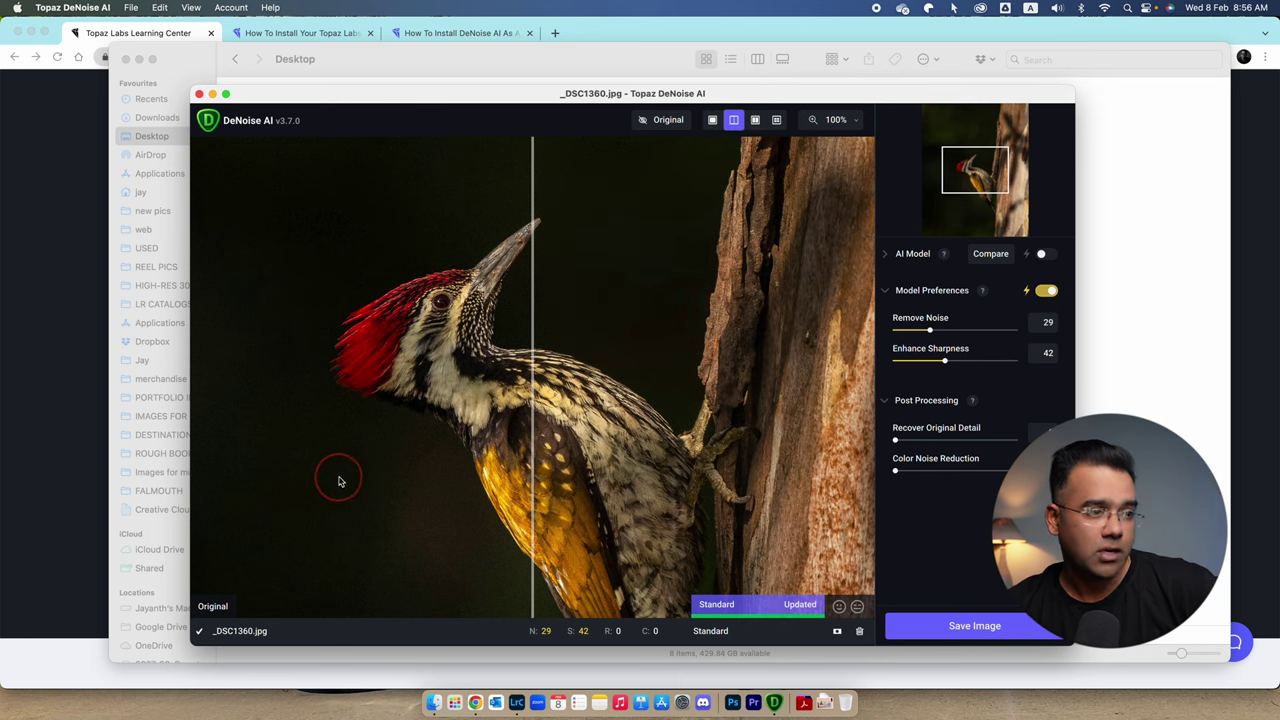
scroll(456, 420, "down", 3)
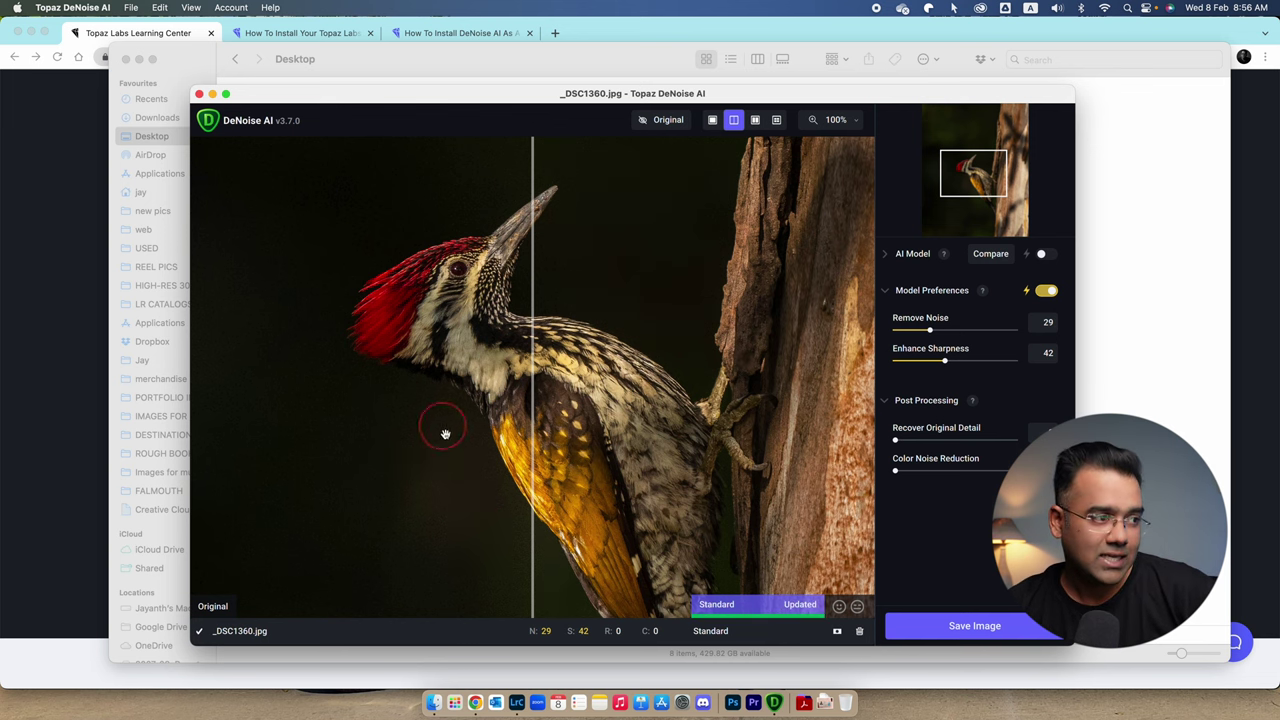
left_click_drag(627, 485, 690, 378)
left_click(757, 121)
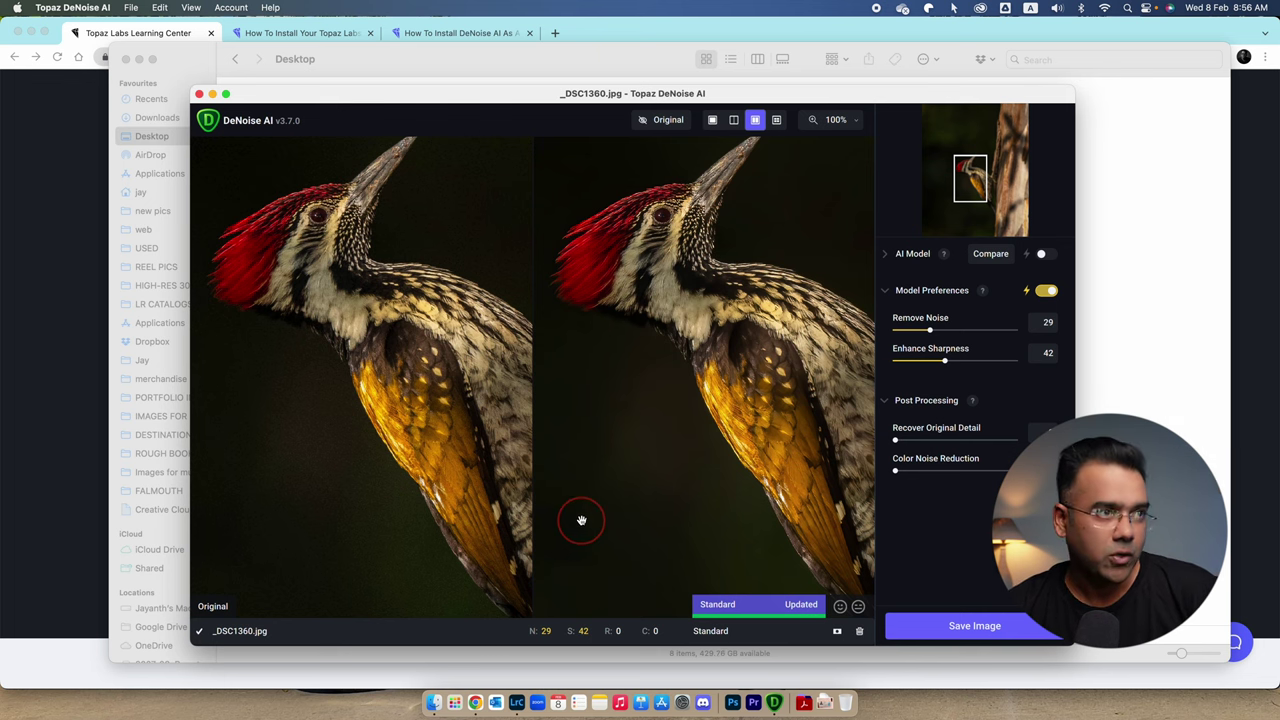
left_click(776, 120)
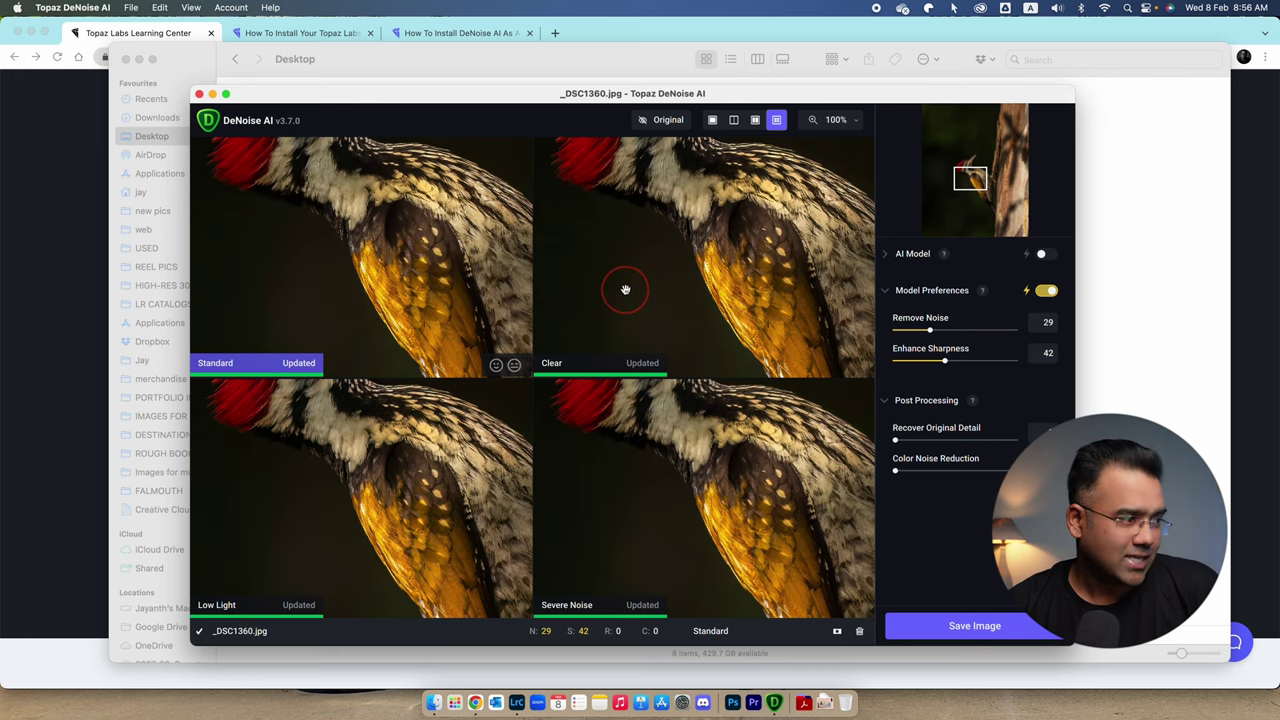
left_click(712, 120)
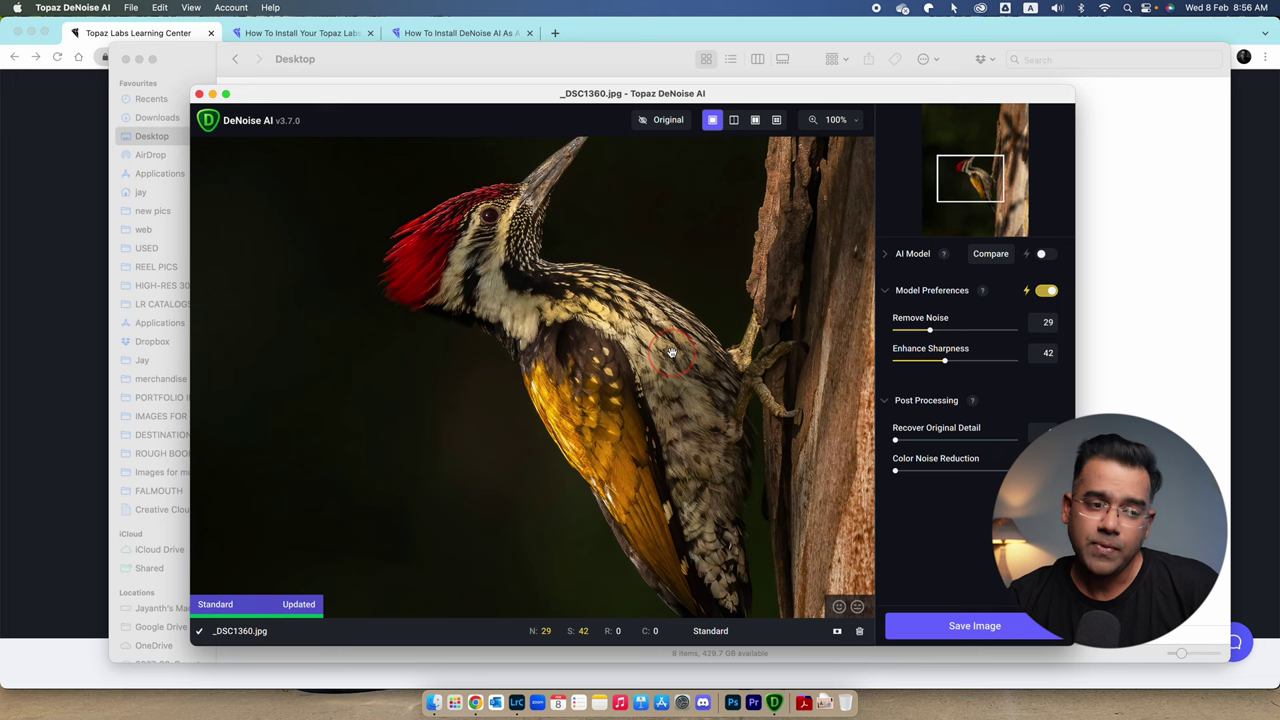
Start saving the image, keeping the filename _DSC1360-DeNoiseAI-standard.
left_click(986, 628)
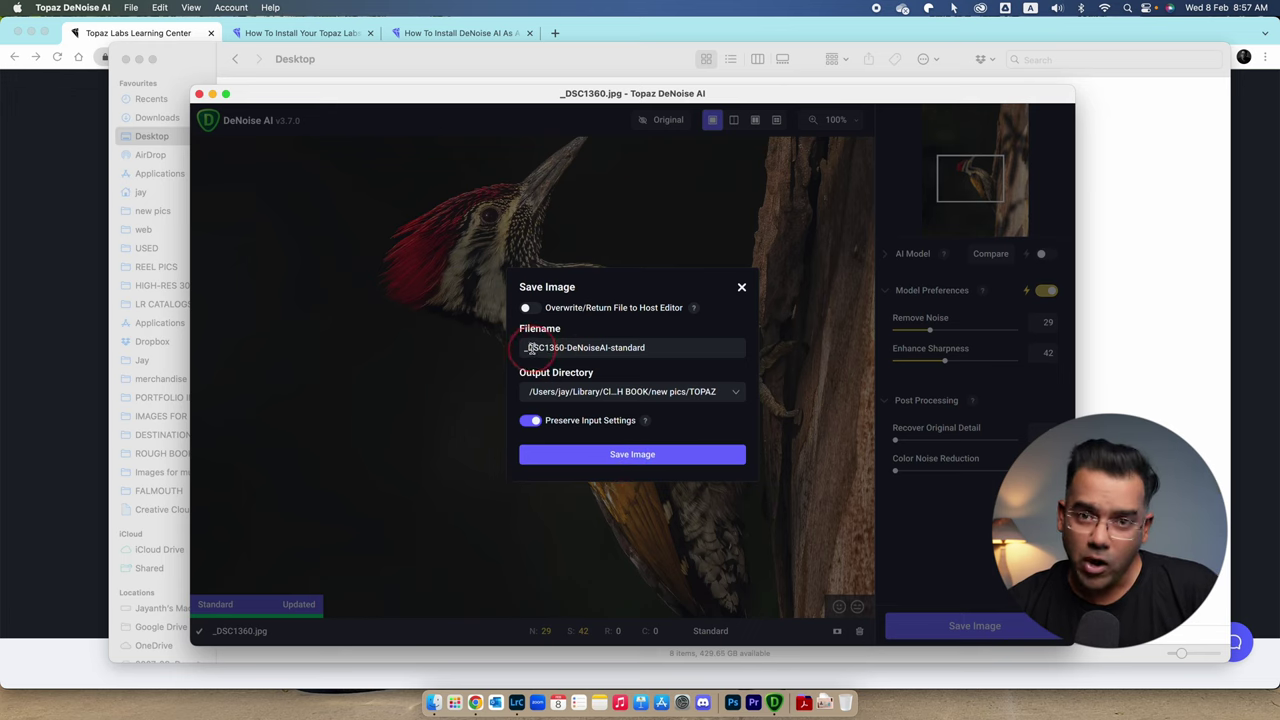
double_click(625, 348)
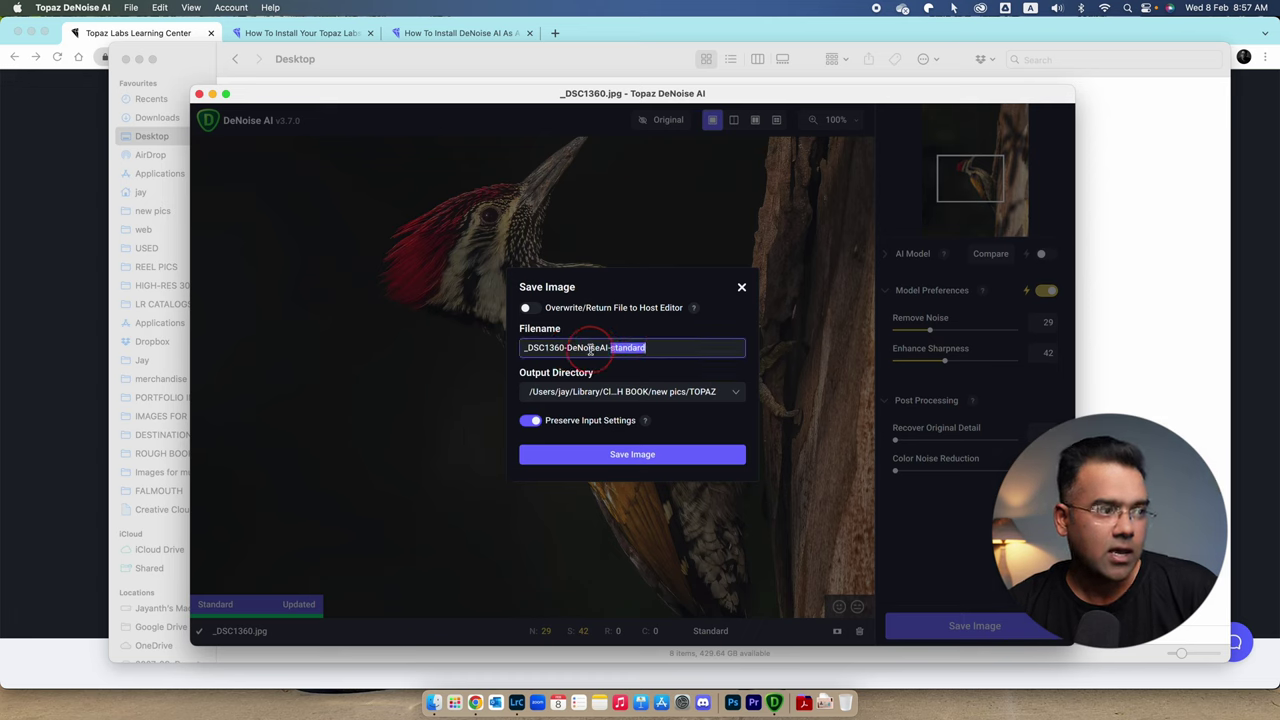
double_click(588, 348)
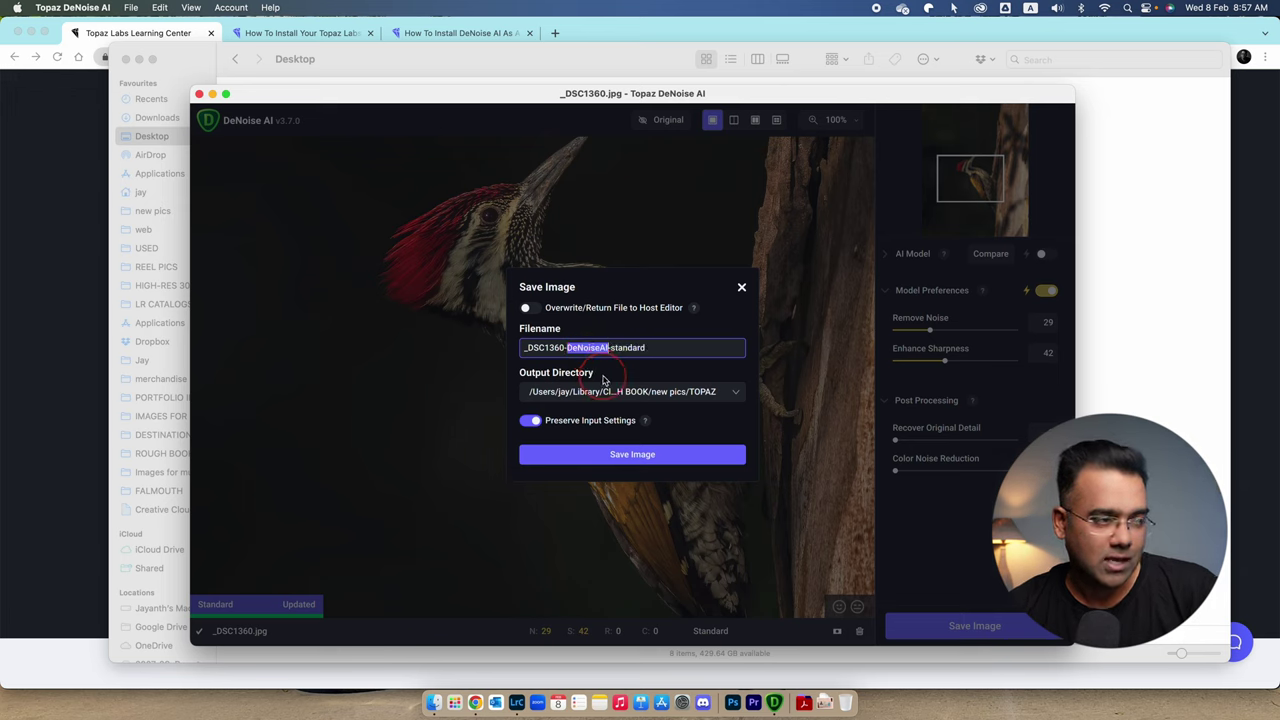
left_click(660, 355)
Set a custom output folder of Desktop and save the denoised image.
left_click(711, 392)
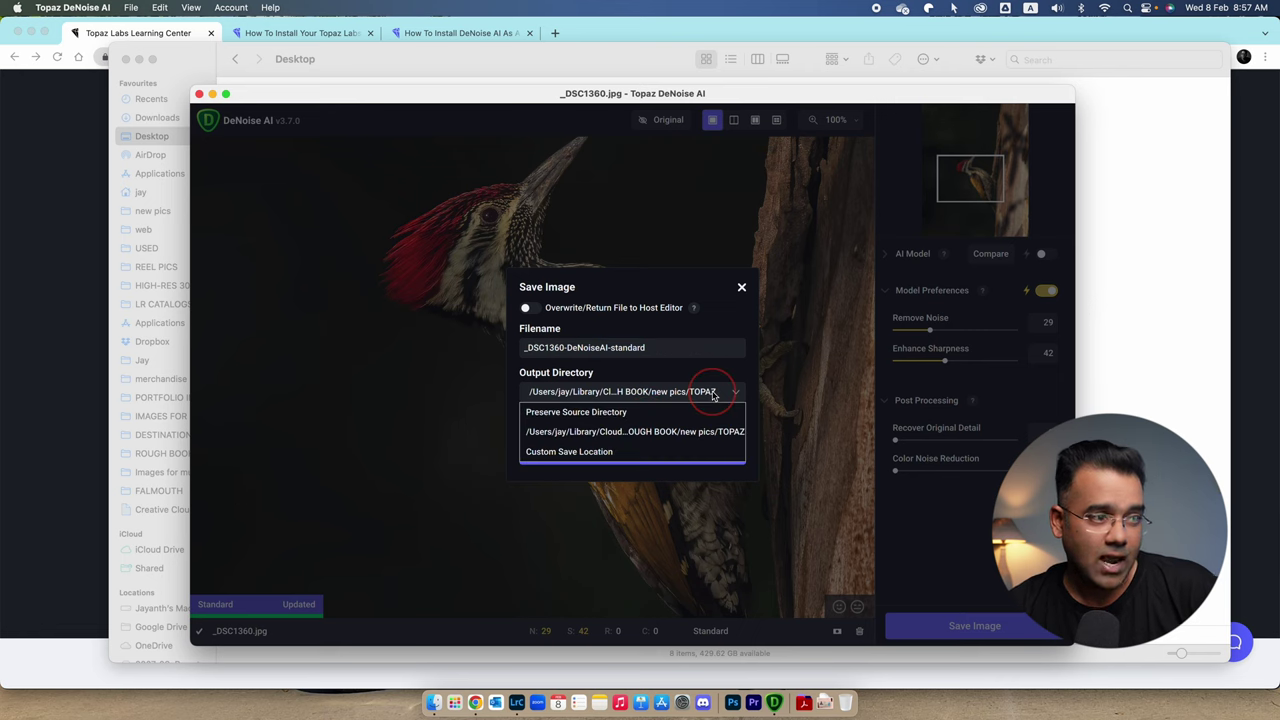
left_click(713, 393)
left_click(713, 393)
left_click(587, 413)
left_click(566, 451)
left_click(423, 182)
scroll(523, 269, "down", 5)
scroll(527, 280, "up", 5)
left_click(865, 389)
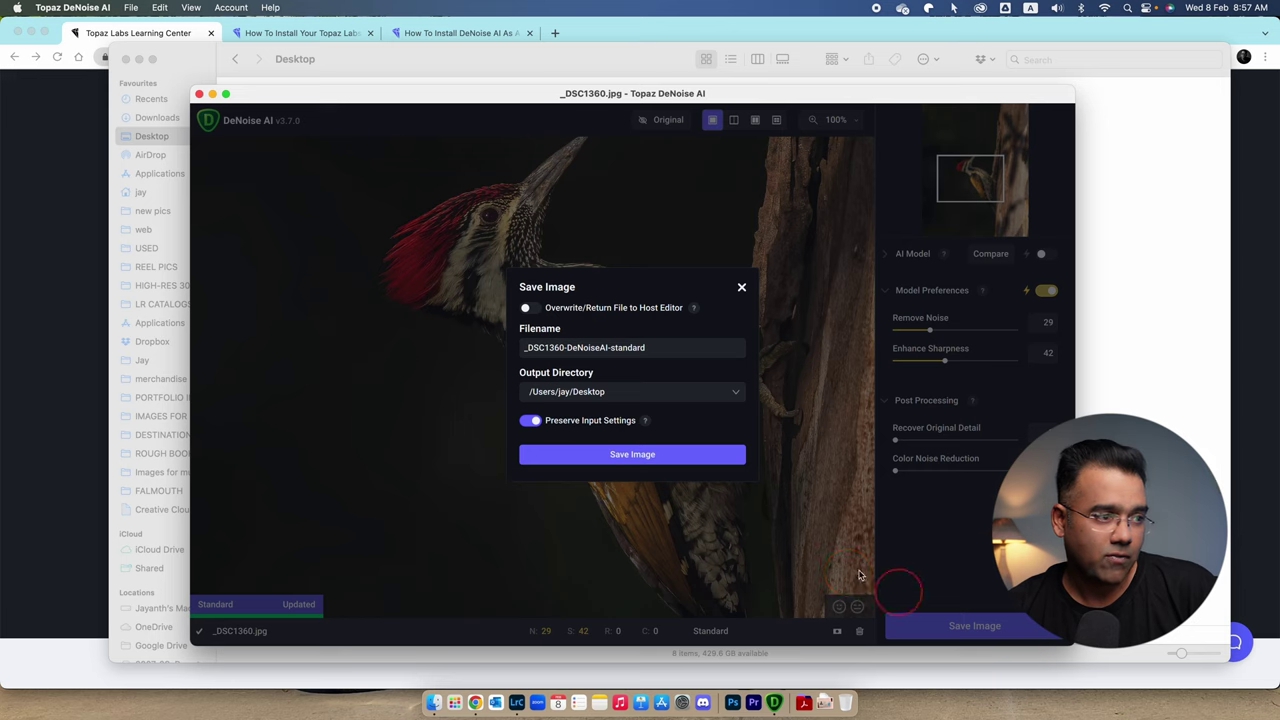
left_click(640, 457)
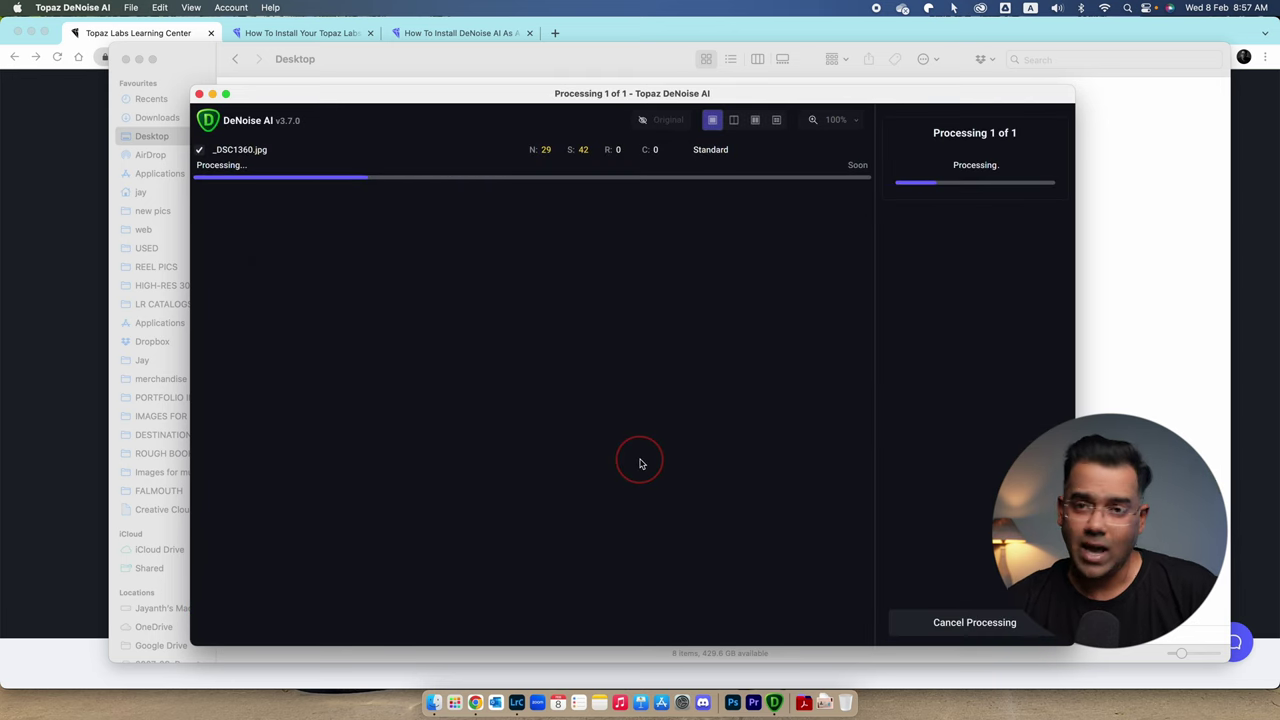
Select _DSC1360.jpg and the denoised JPEG and compare them in Quick Look.
left_click(437, 697)
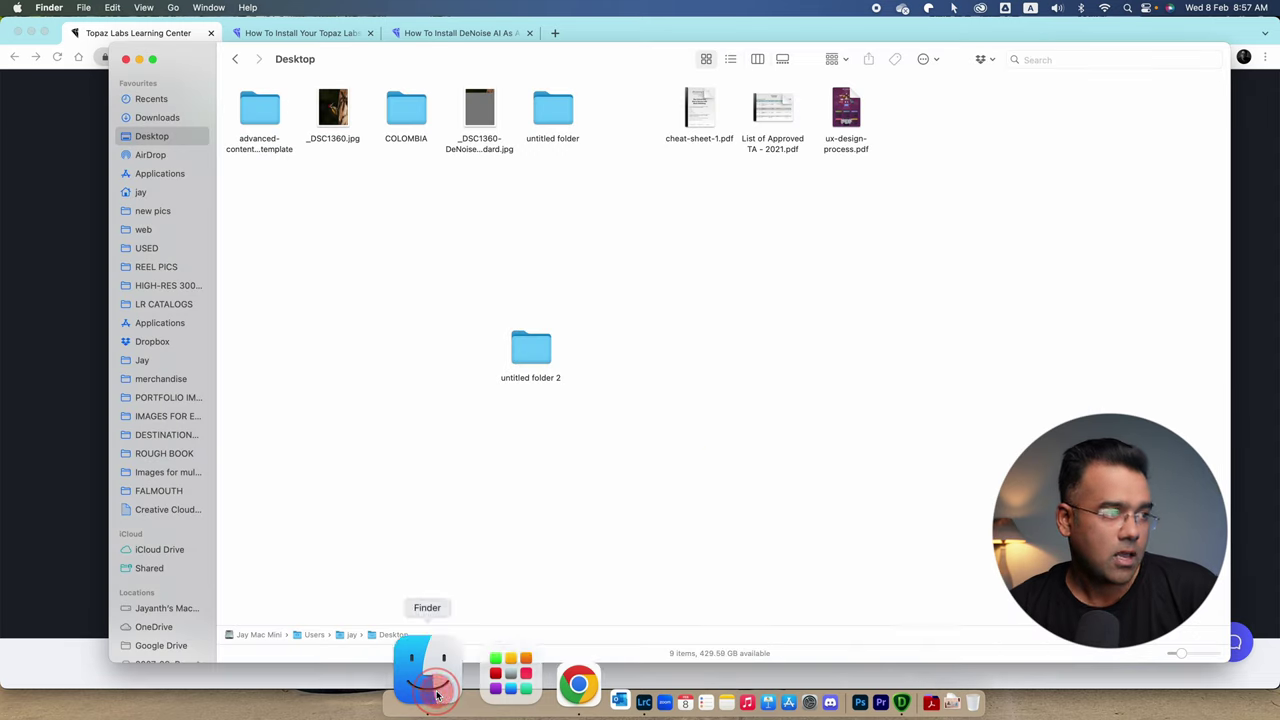
left_click(528, 265)
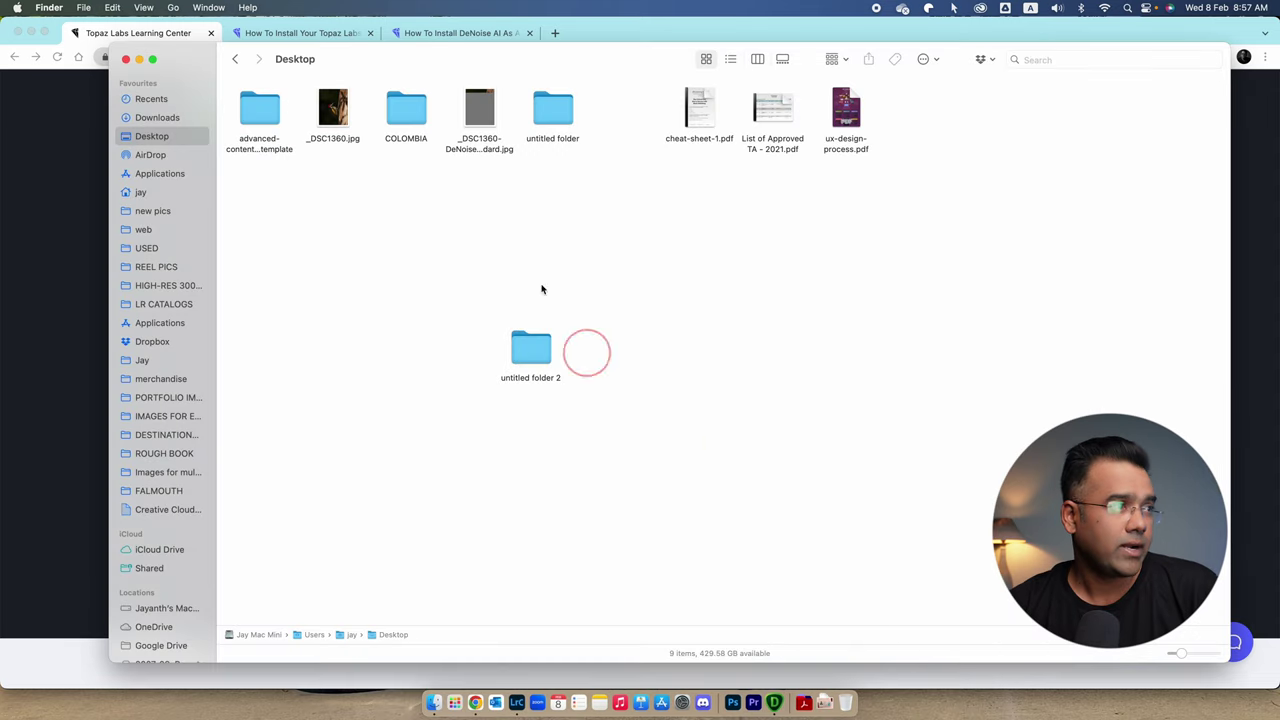
left_click(335, 110)
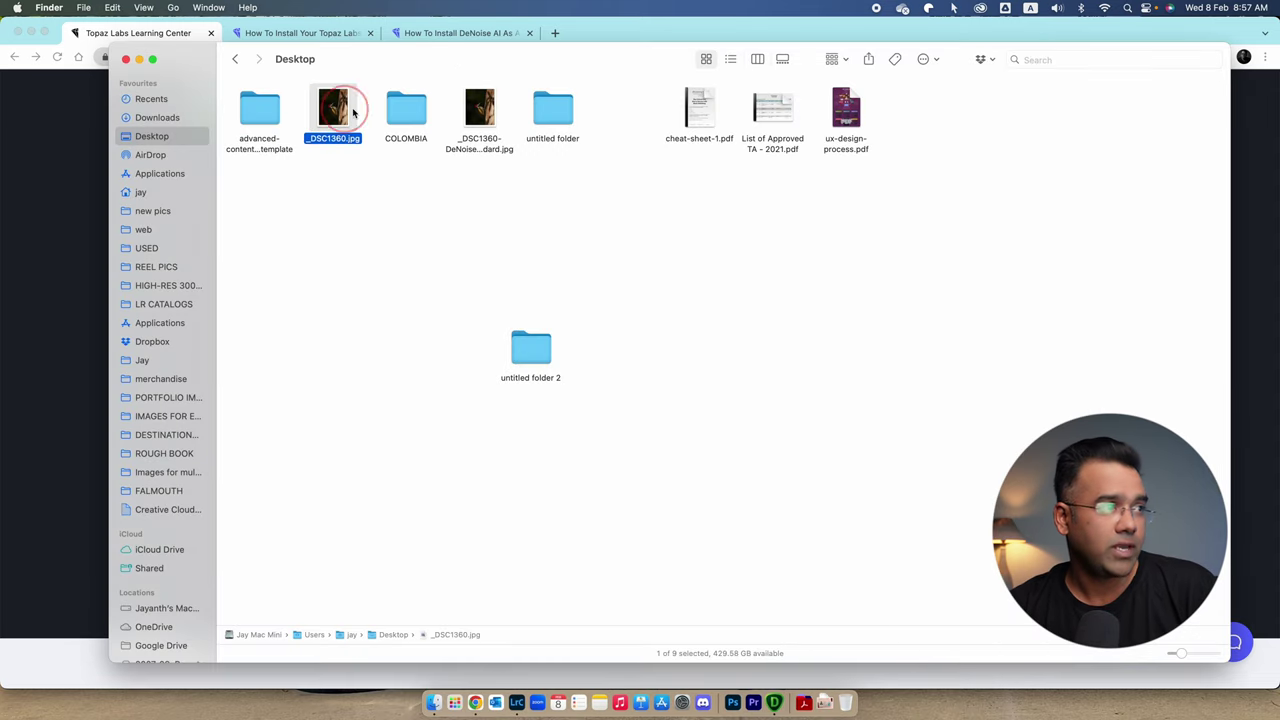
left_click(486, 140)
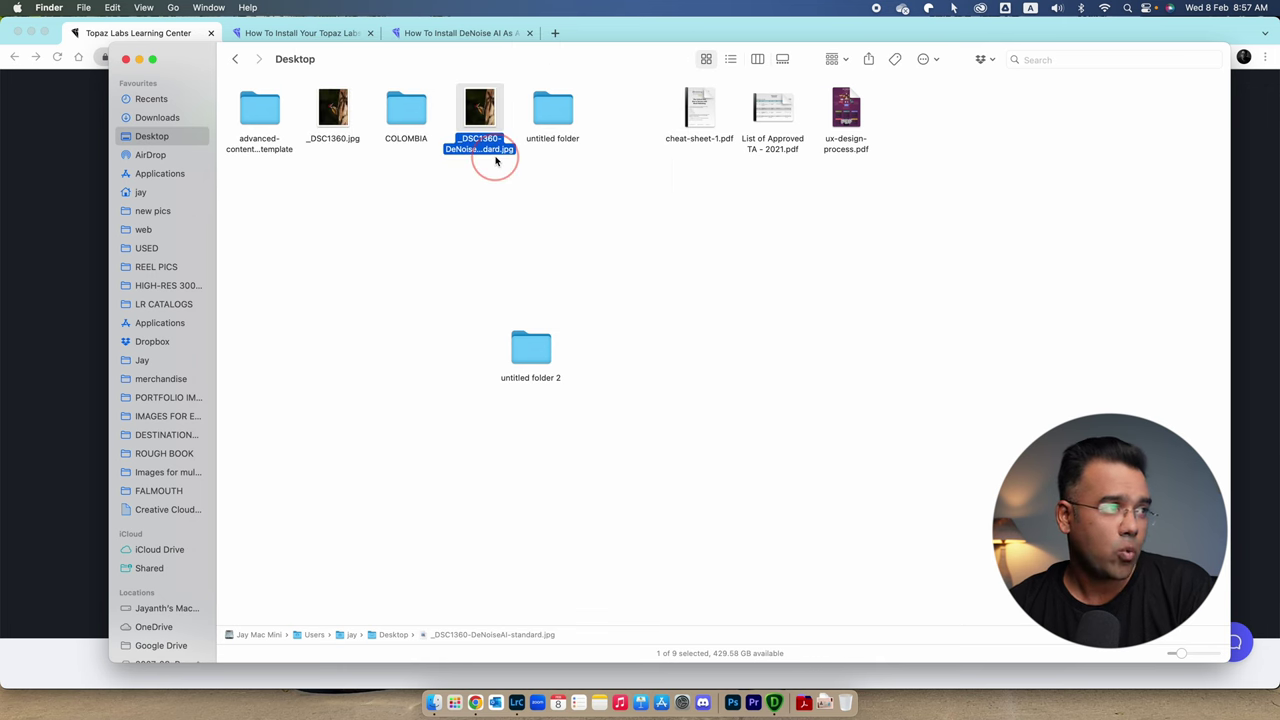
key("space")
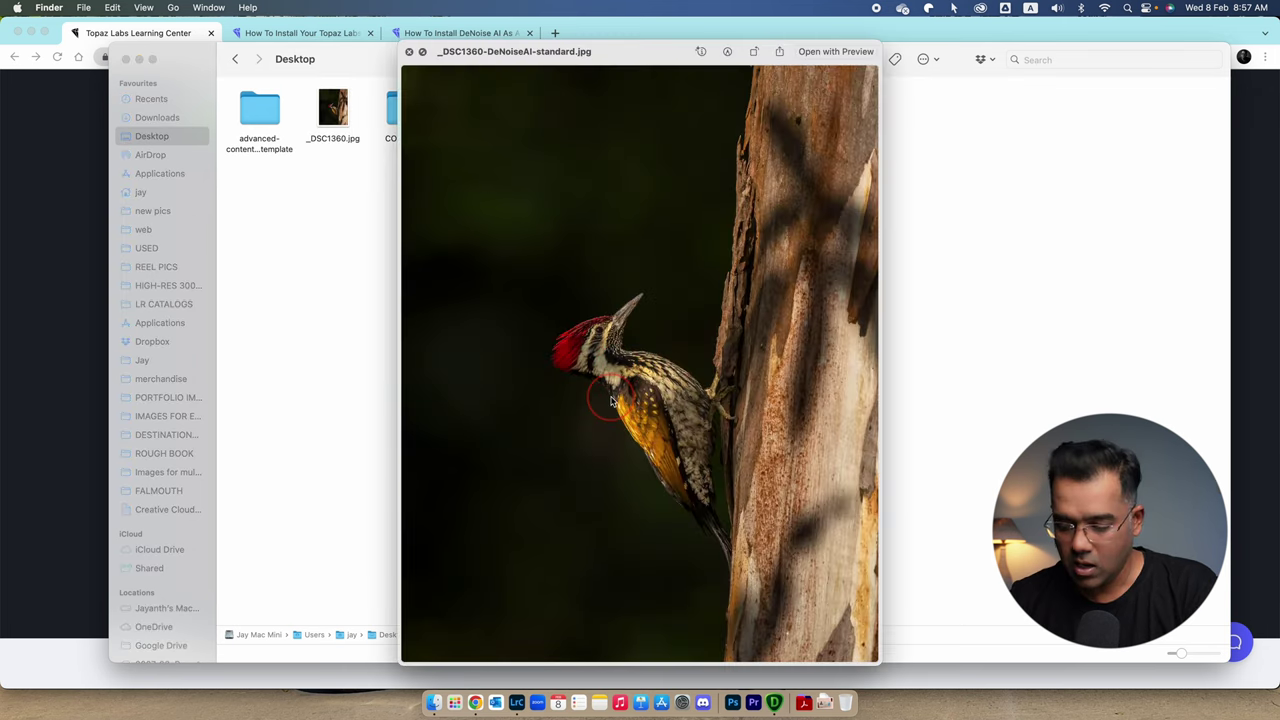
key("Left")
key("Left")
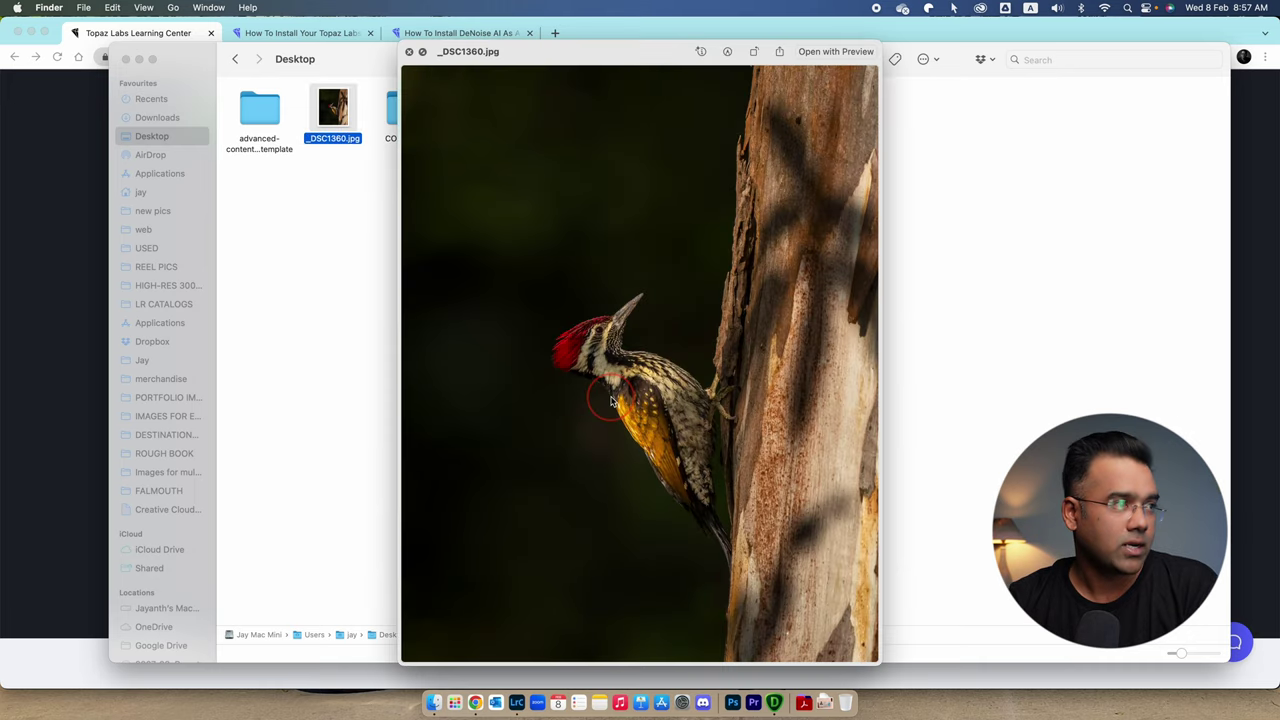
key("space")
Reselect both JPEGs, flip between original and denoised full size, then deselect them.
left_click(478, 112)
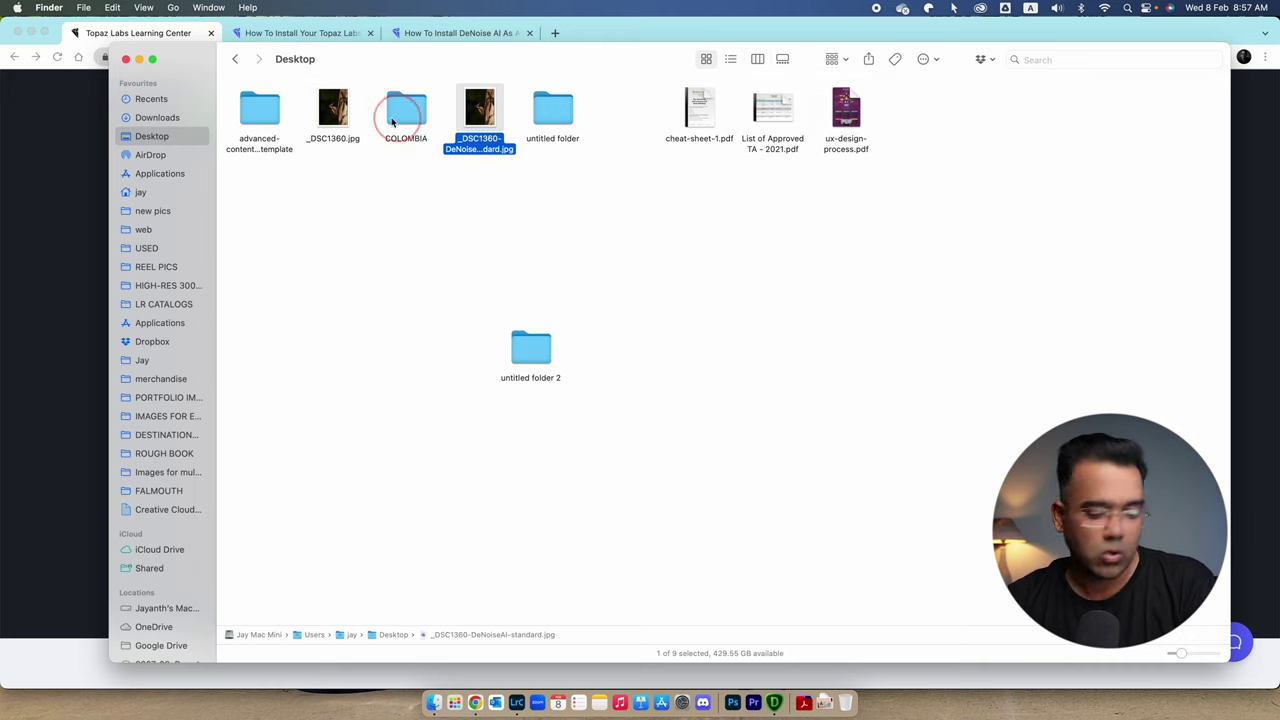
left_click(333, 110, "super")
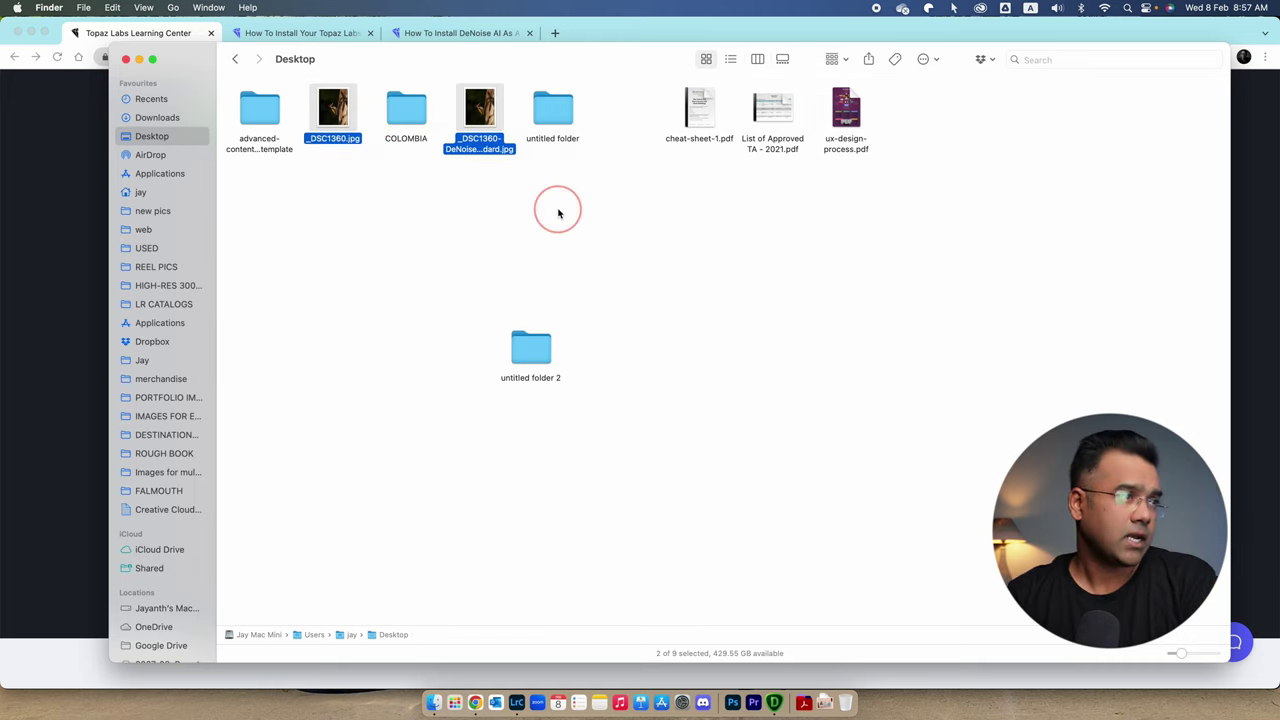
key("space")
key("Right")
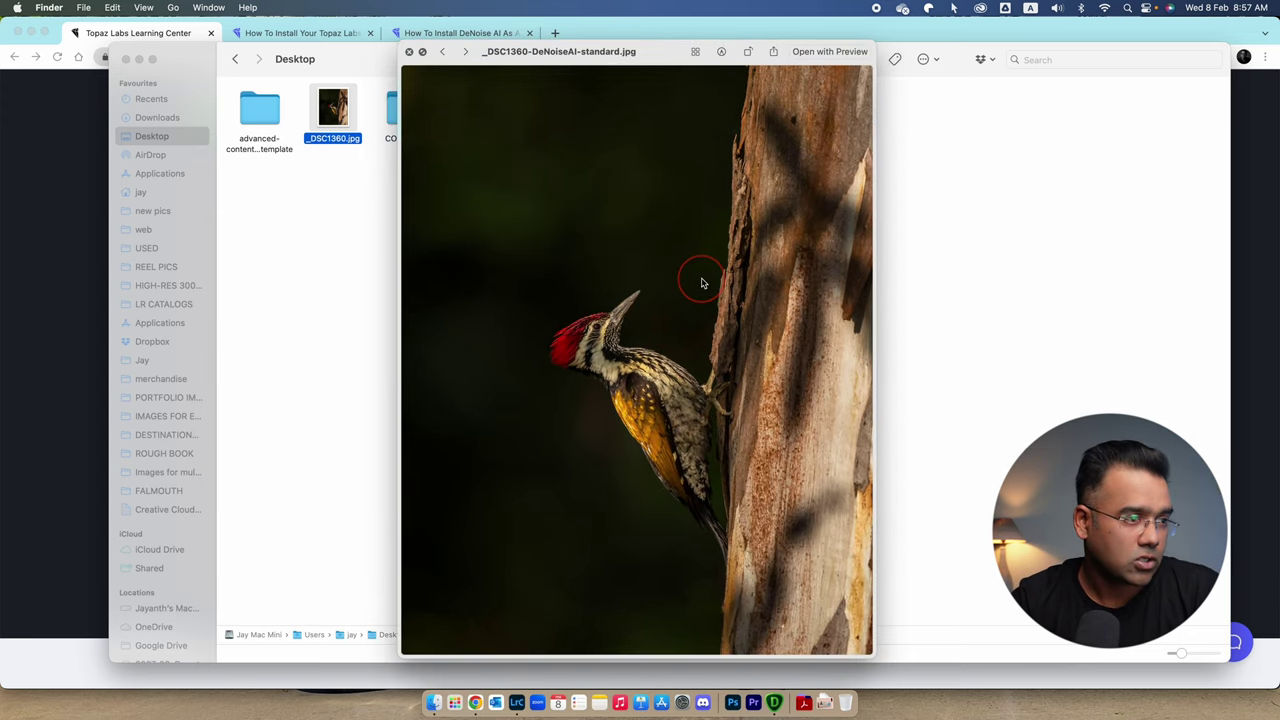
key("Left")
key("Right")
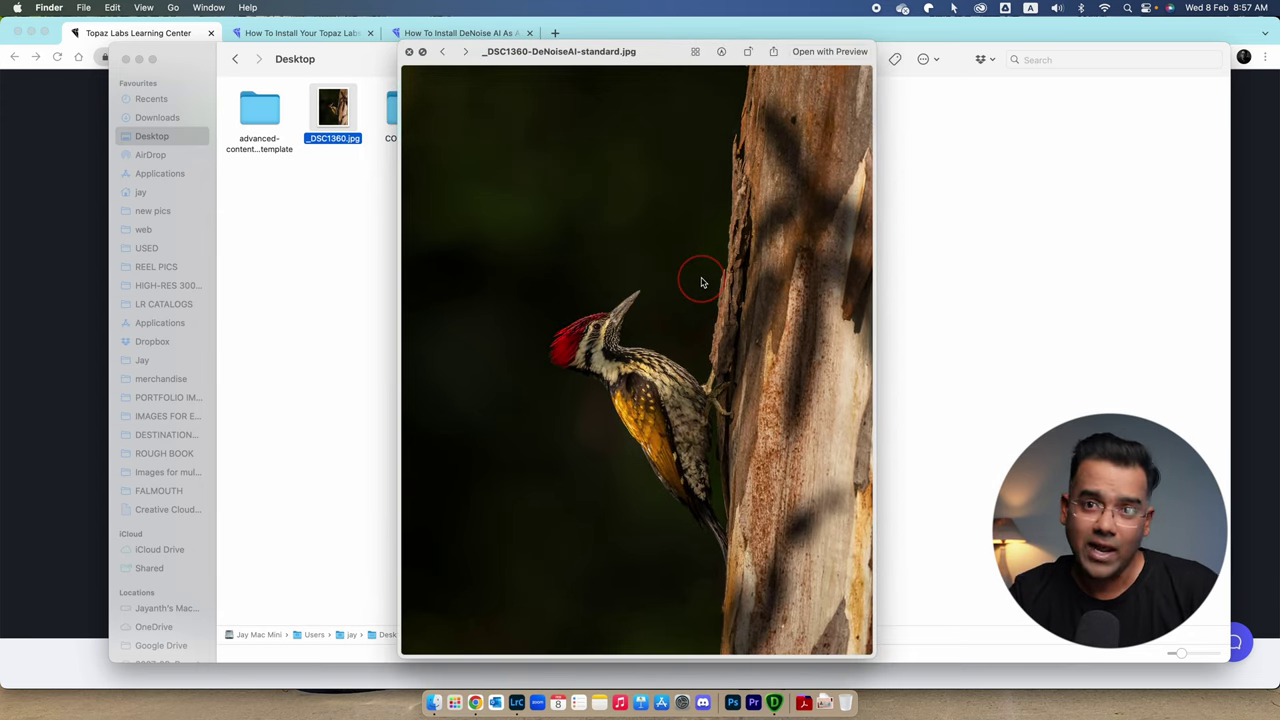
key("Left")
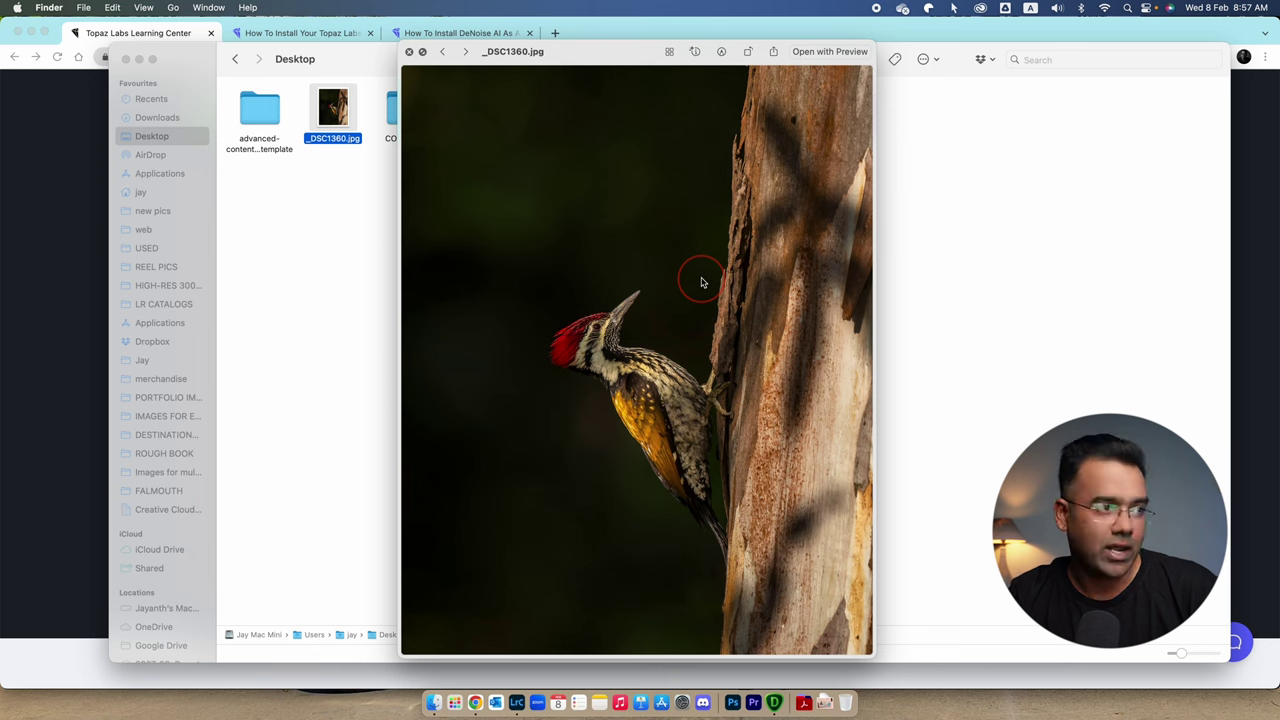
key("space")
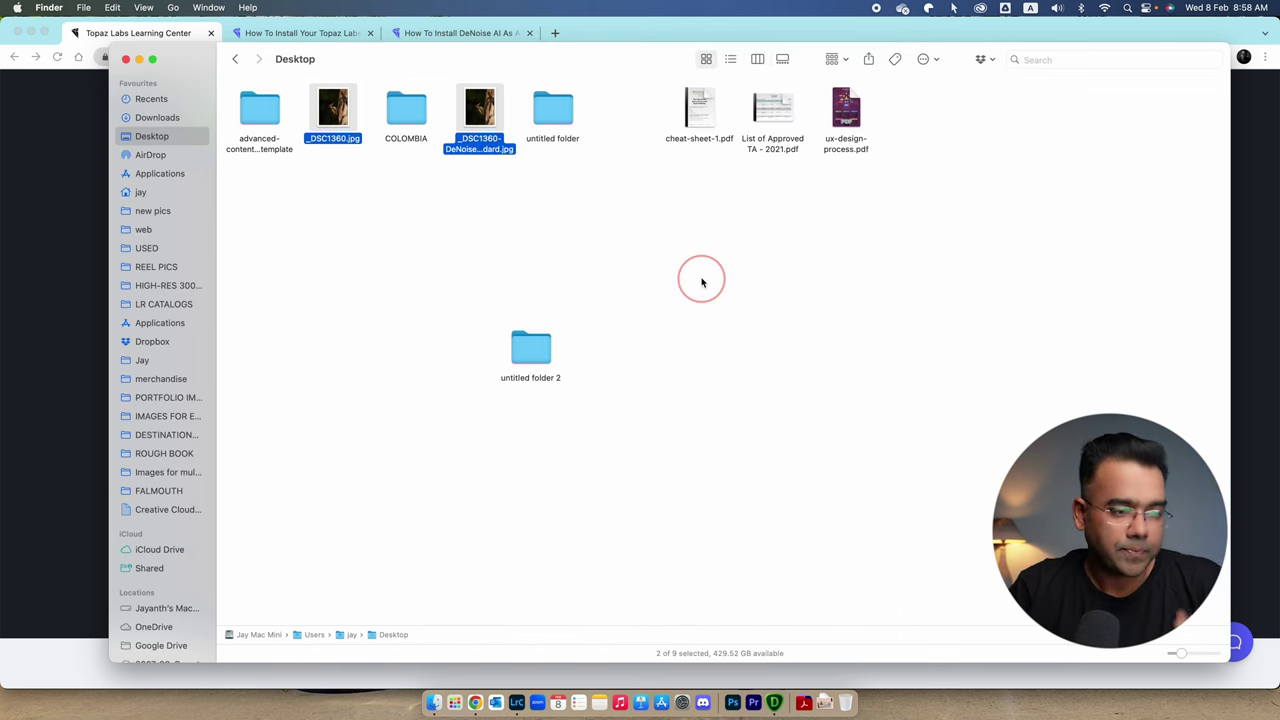
left_click(710, 318)
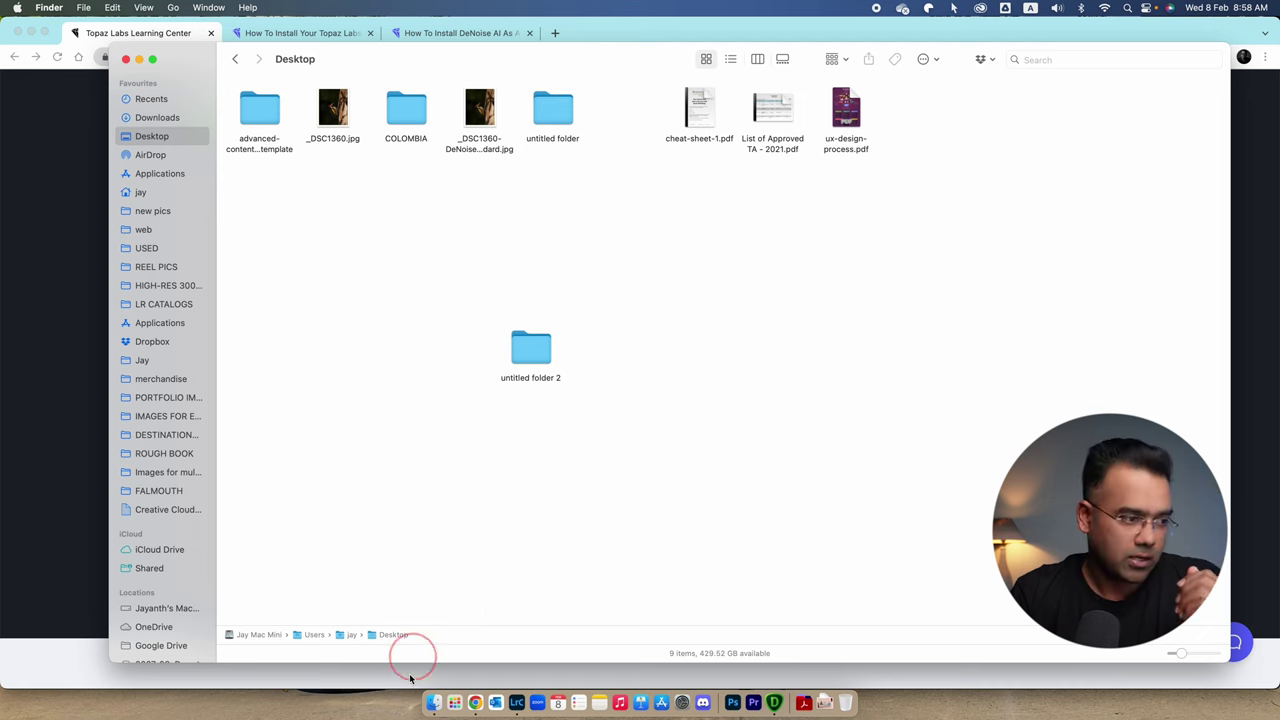
Inspect the DSC08938.ARW tiger photo at 100% in Lightroom, then switch to DeNoise AI.
left_click(517, 686)
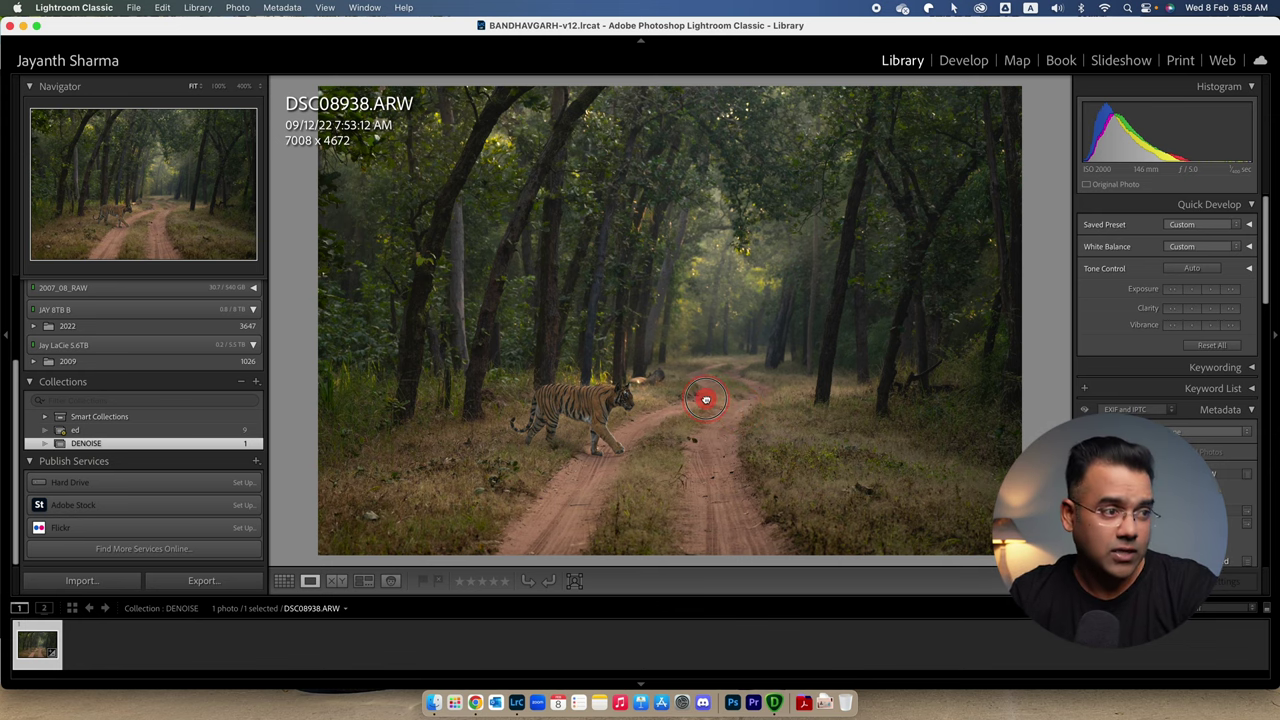
left_click(704, 398)
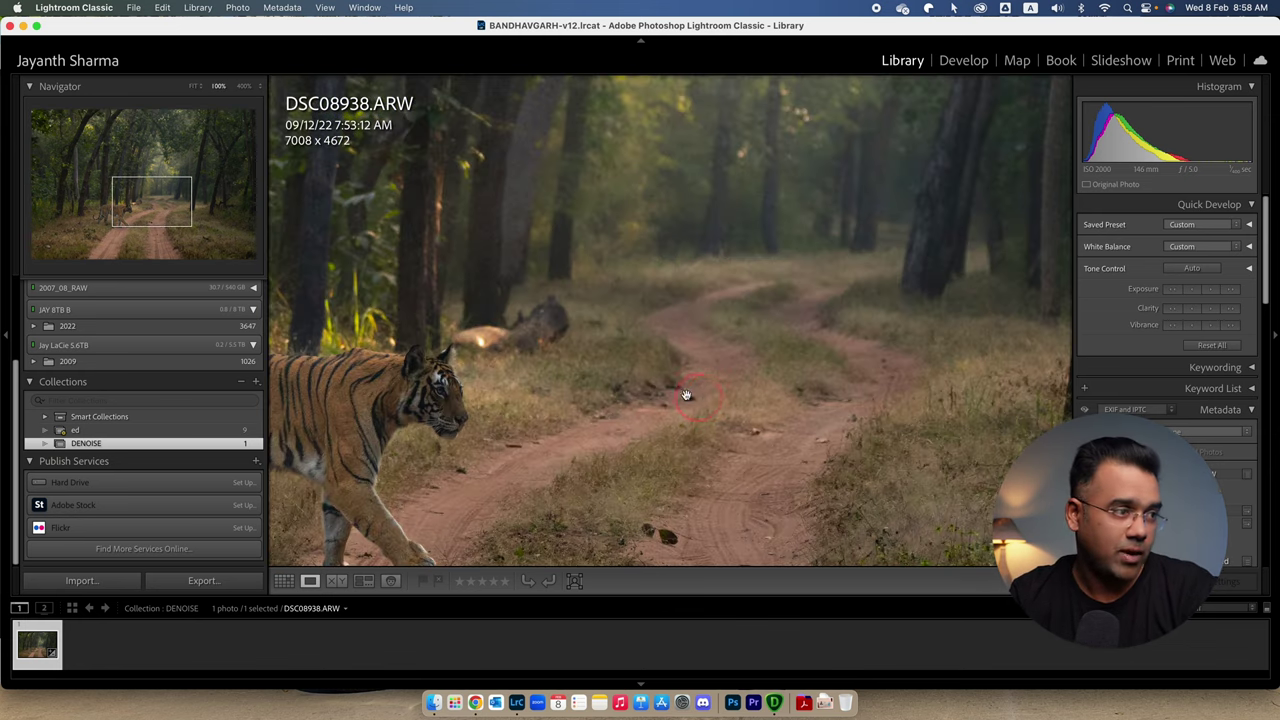
left_click_drag(543, 357, 674, 486)
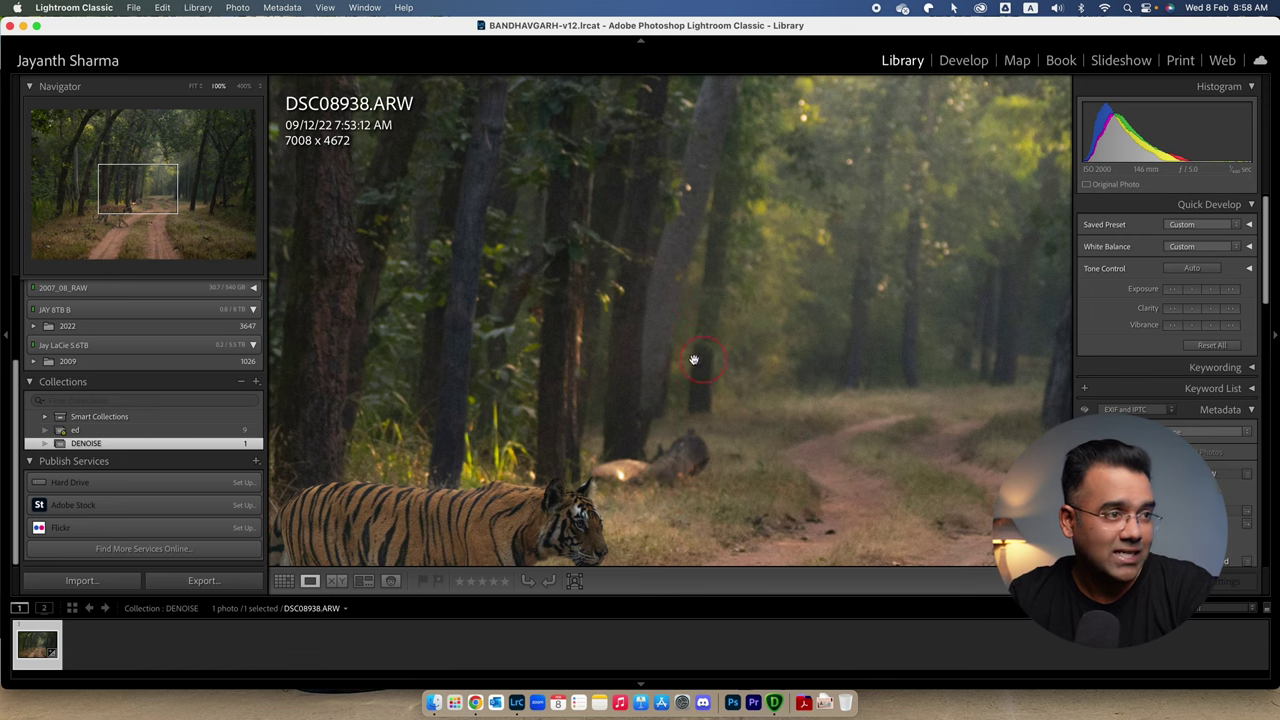
left_click_drag(910, 380, 727, 319)
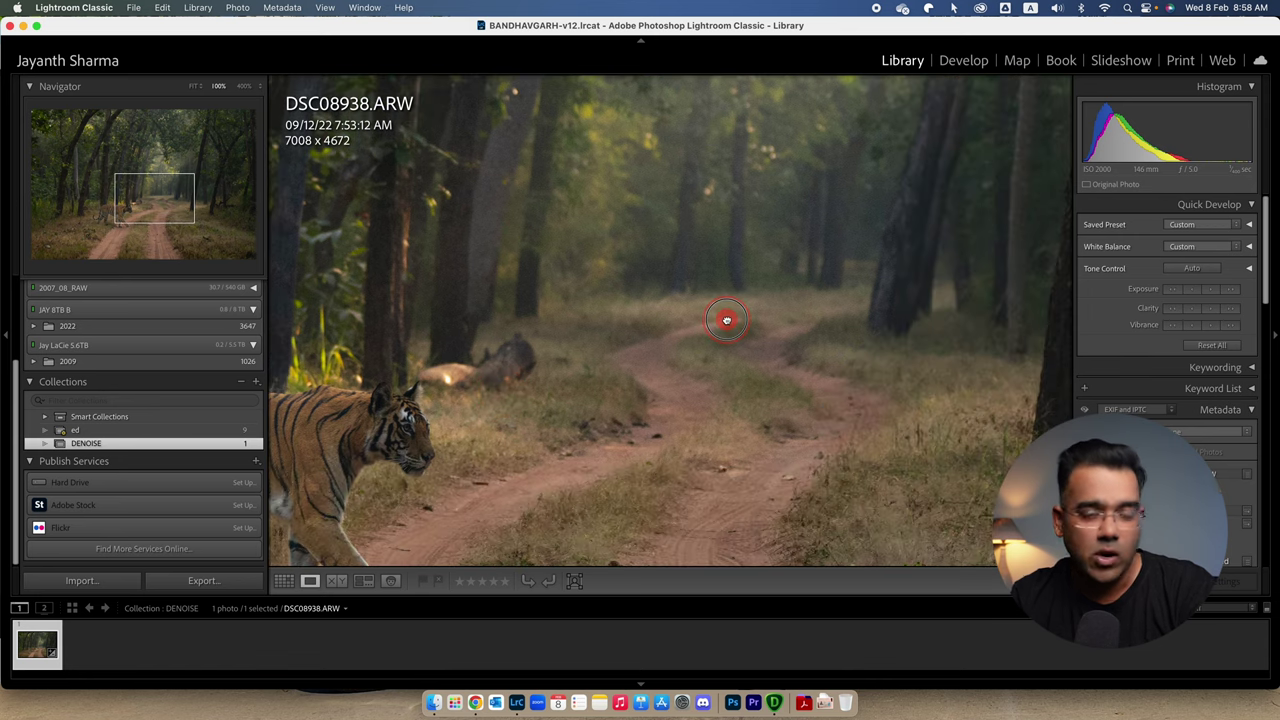
left_click_drag(612, 317, 773, 341)
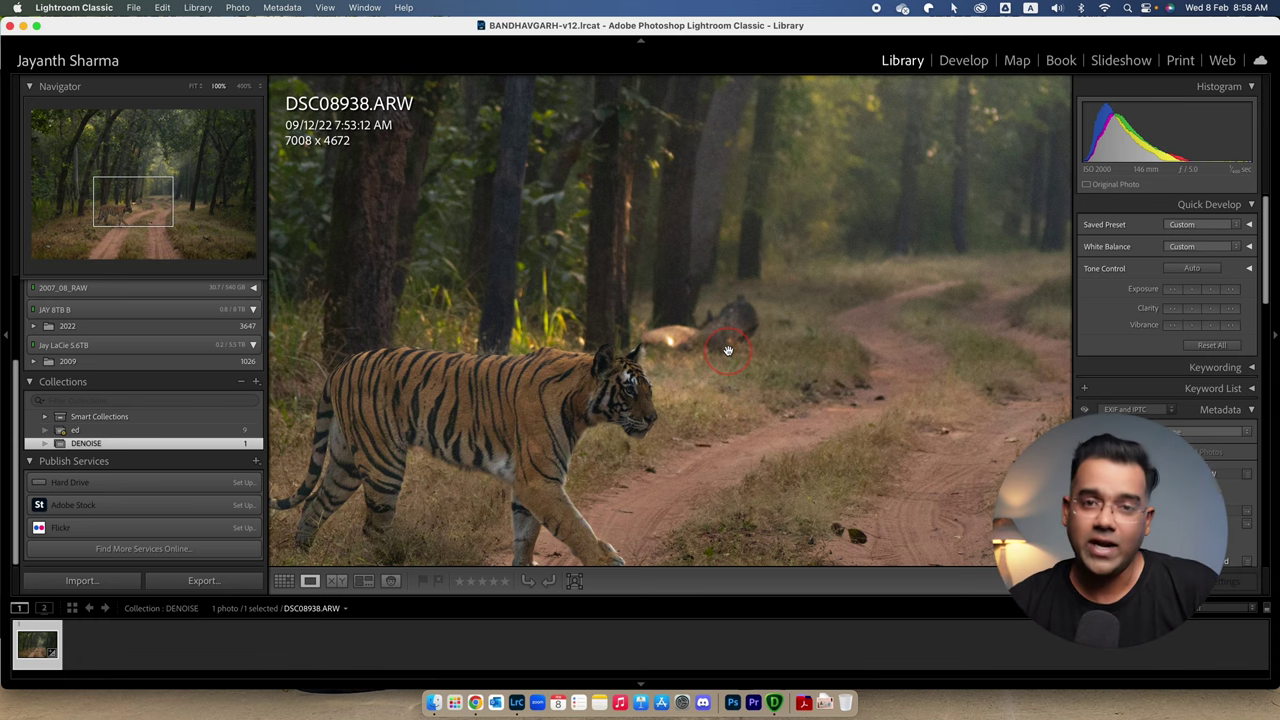
left_click(770, 695)
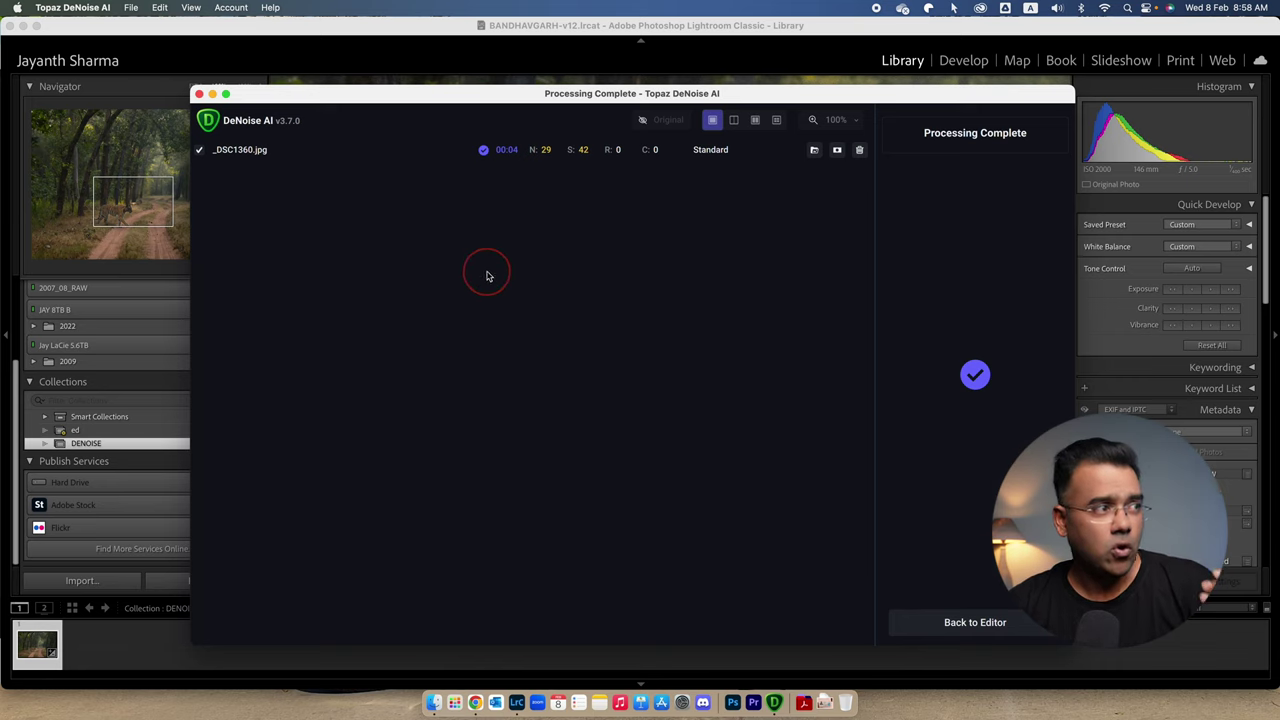
Run Help > Install Photoshop Plugin in DeNoise AI, then return to Lightroom.
left_click(270, 7)
mouse_move(292, 152)
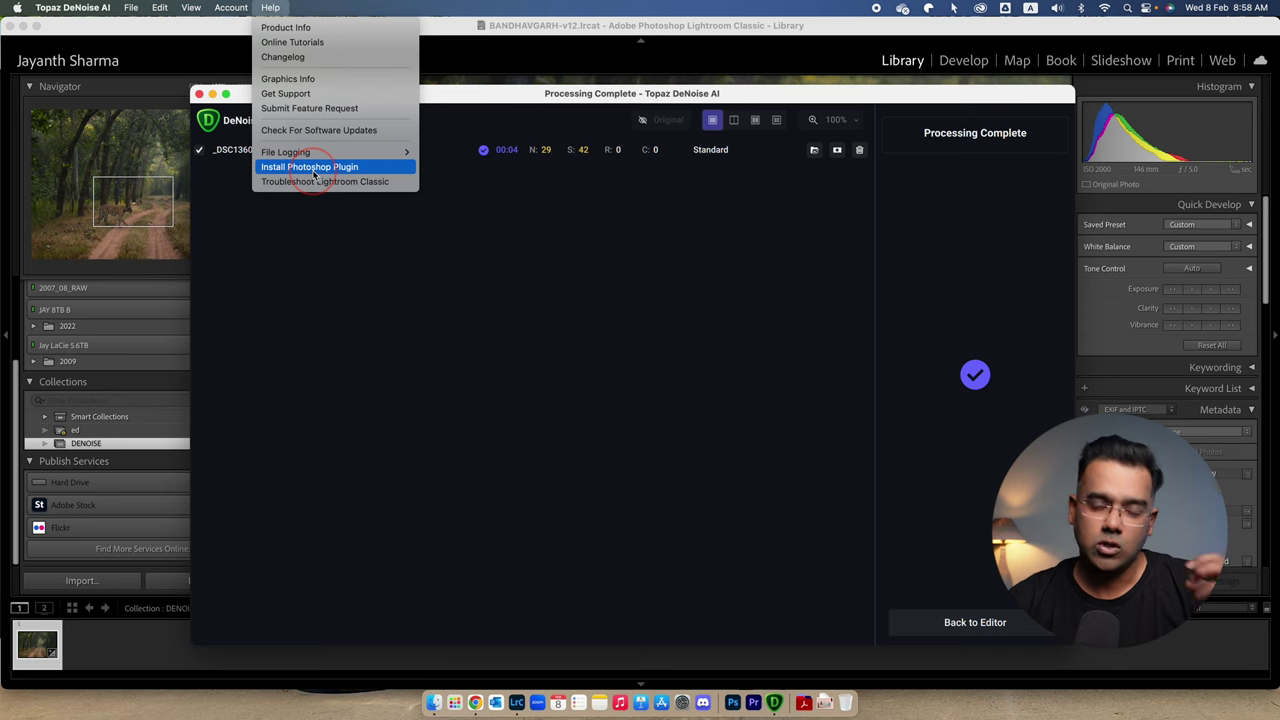
left_click(313, 167)
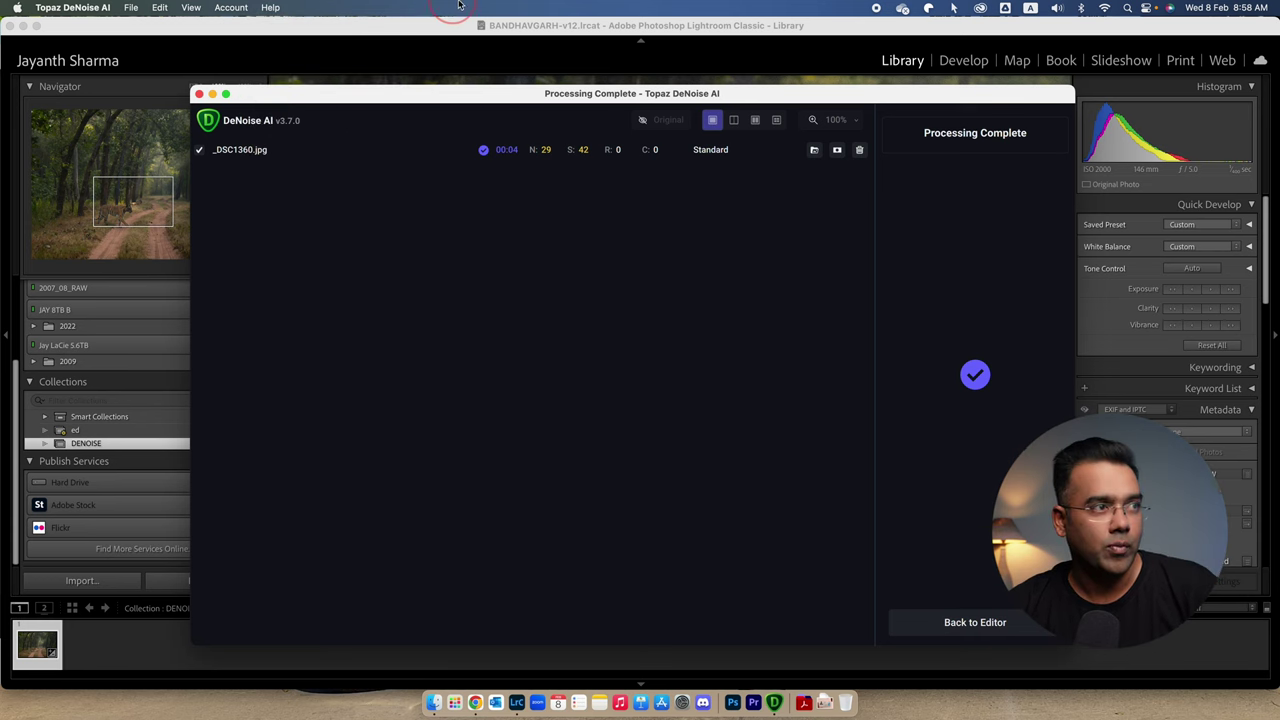
left_click(516, 27)
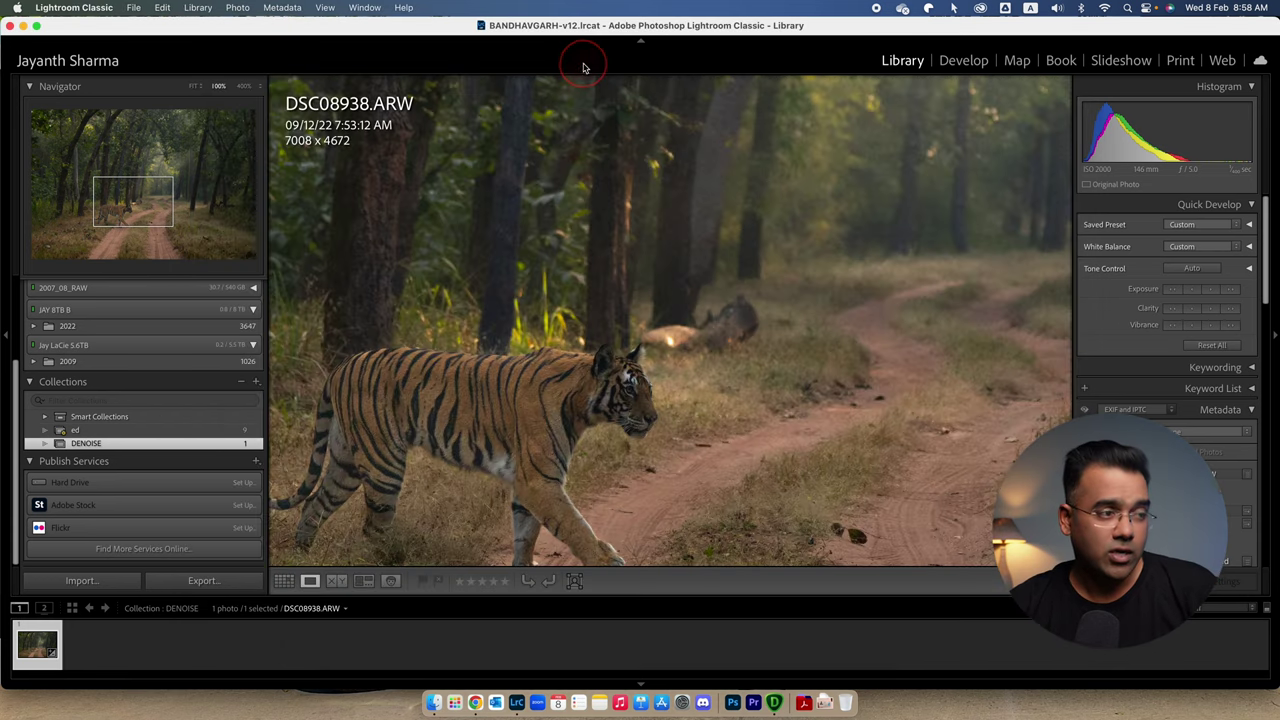
Send DSC08938.ARW to DeNoise AI as an 8-bit Adobe RGB (1998) TIFF at 300 resolution.
right_click(624, 222)
mouse_move(655, 311)
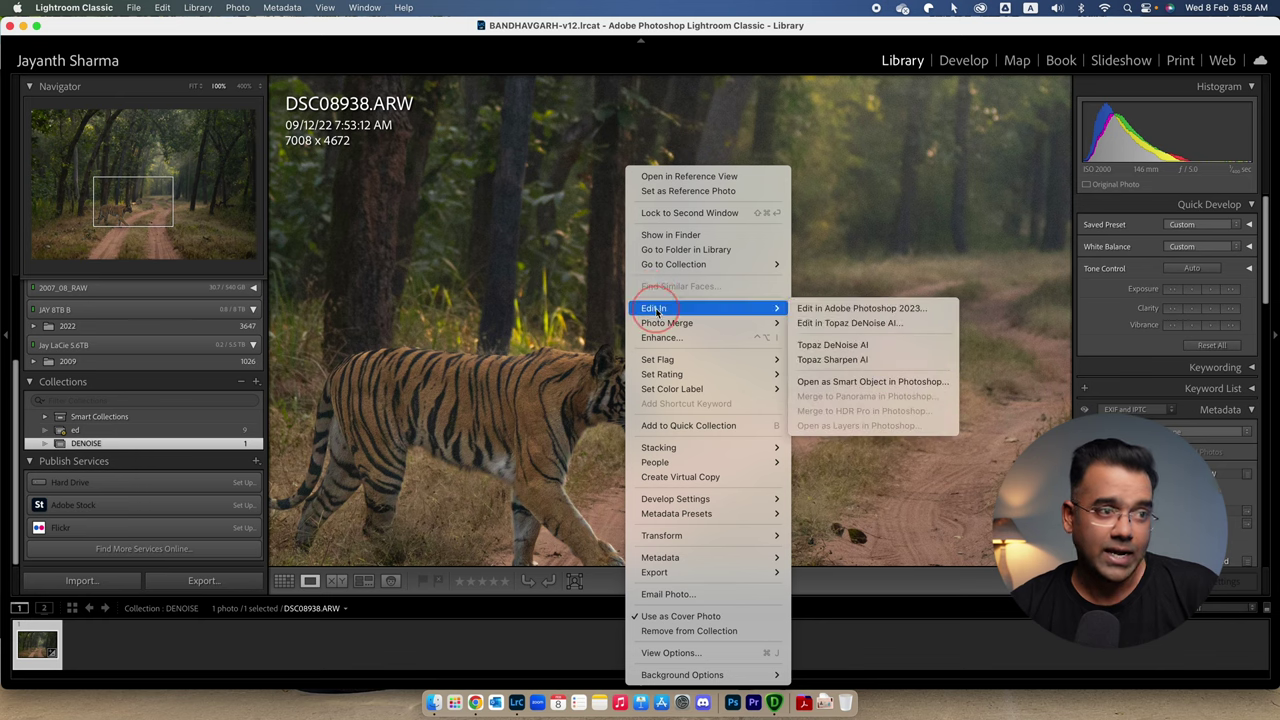
left_click(826, 352)
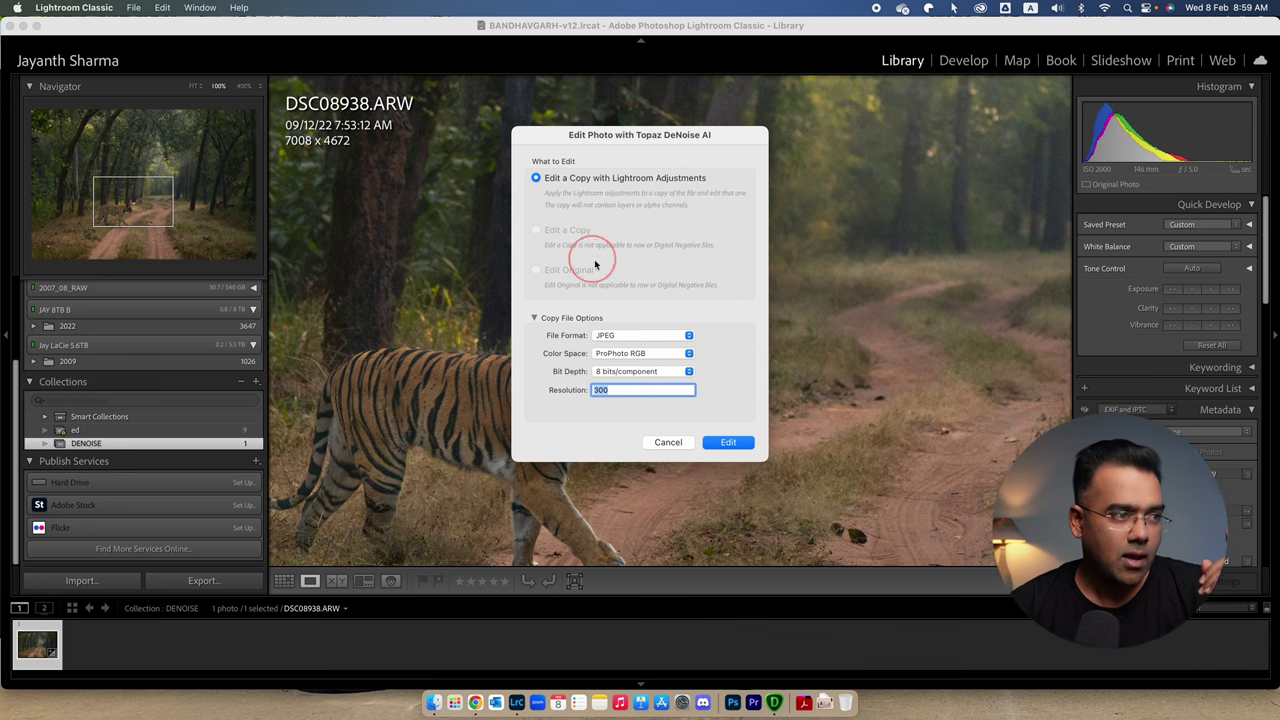
left_click(643, 336)
left_click(612, 311)
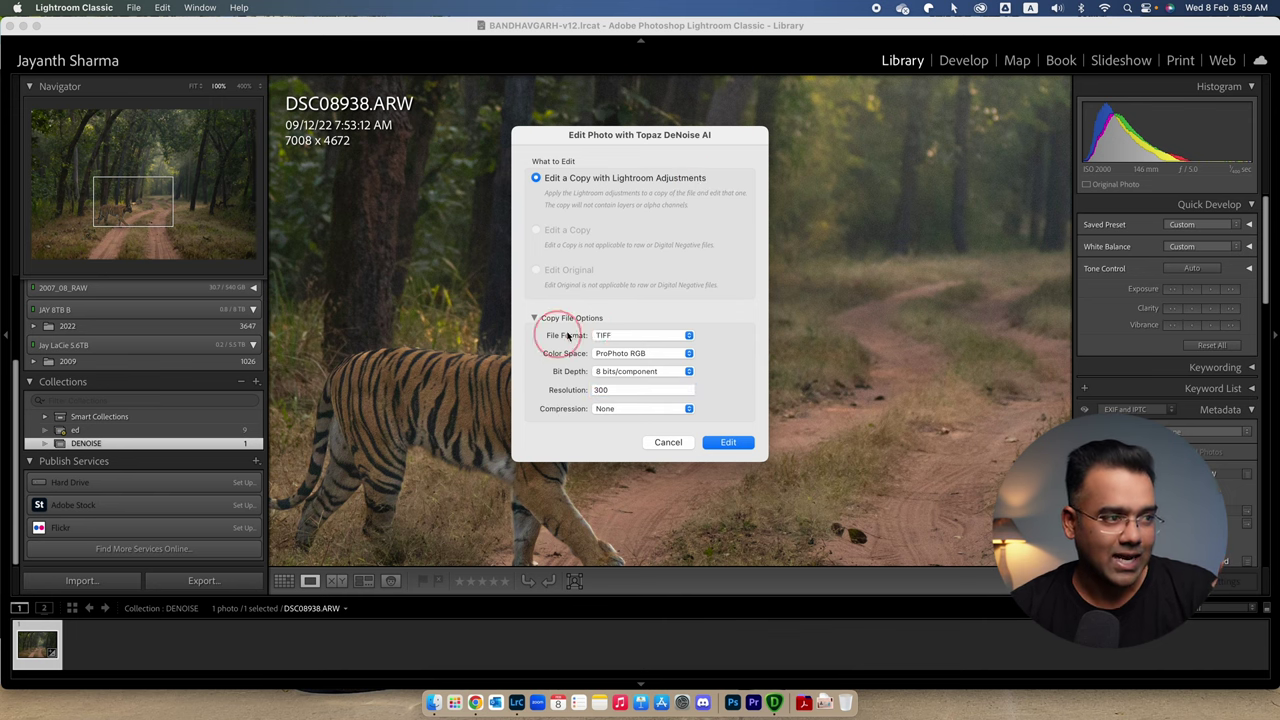
left_click(620, 353)
left_click(626, 368)
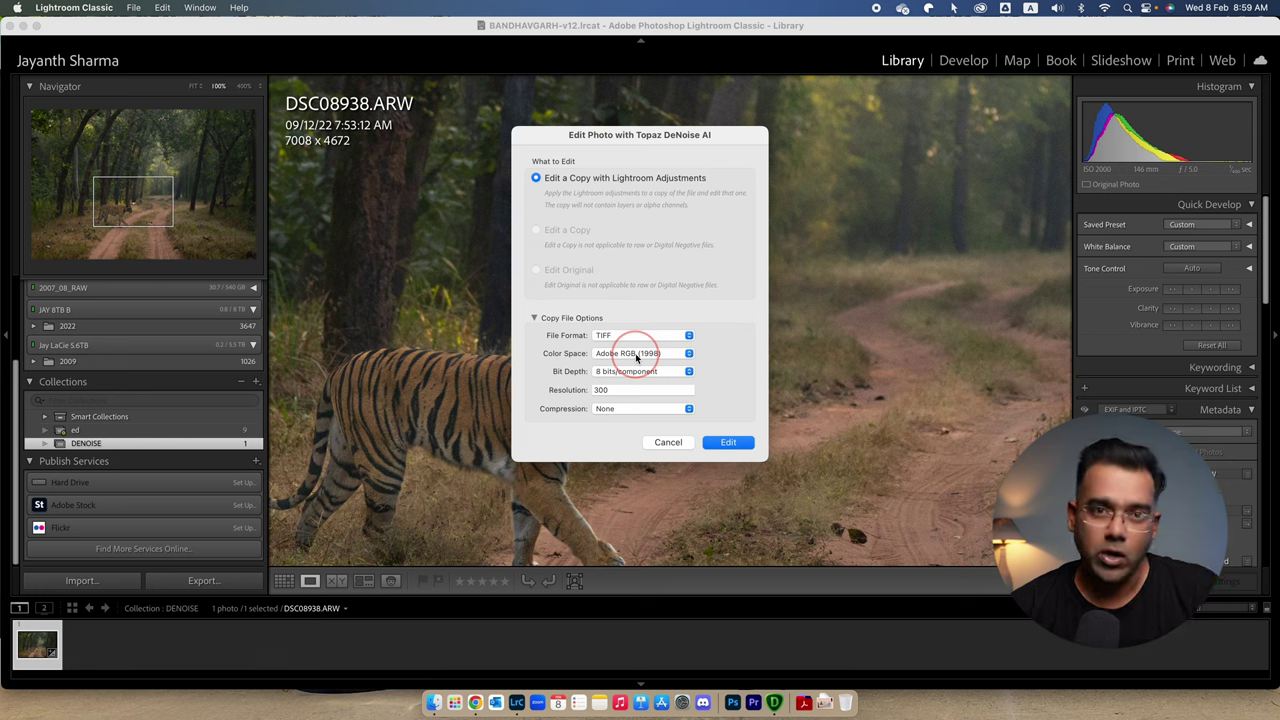
left_click(636, 358)
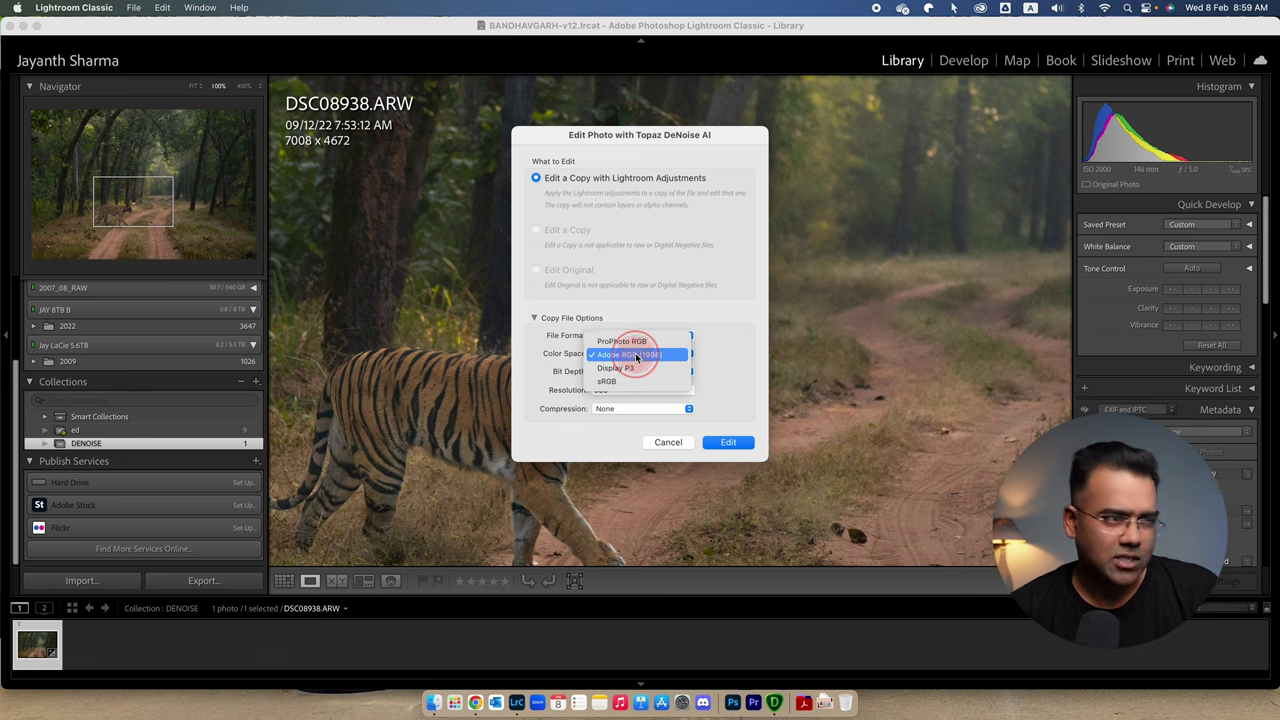
left_click(716, 327)
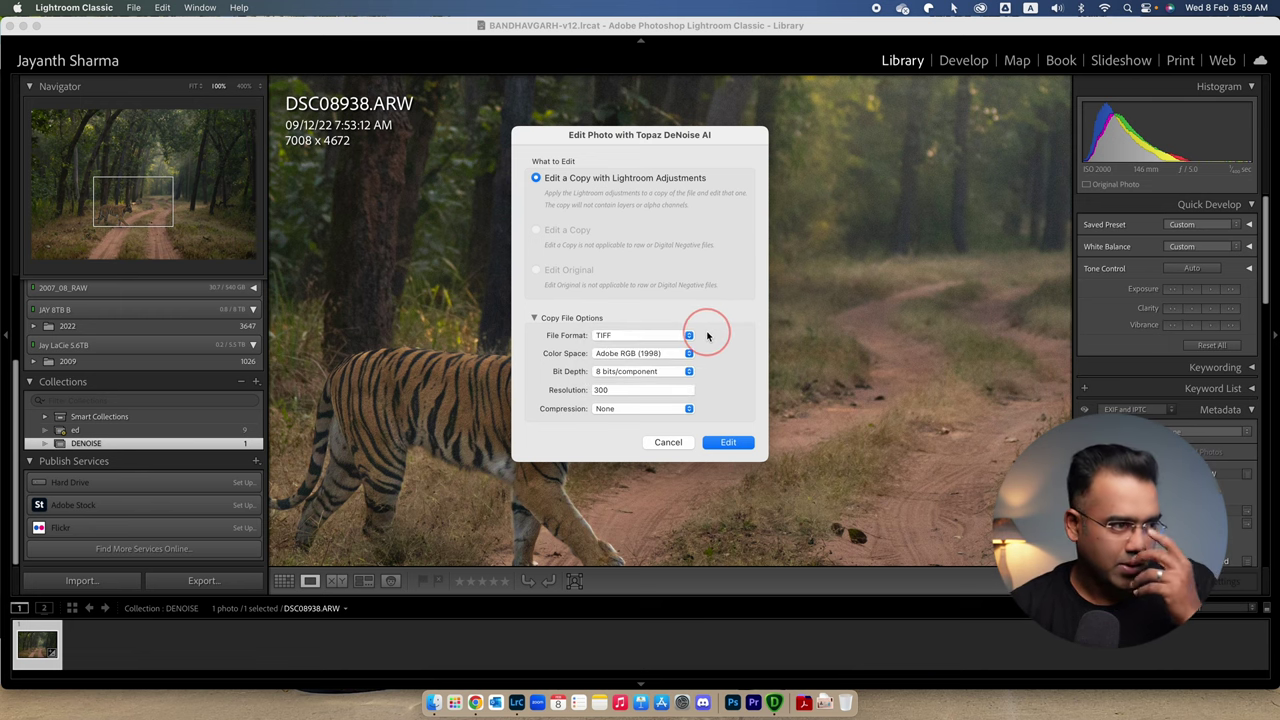
double_click(615, 390)
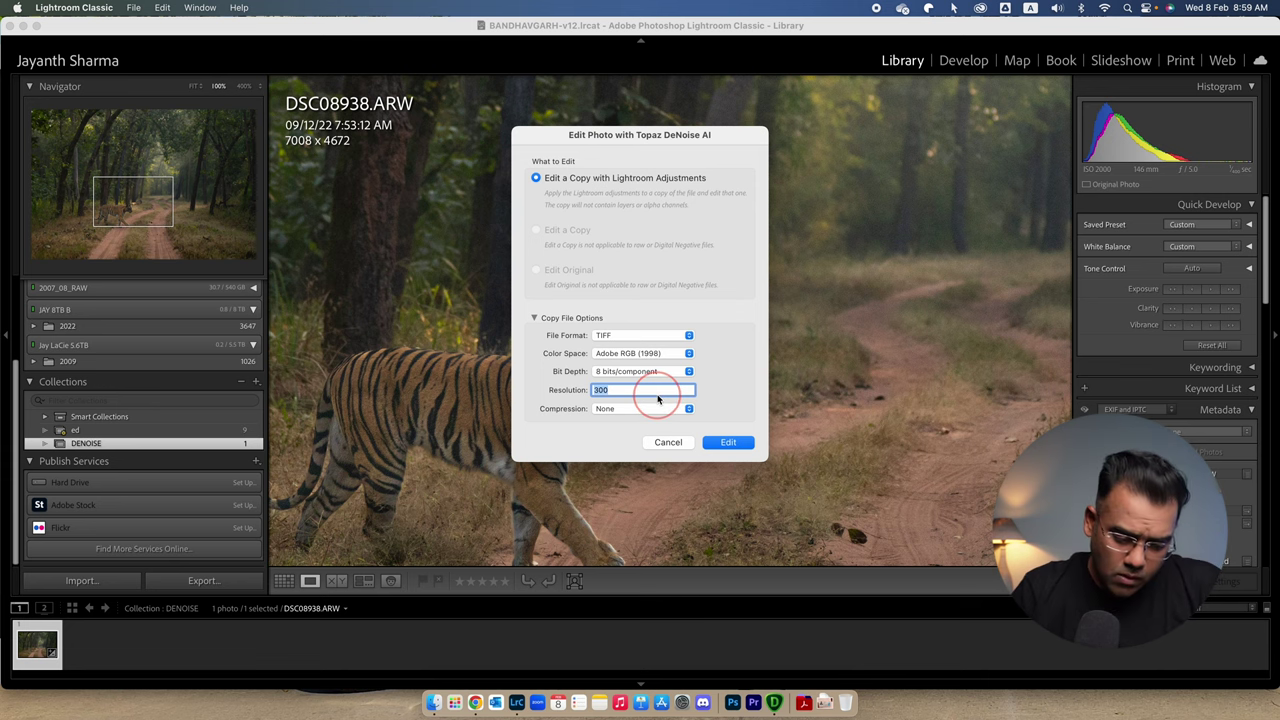
left_click(731, 442)
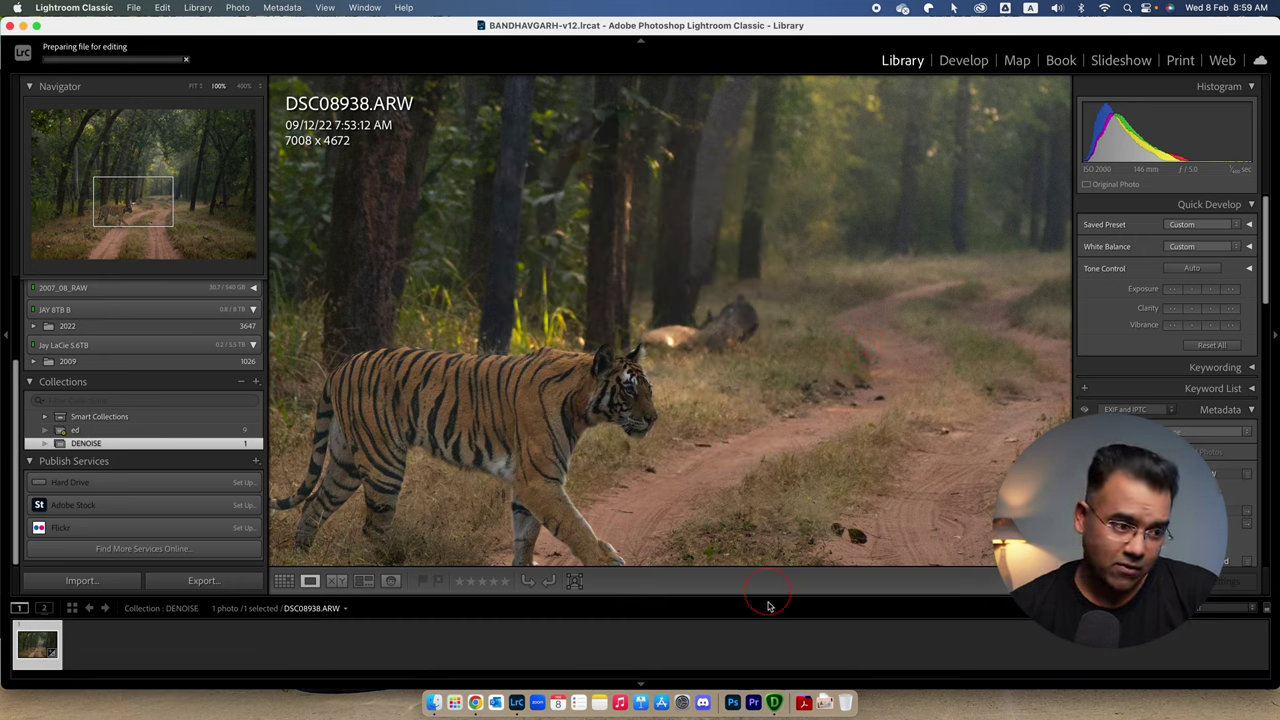
Frame the tiger in the DeNoise preview and show original and denoised side by side.
left_click(775, 690)
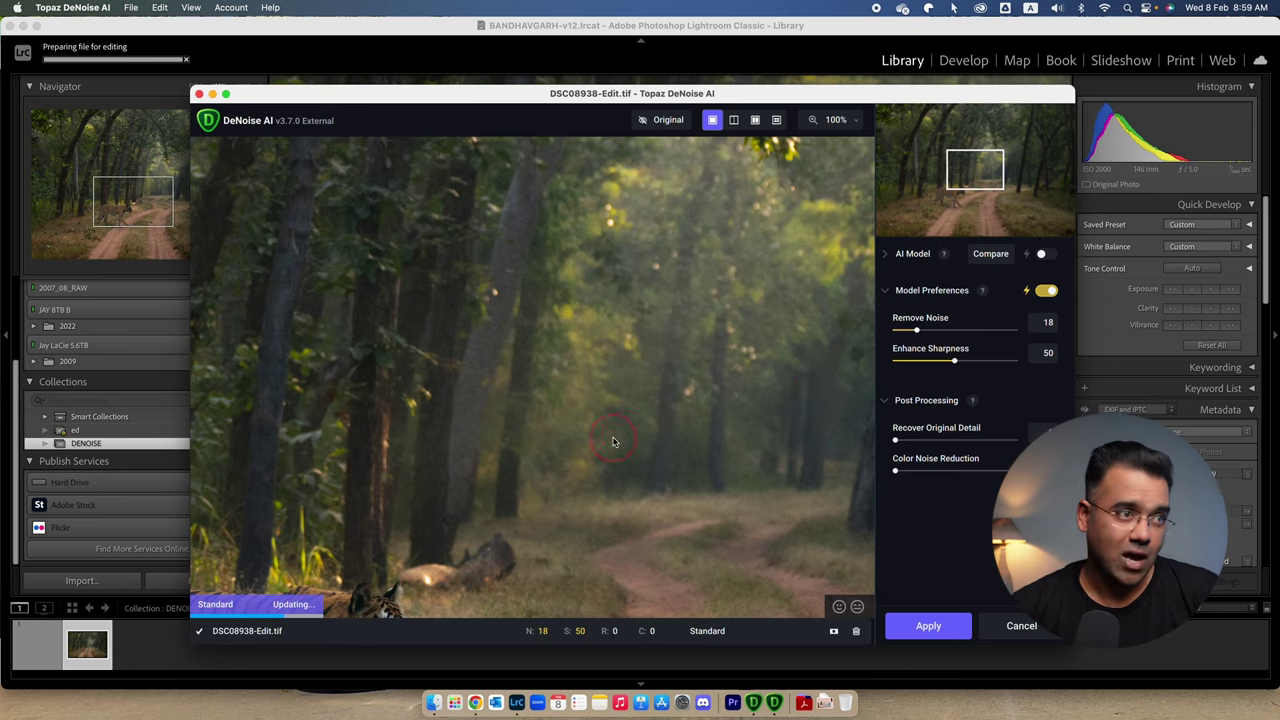
left_click_drag(613, 441, 643, 226)
left_click_drag(631, 411, 546, 144)
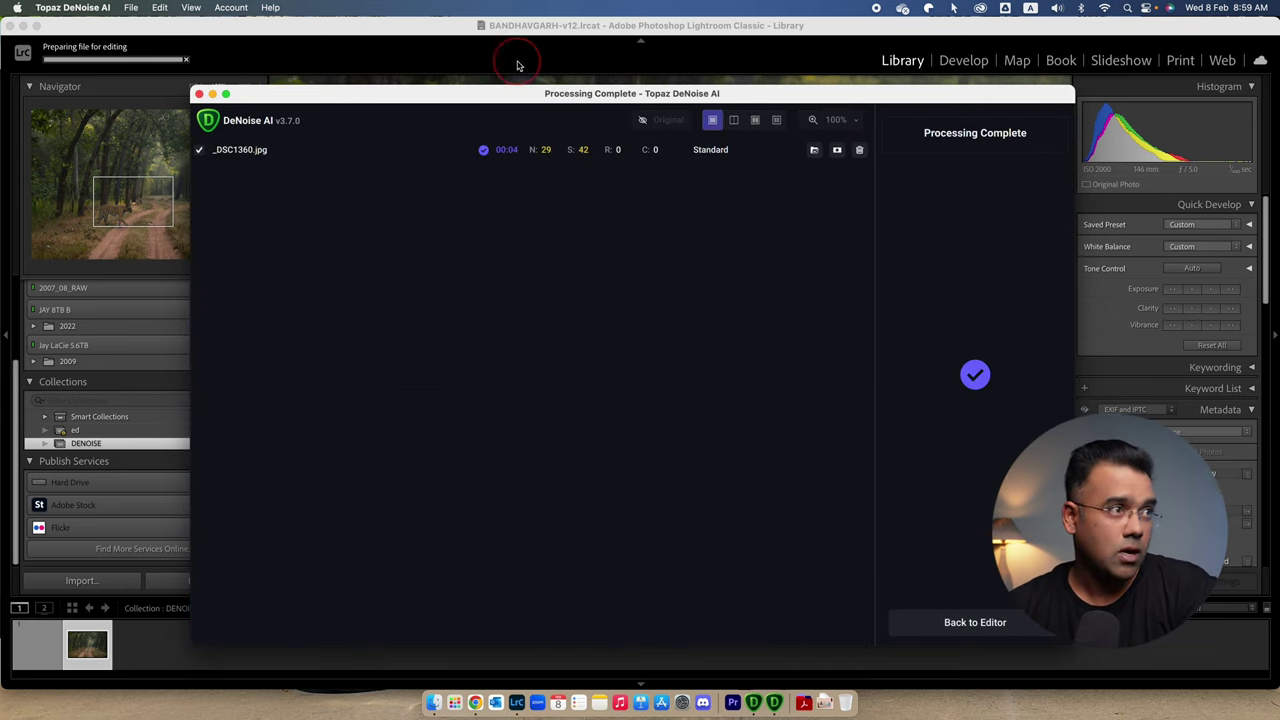
left_click(510, 30)
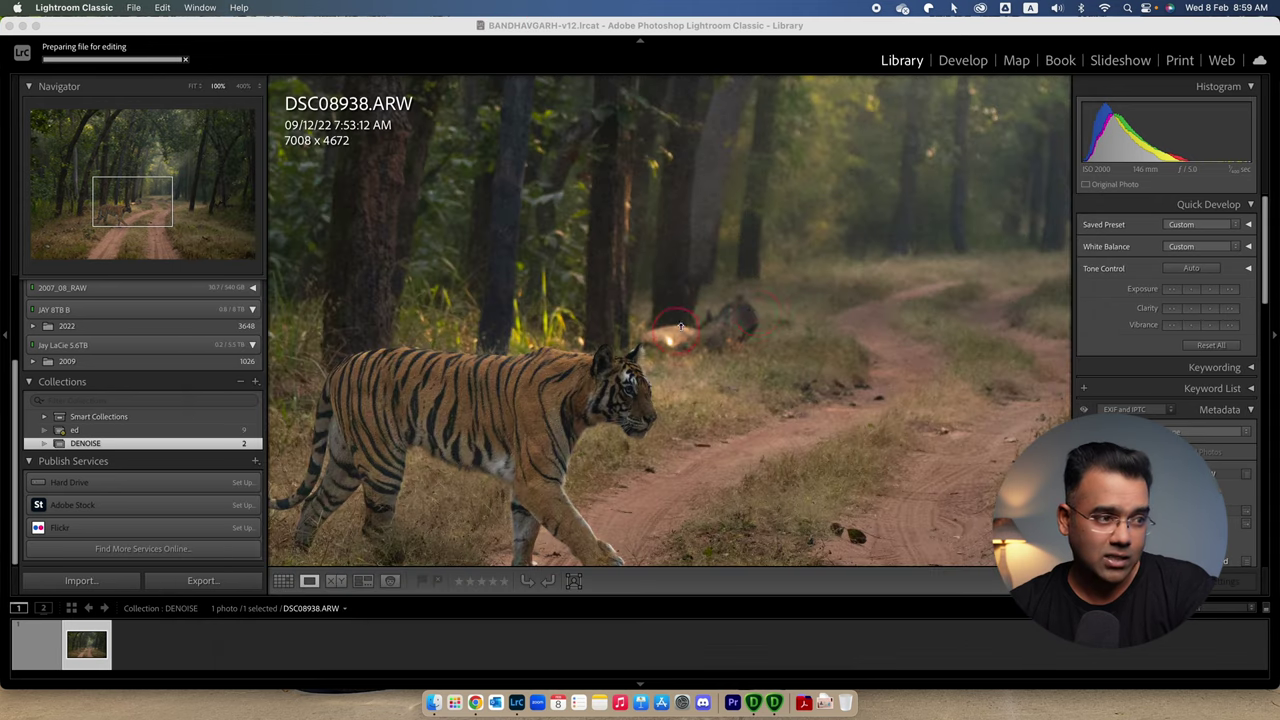
left_click(775, 695)
left_click_drag(623, 274, 627, 262)
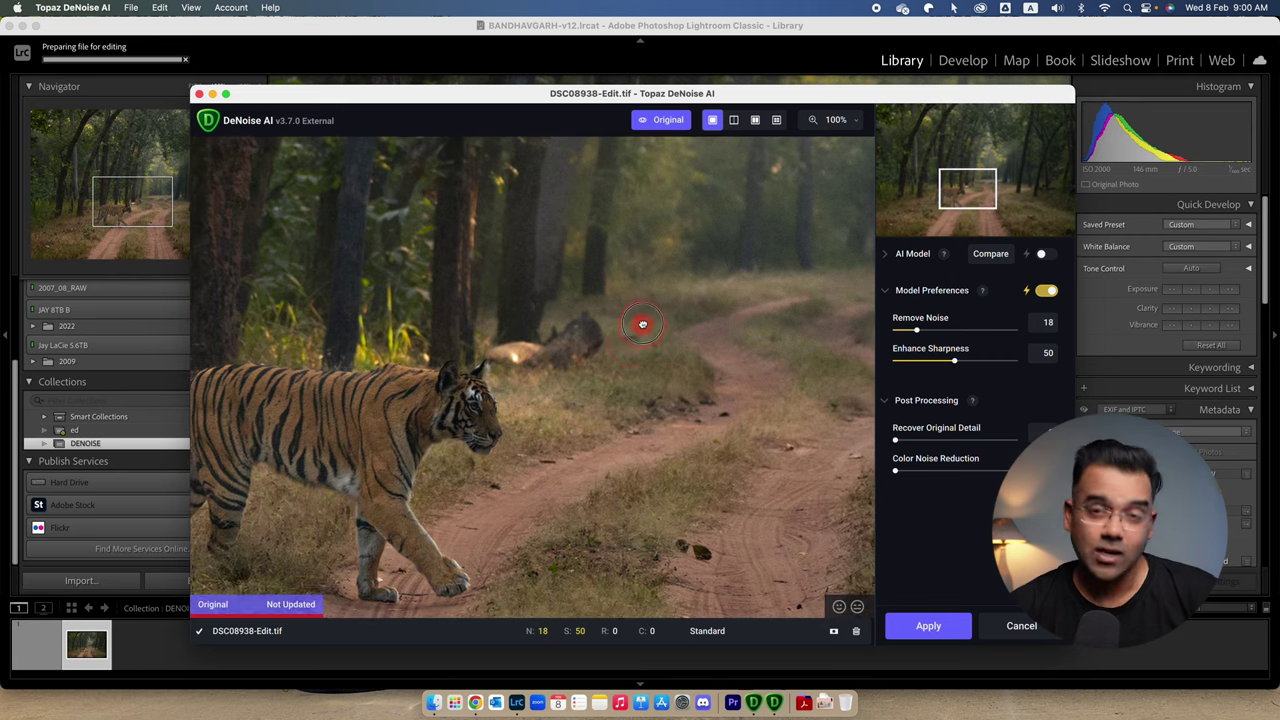
left_click_drag(643, 323, 582, 448)
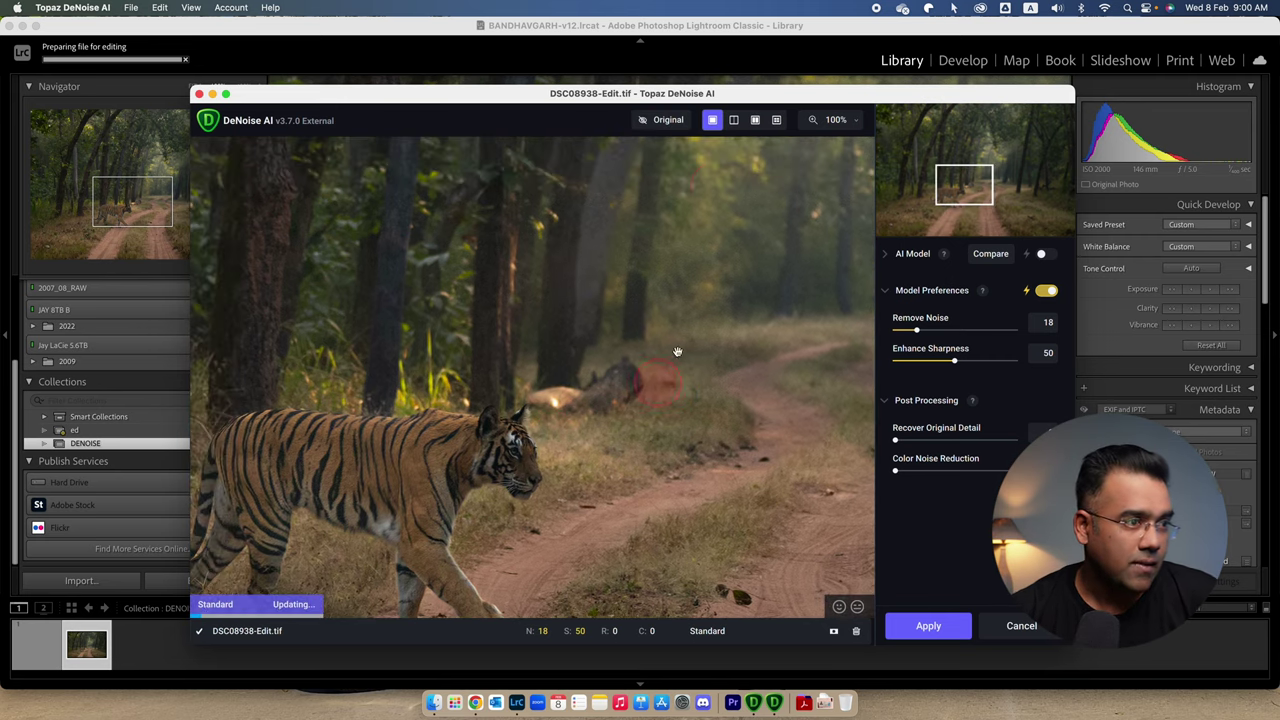
left_click(733, 119)
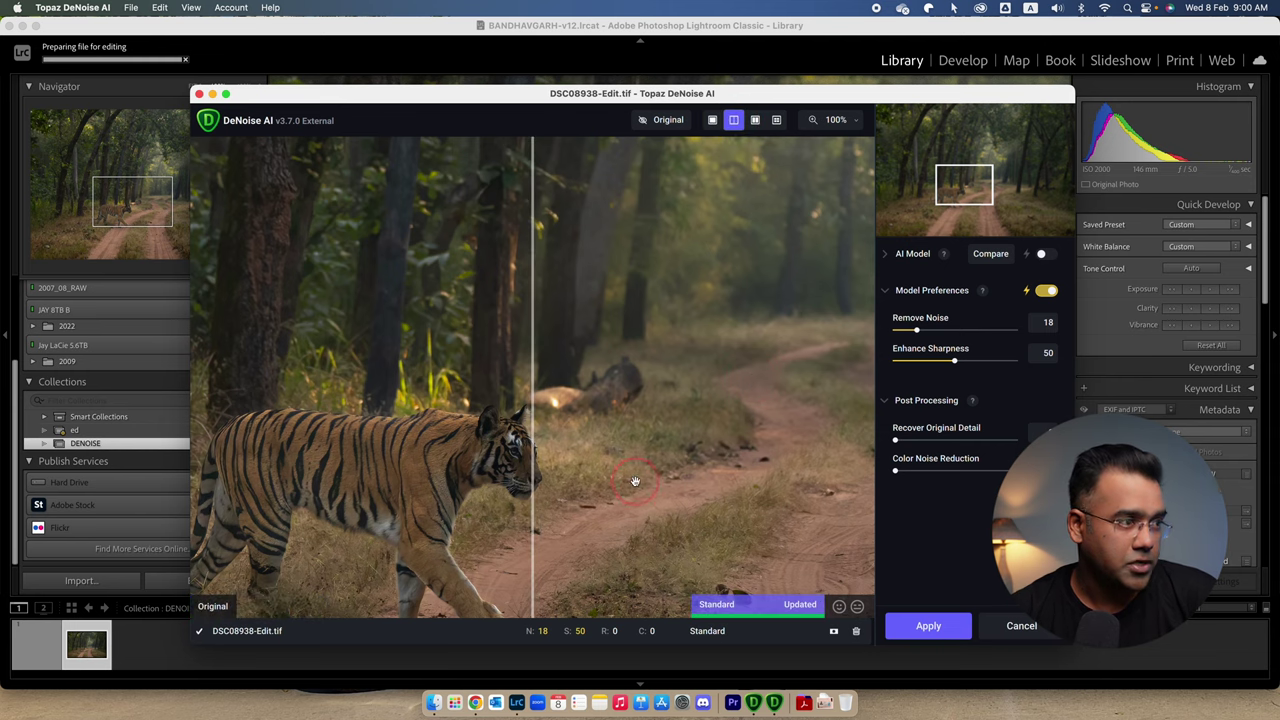
left_click_drag(470, 336, 358, 328)
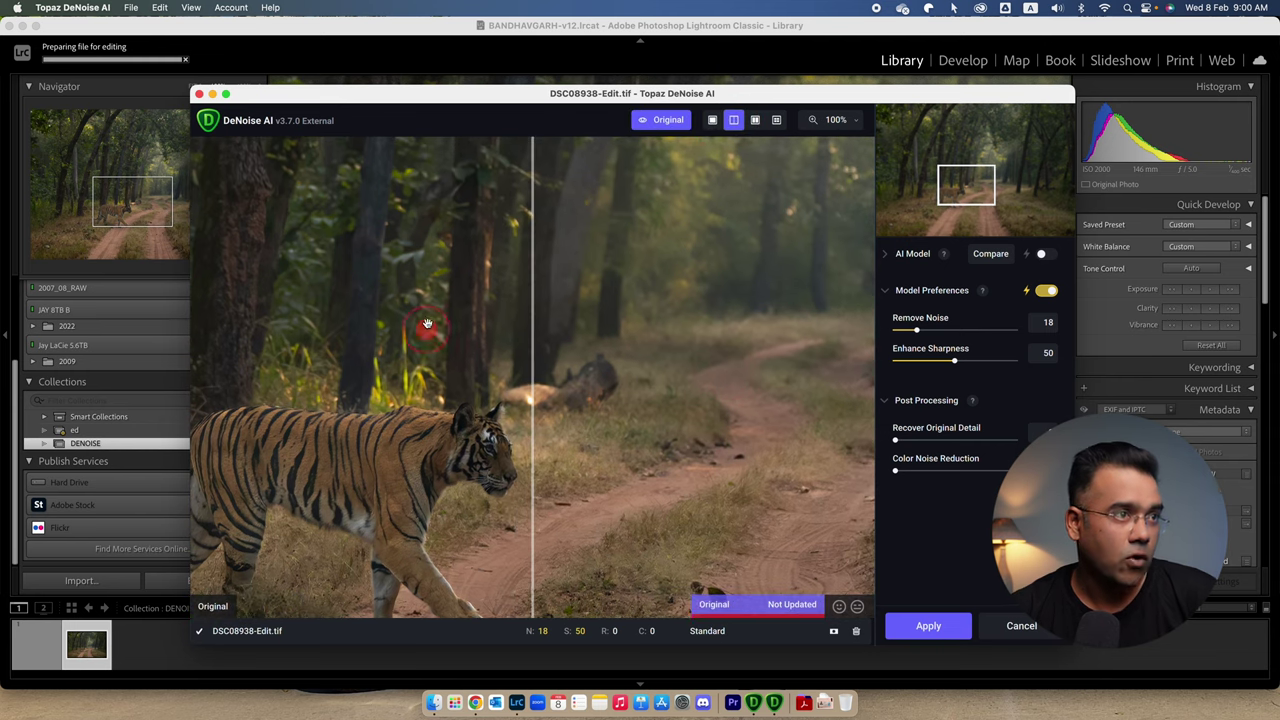
left_click(755, 119)
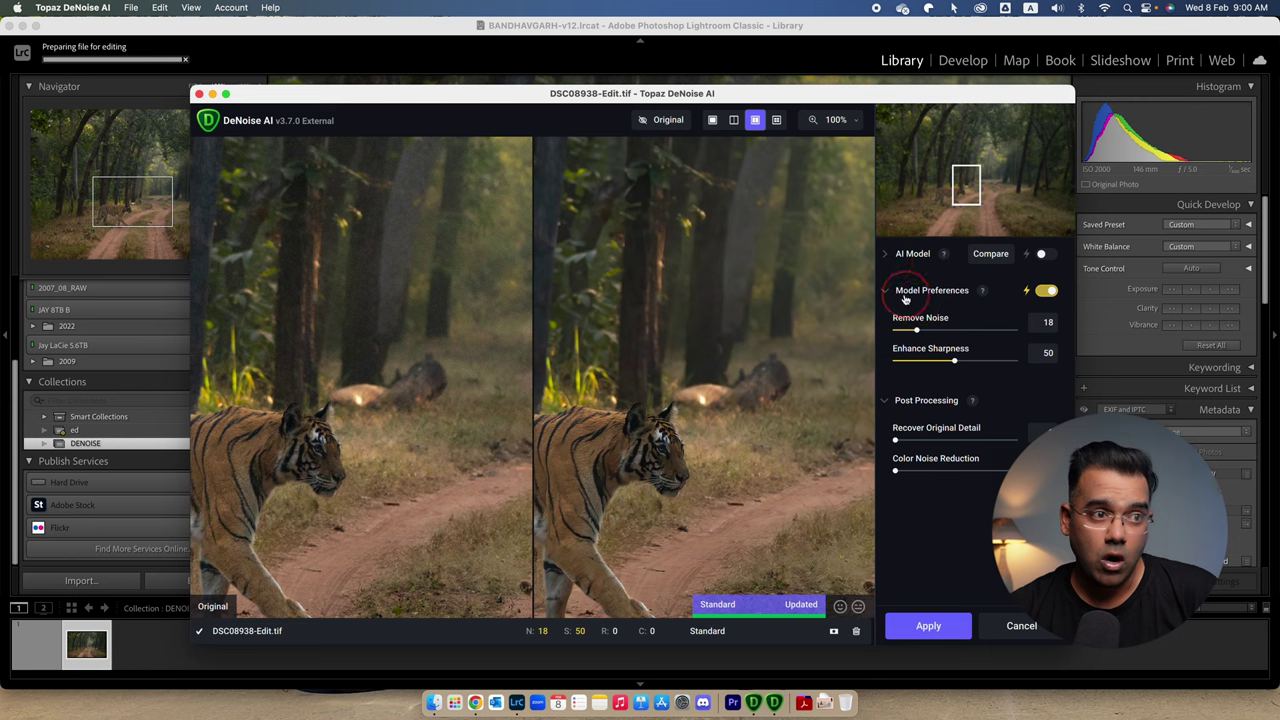
Switch to the Low Light model and apply it back to Lightroom.
left_click(889, 262)
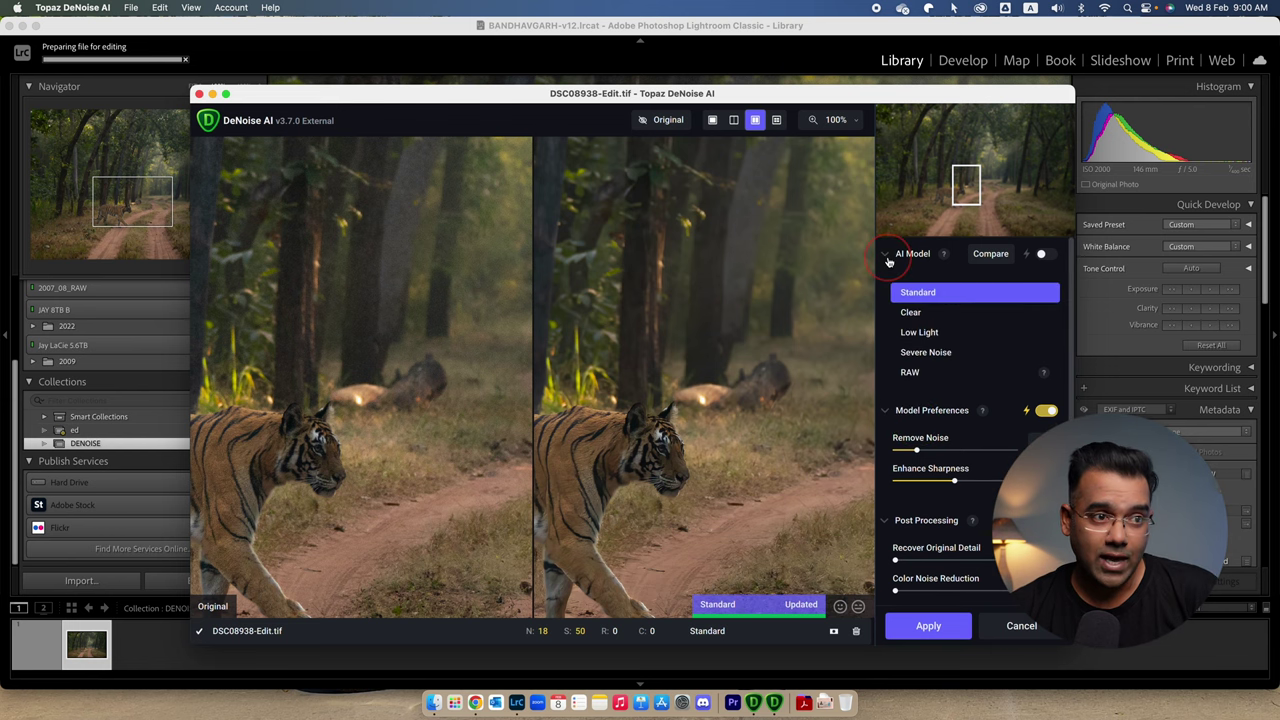
left_click(926, 334)
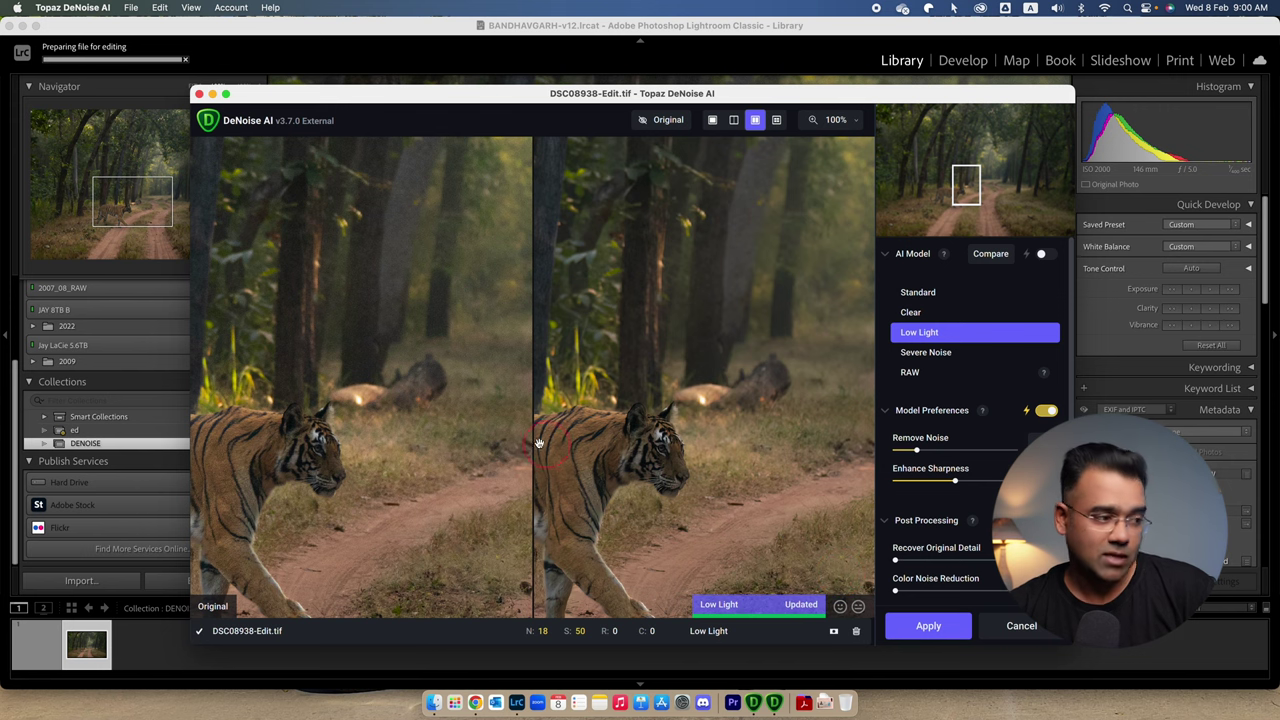
left_click(900, 626)
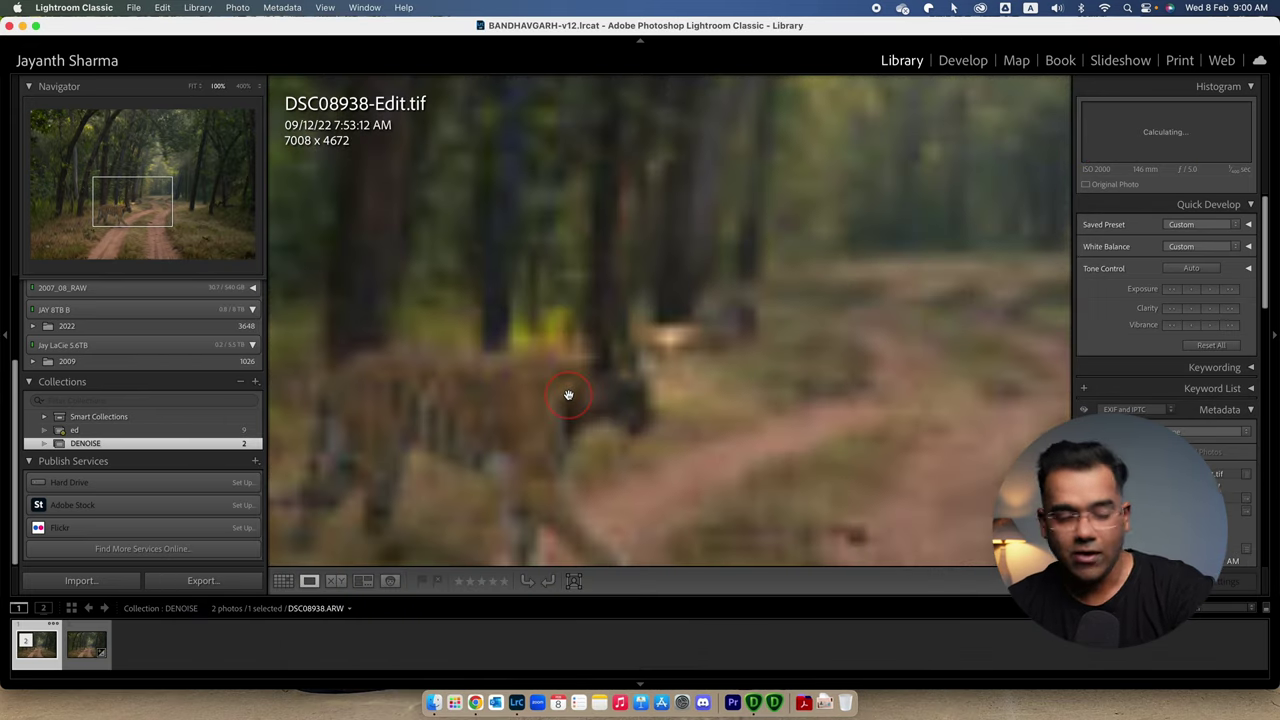
View DSC08938-Edit.tif at 100%, flip against DSC08938.ARW, then fit the photo to view.
double_click(568, 395)
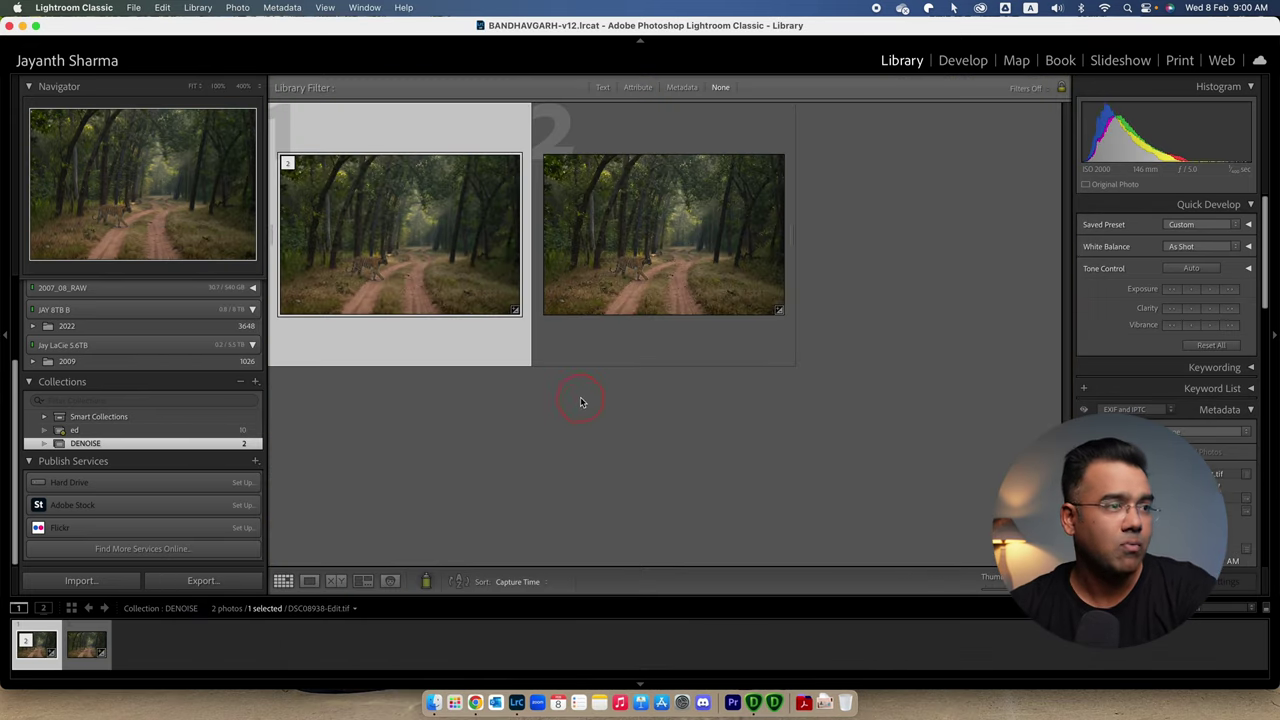
left_click(550, 355)
double_click(369, 177)
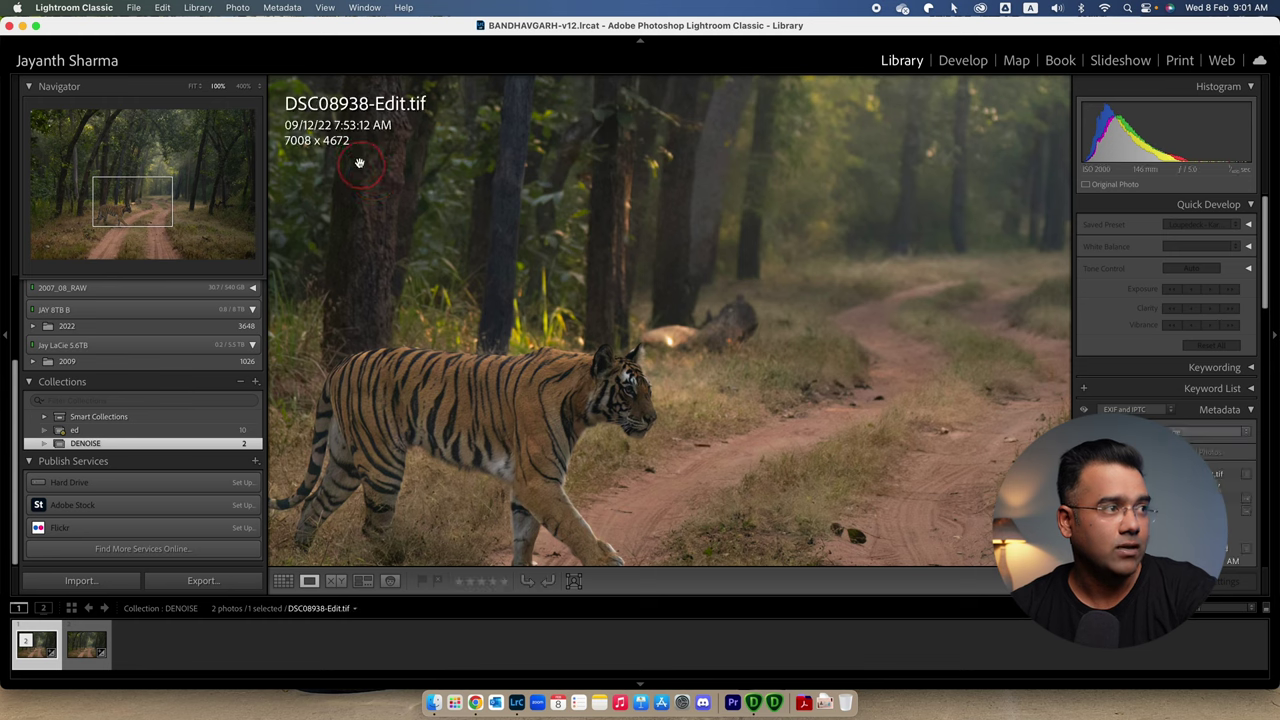
key("Right")
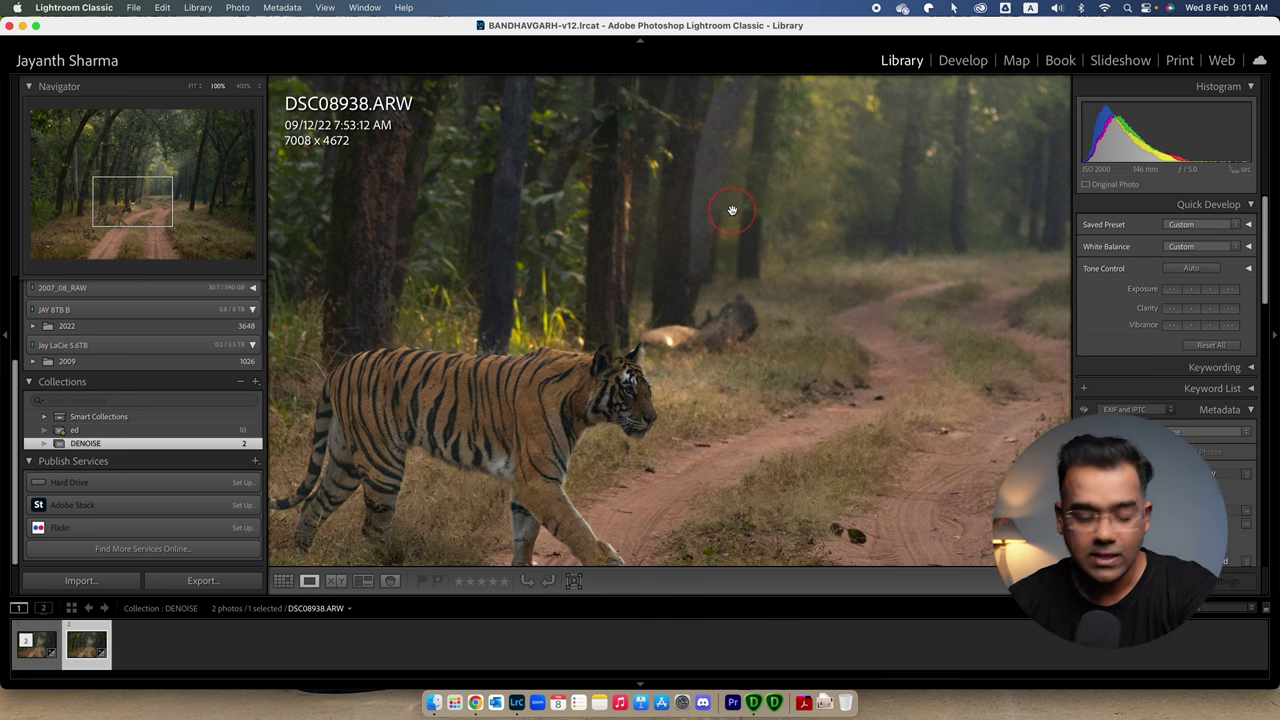
key("Left")
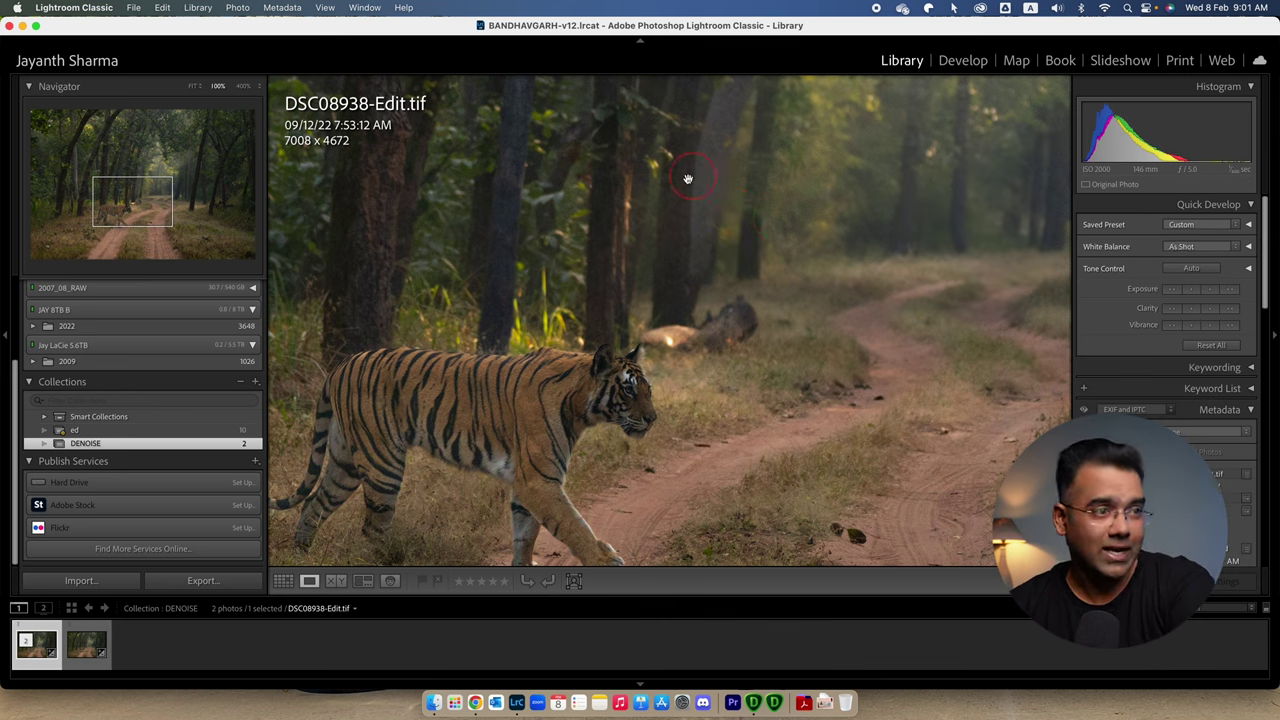
key("Right")
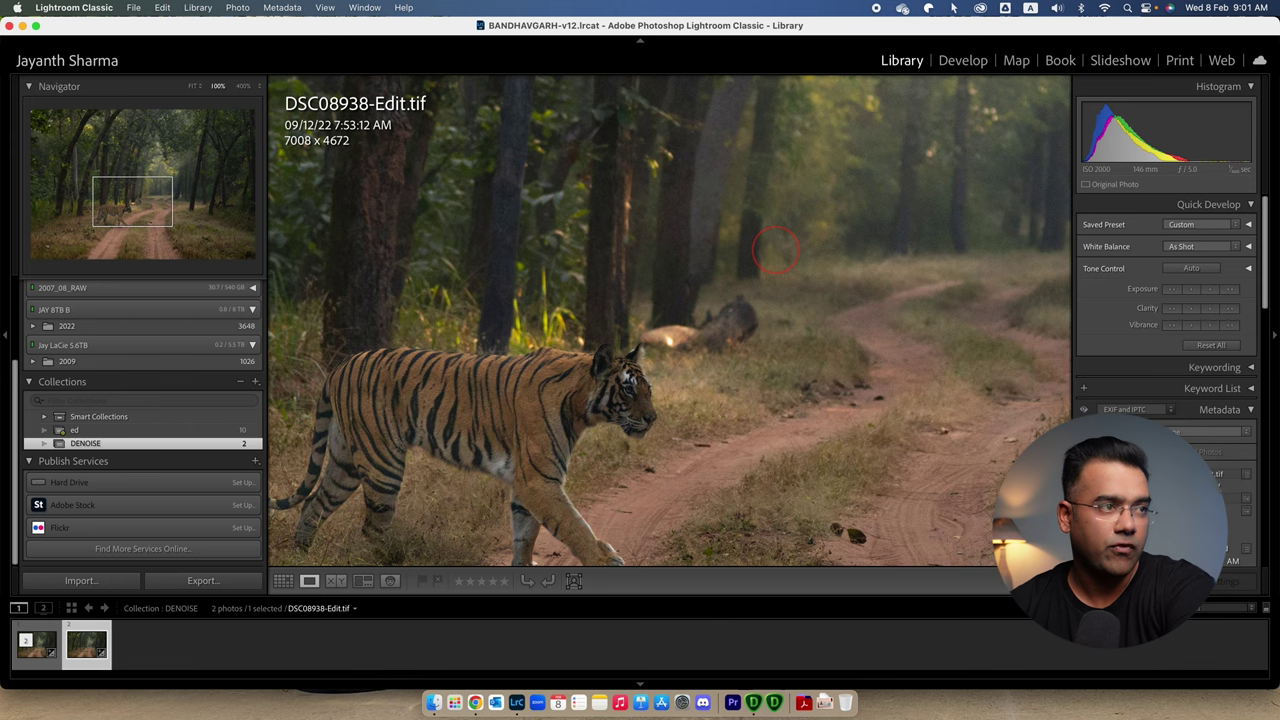
key("Left")
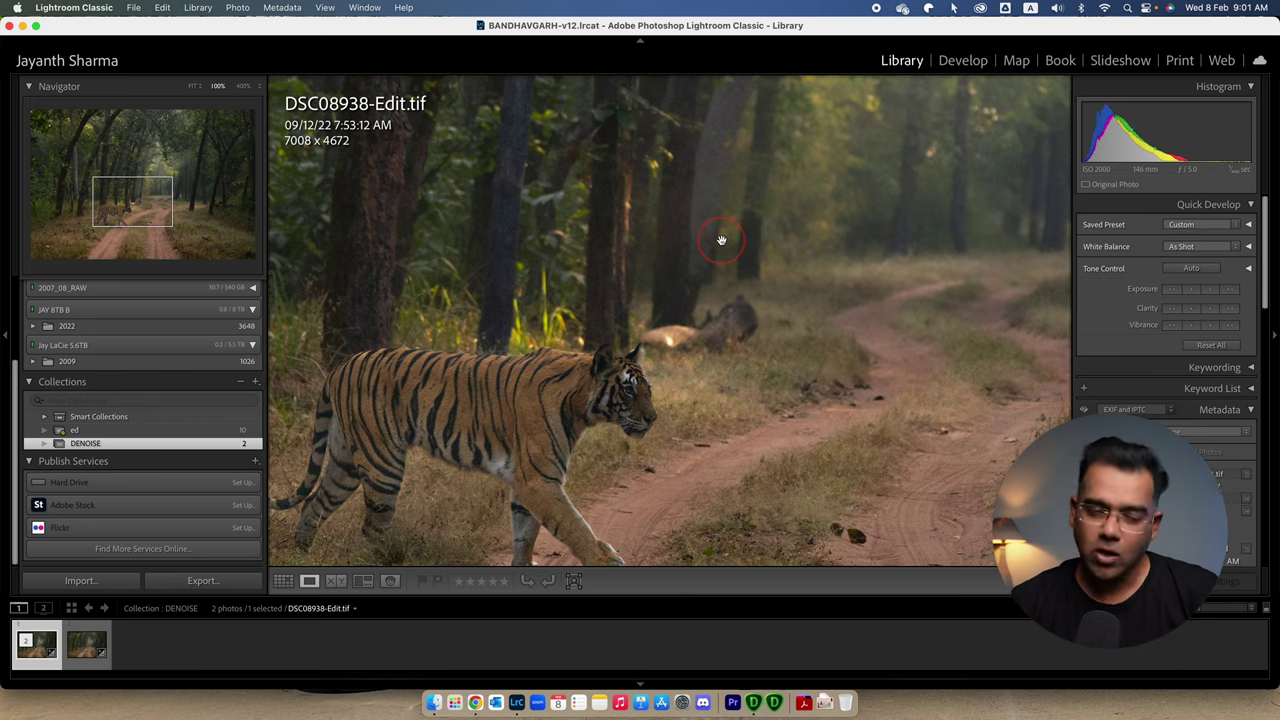
left_click(721, 240)
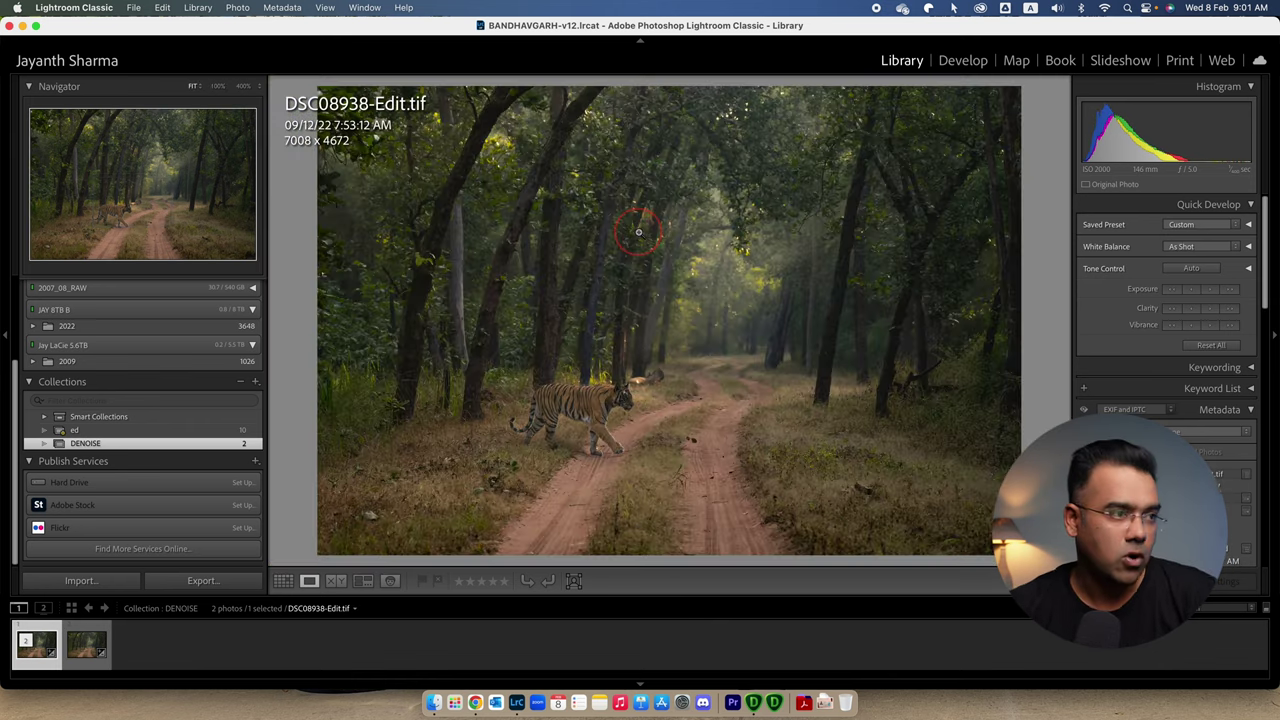
right_click(638, 226)
left_click(676, 236)
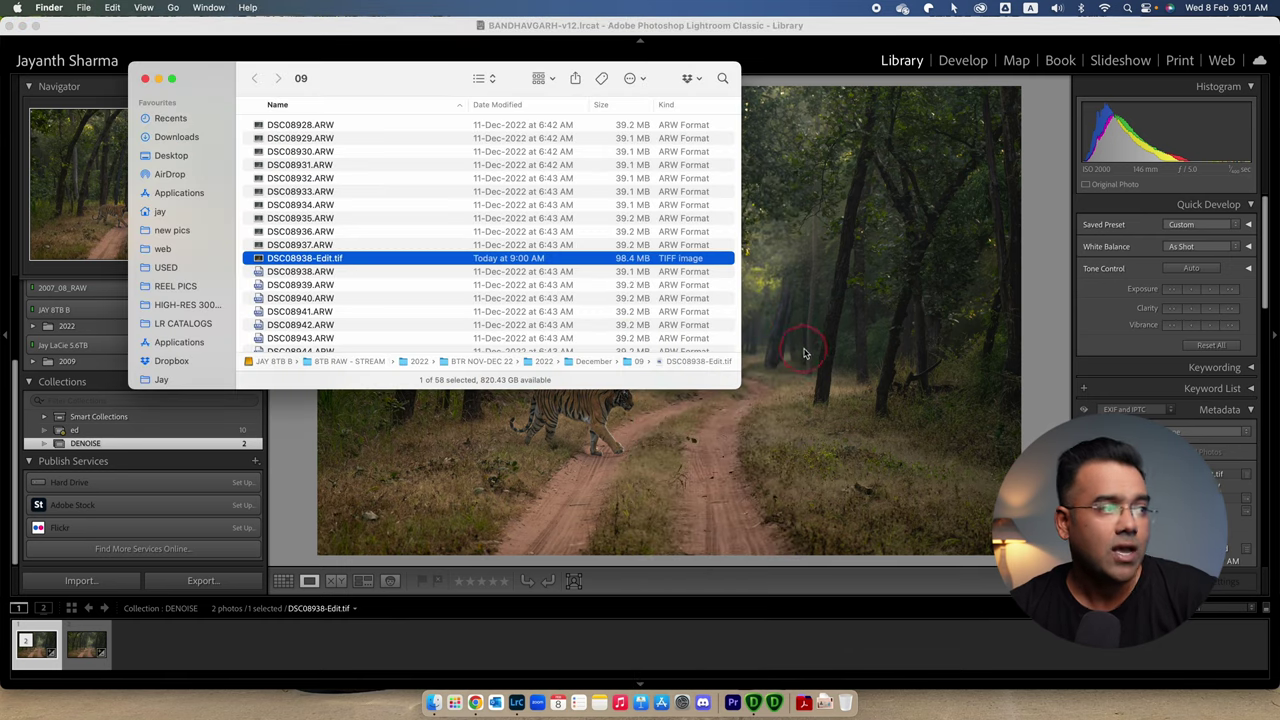
left_click(302, 244)
left_click(309, 272)
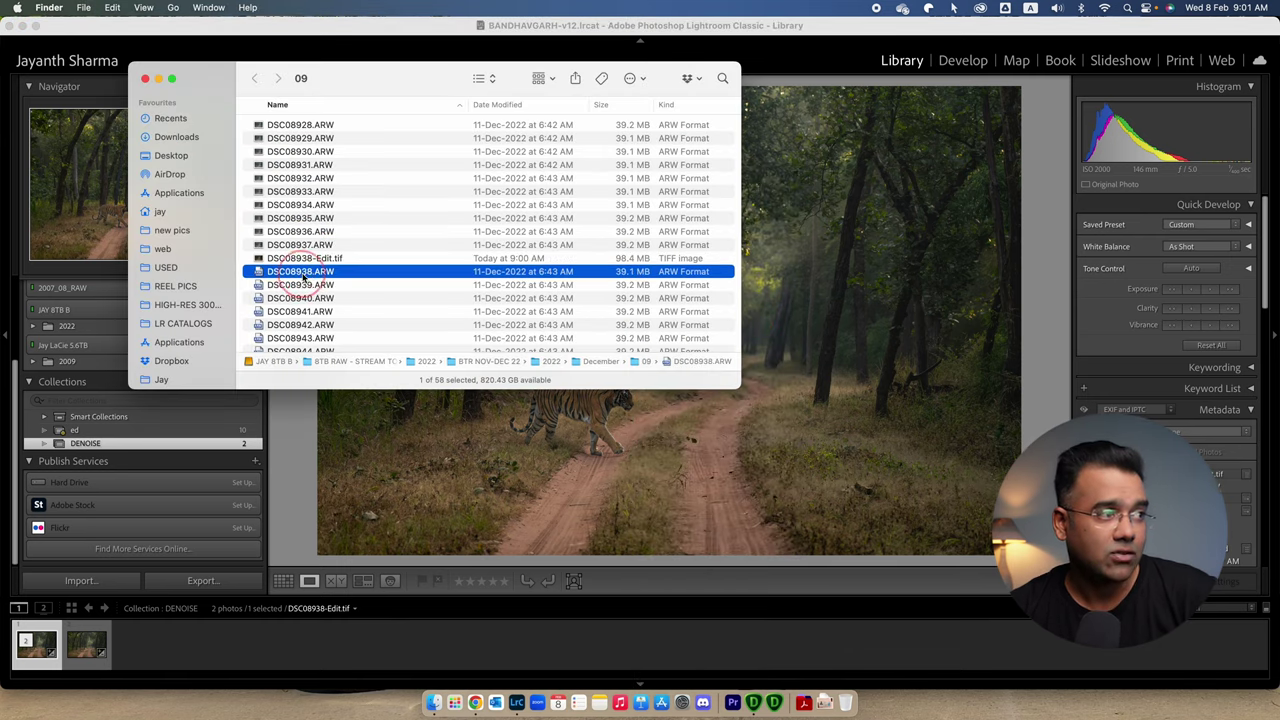
left_click(292, 259)
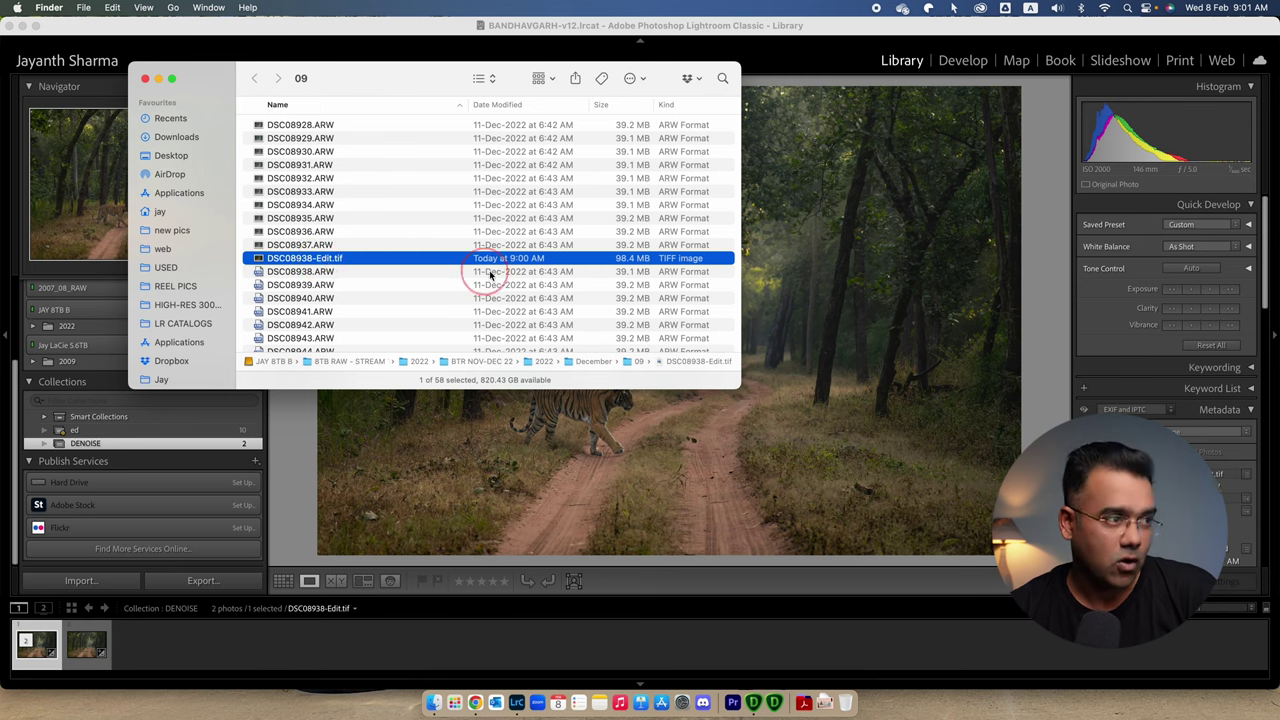
left_click(555, 271)
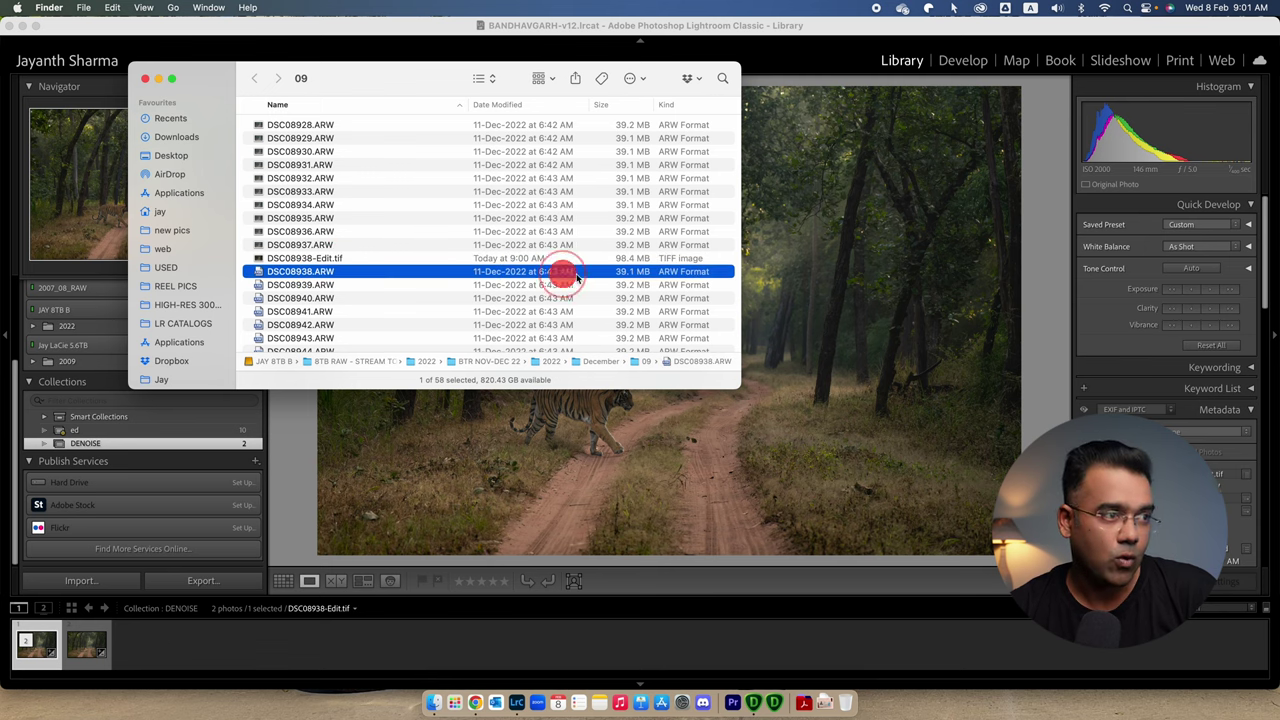
left_click(629, 259)
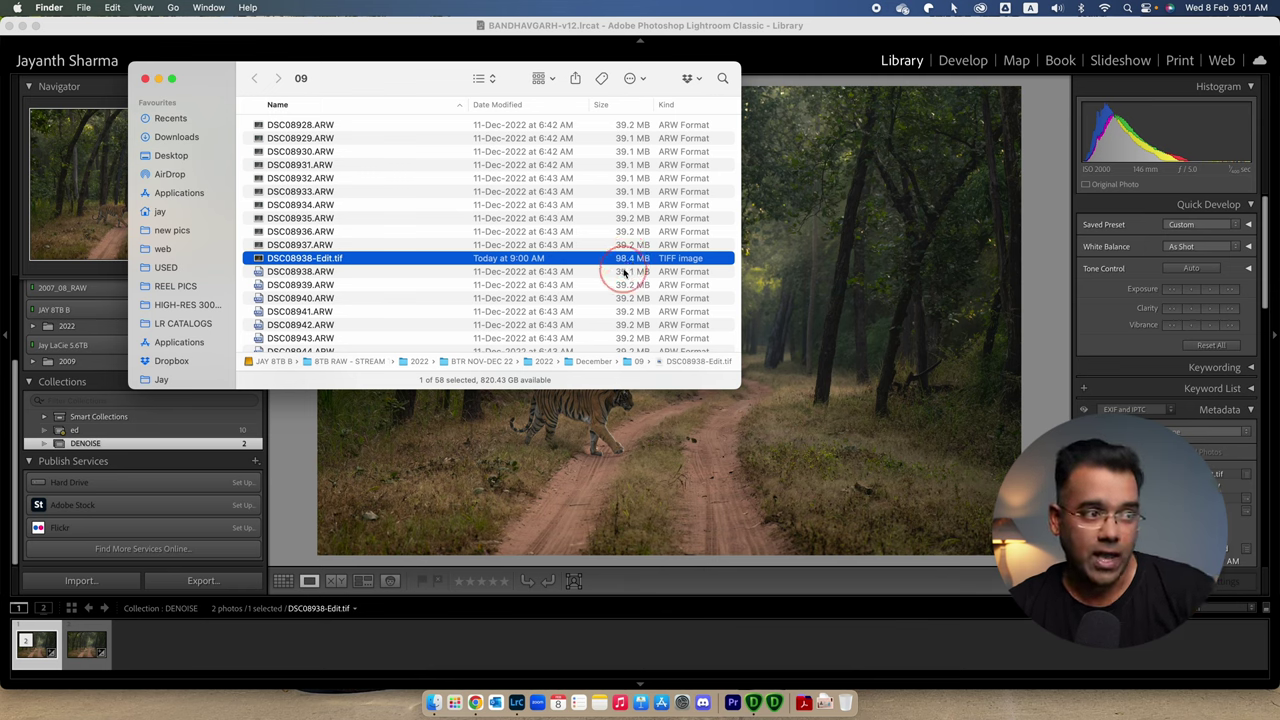
left_click(624, 271)
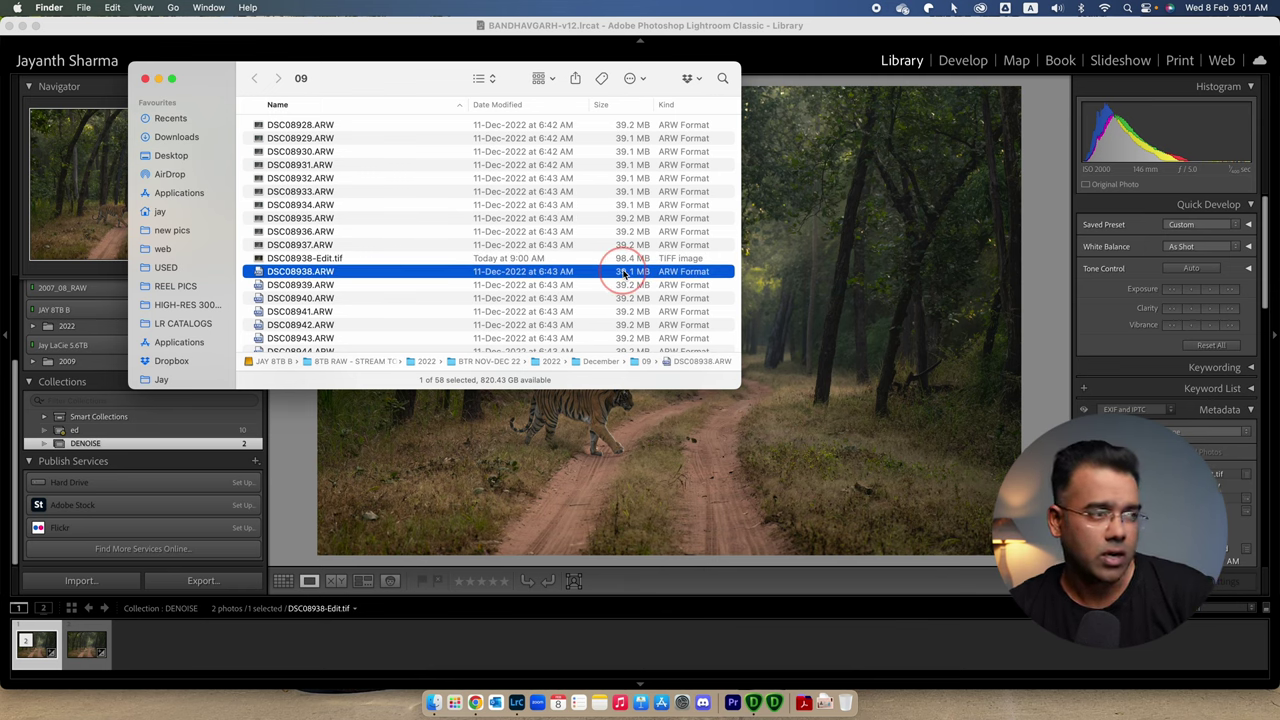
left_click(843, 266)
Zoom out on the denoised TIFF and cycle the Loupe overlay to review its capture date, dimensions and exposure details.
left_click(843, 266)
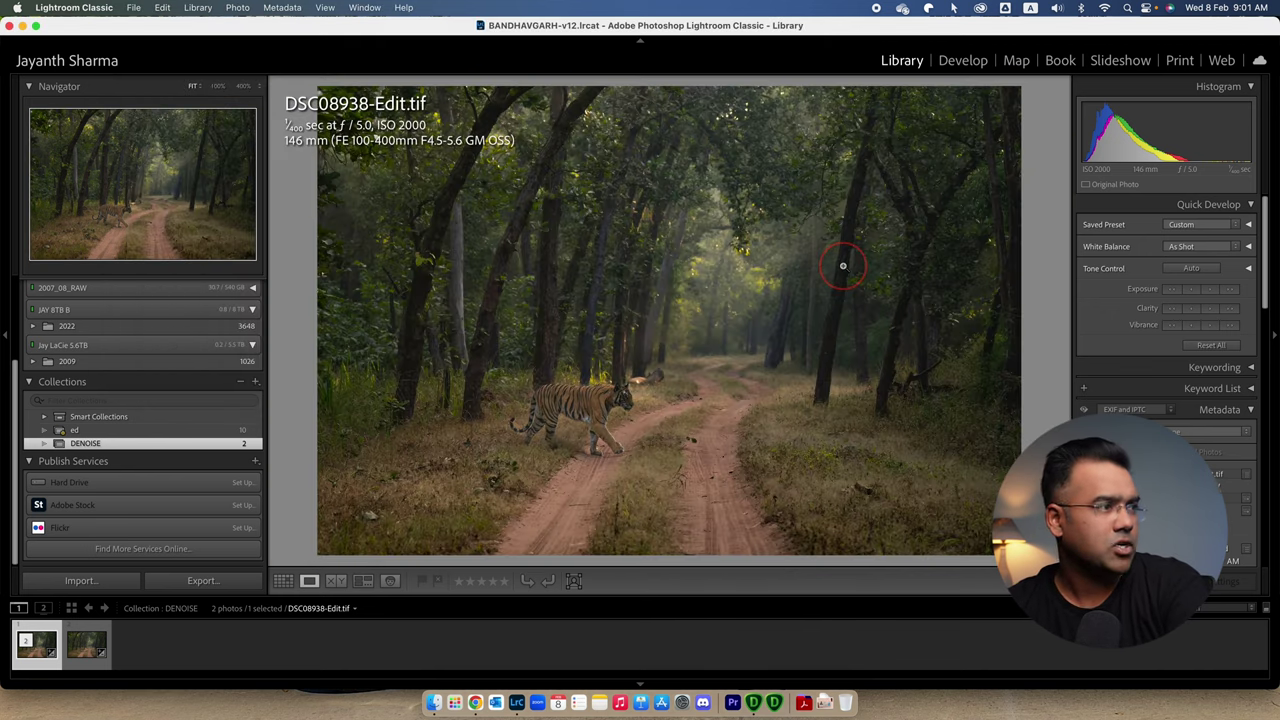
key("i")
key("i")
key("i")
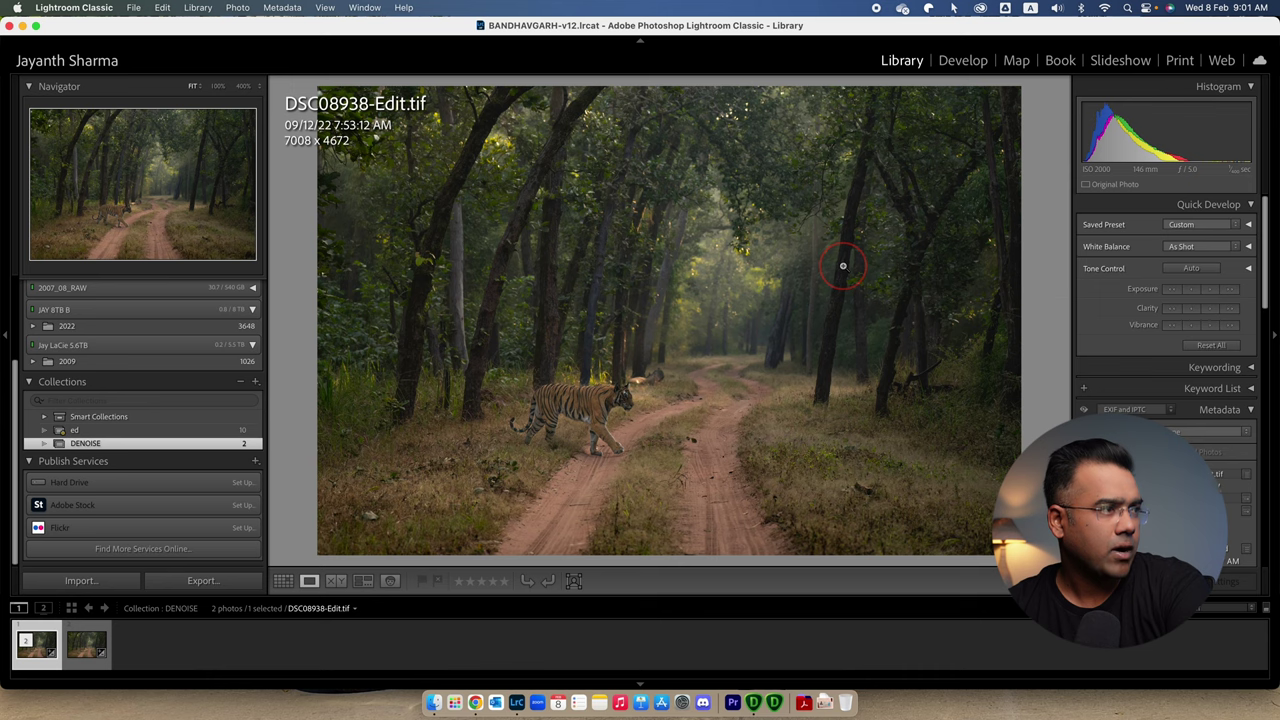
key("i")
key("i")
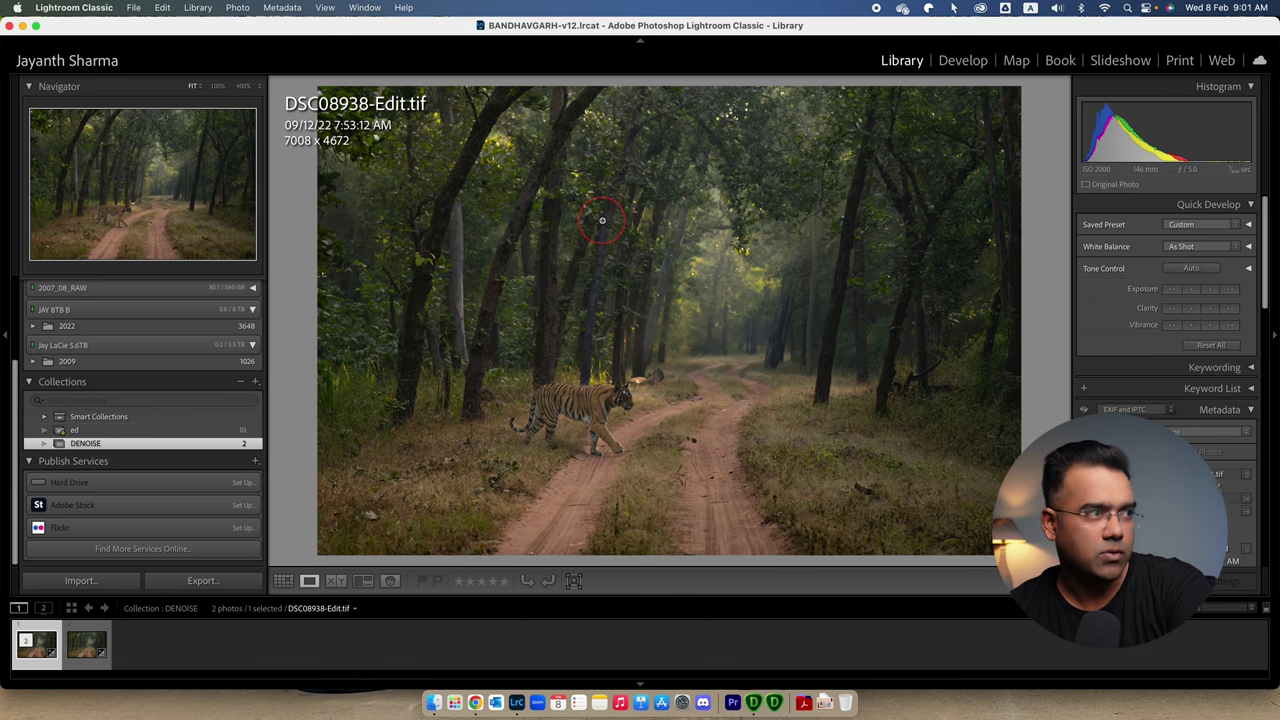
key("i")
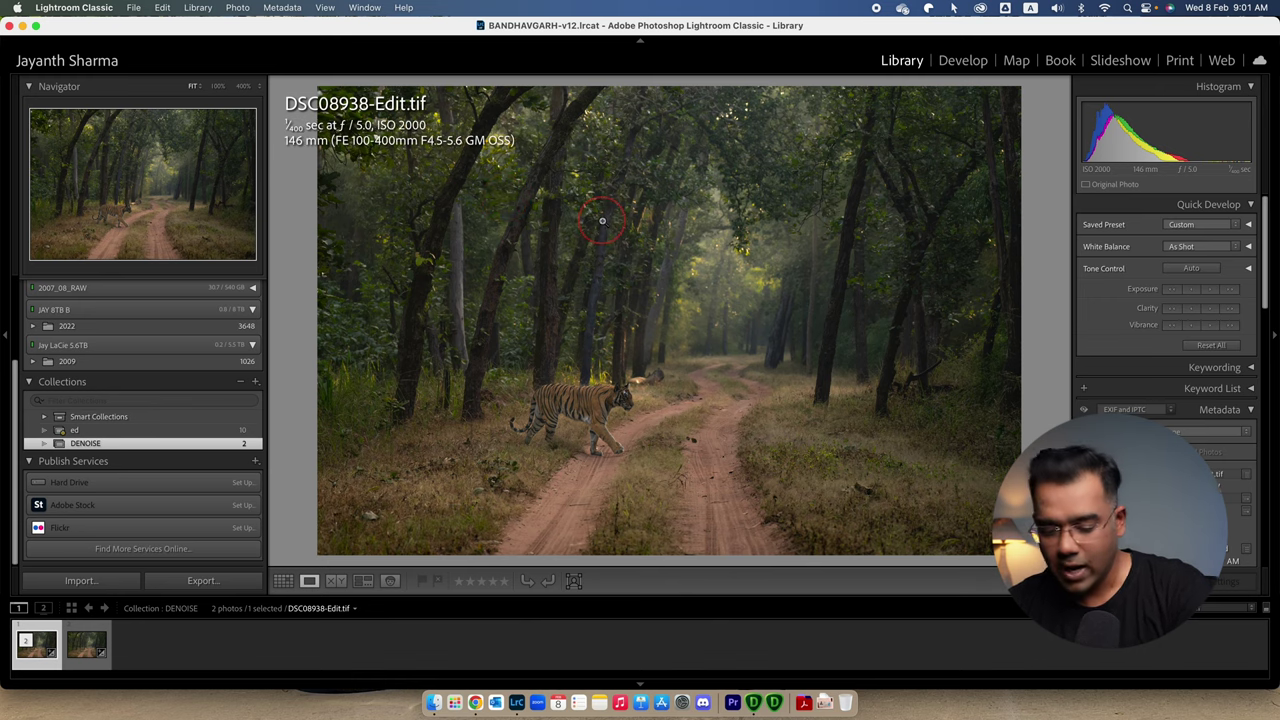
key("super+Tab")
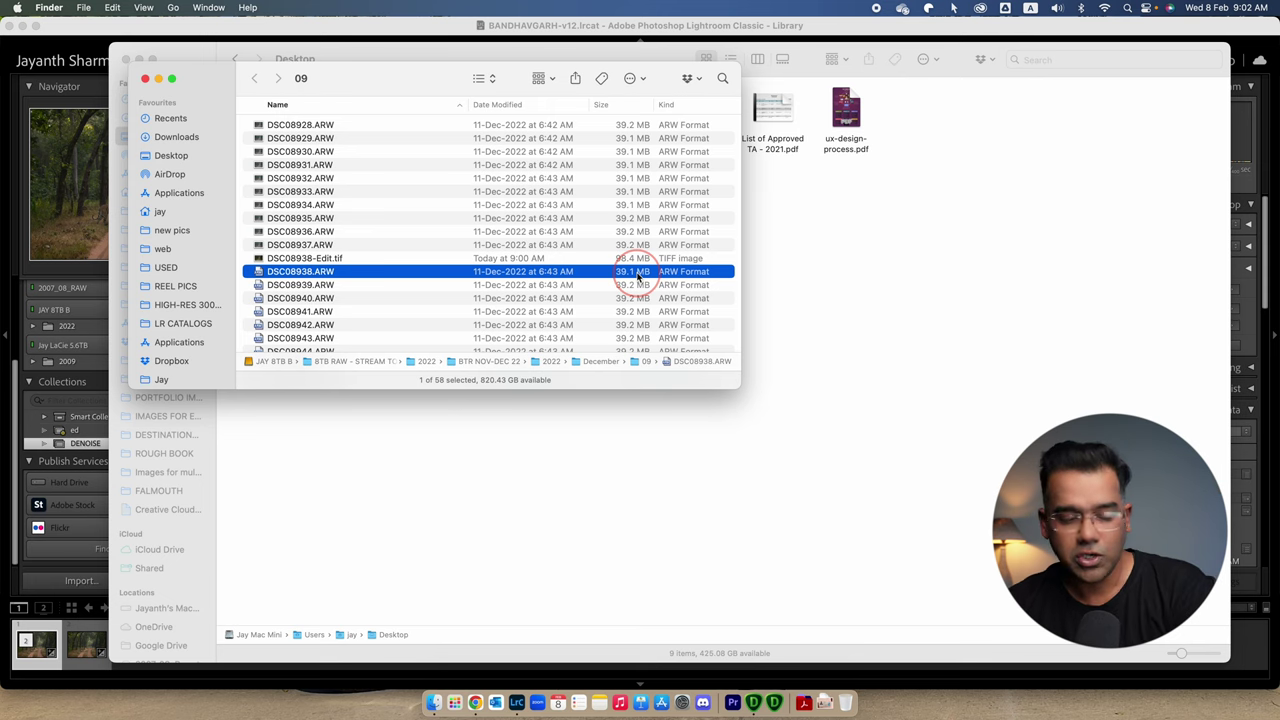
key("super+Tab")
Switch to the original DSC08938.ARW and send it to Topaz DeNoise AI.
key("n")
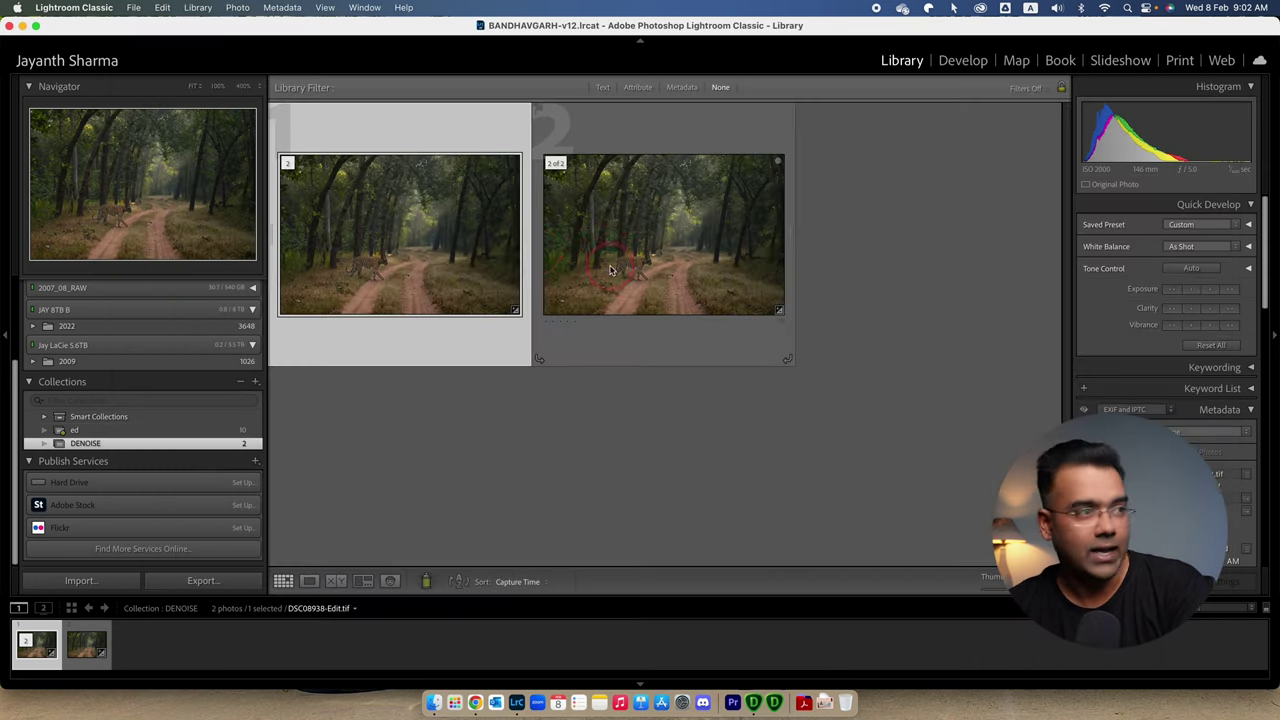
double_click(625, 242)
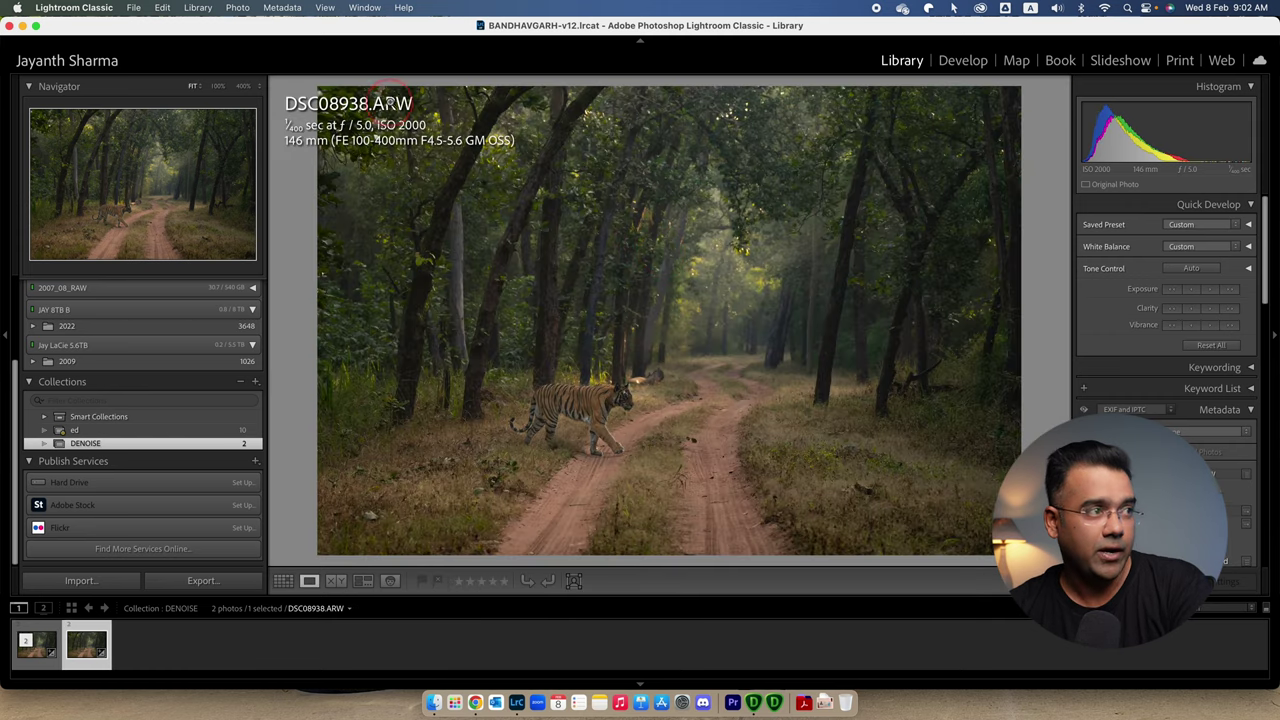
right_click(558, 284)
mouse_move(619, 312)
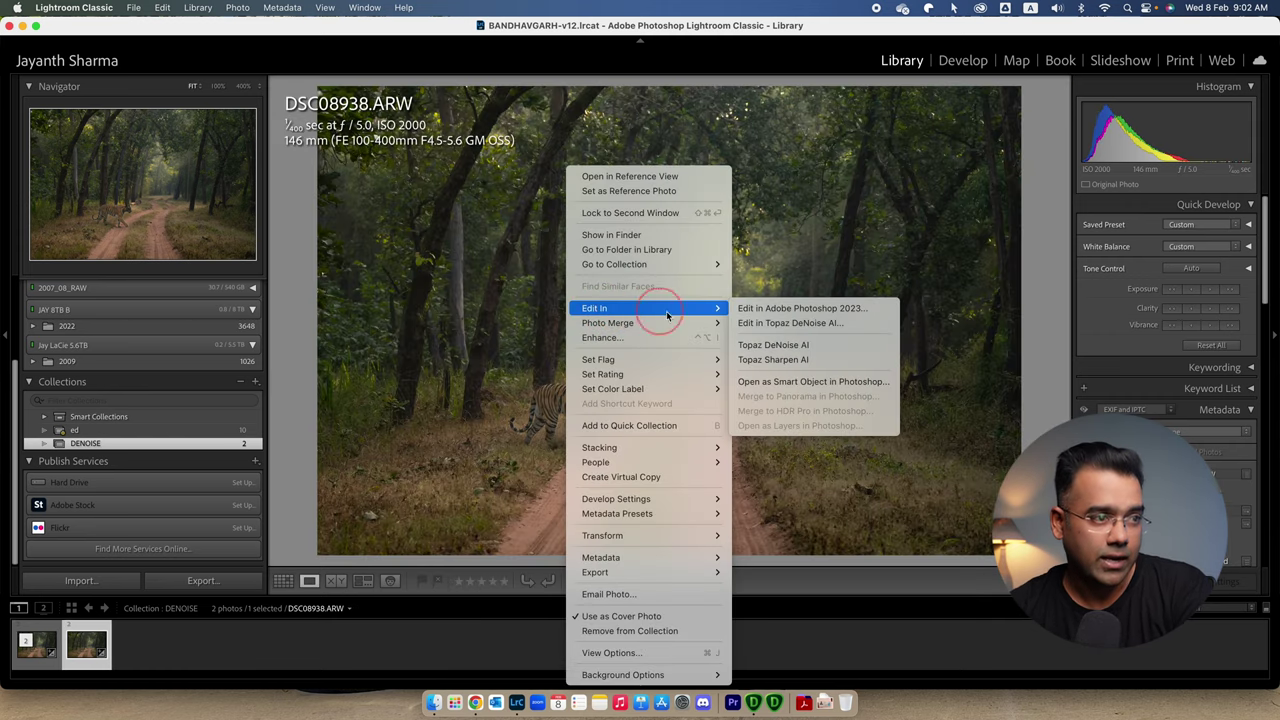
left_click(784, 352)
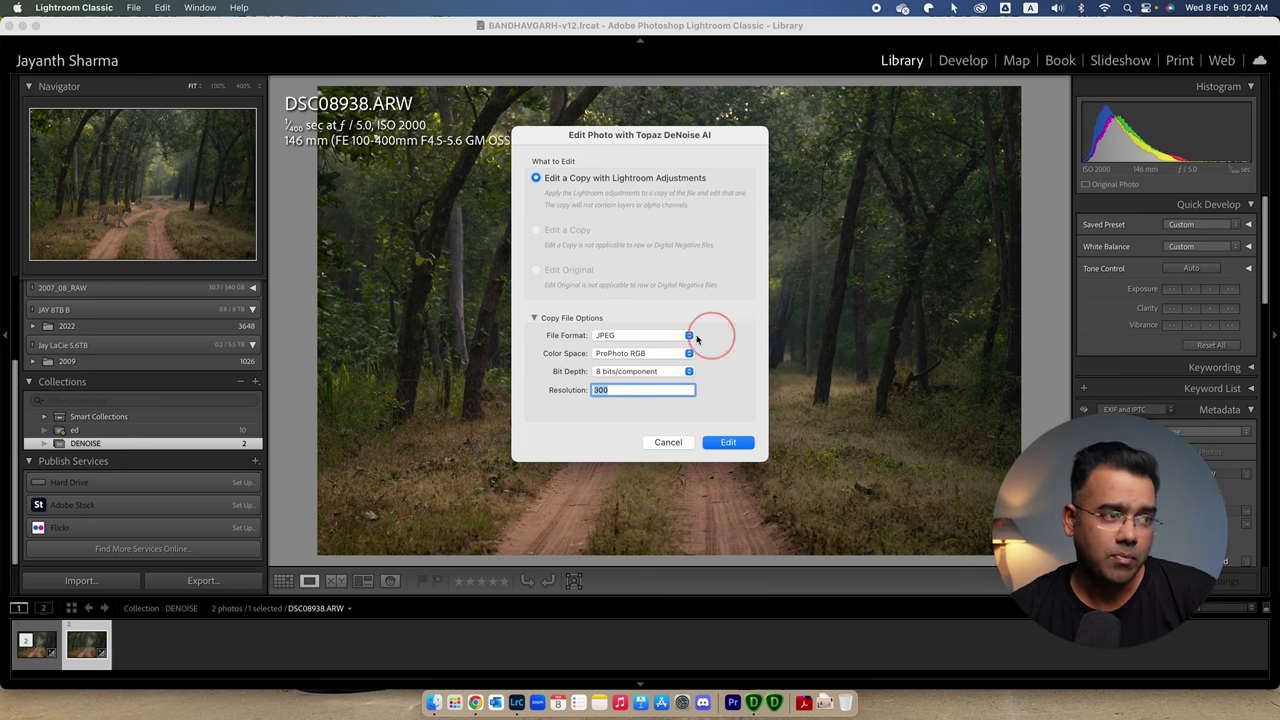
Edit a JPEG copy in sRGB, 8 bits, resolution 300, in DeNoise AI.
left_click(634, 337)
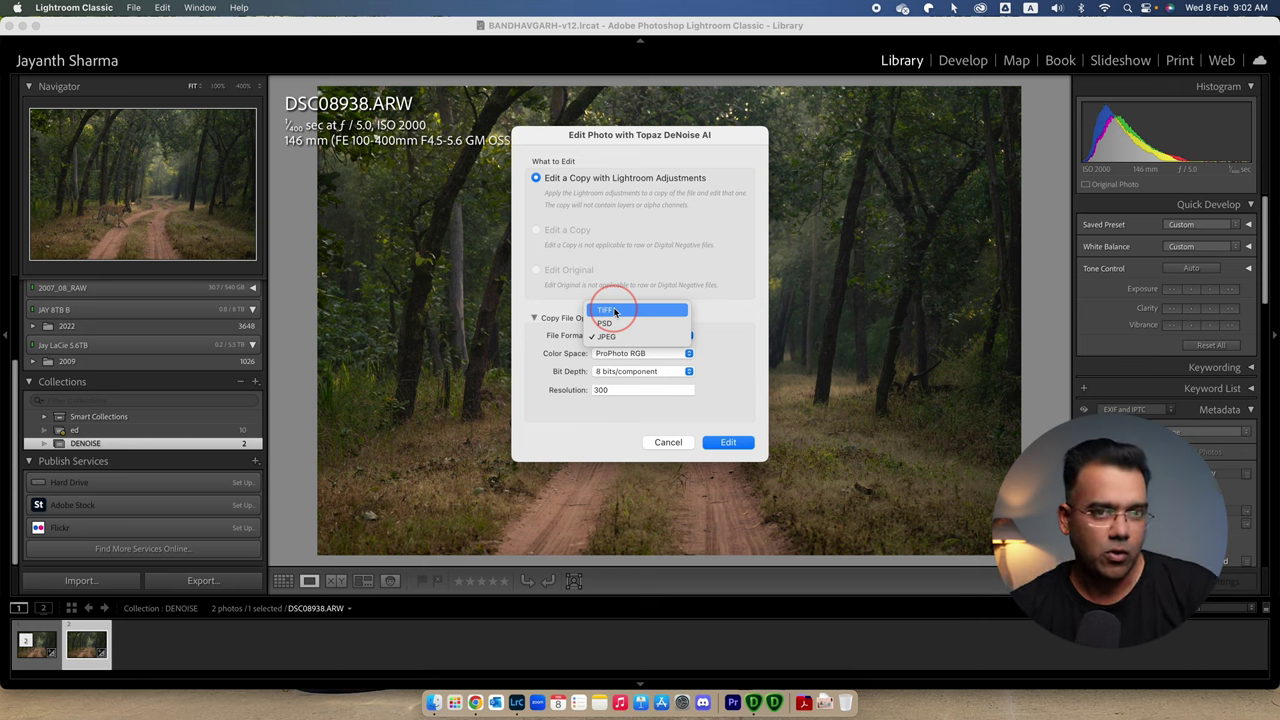
left_click(610, 336)
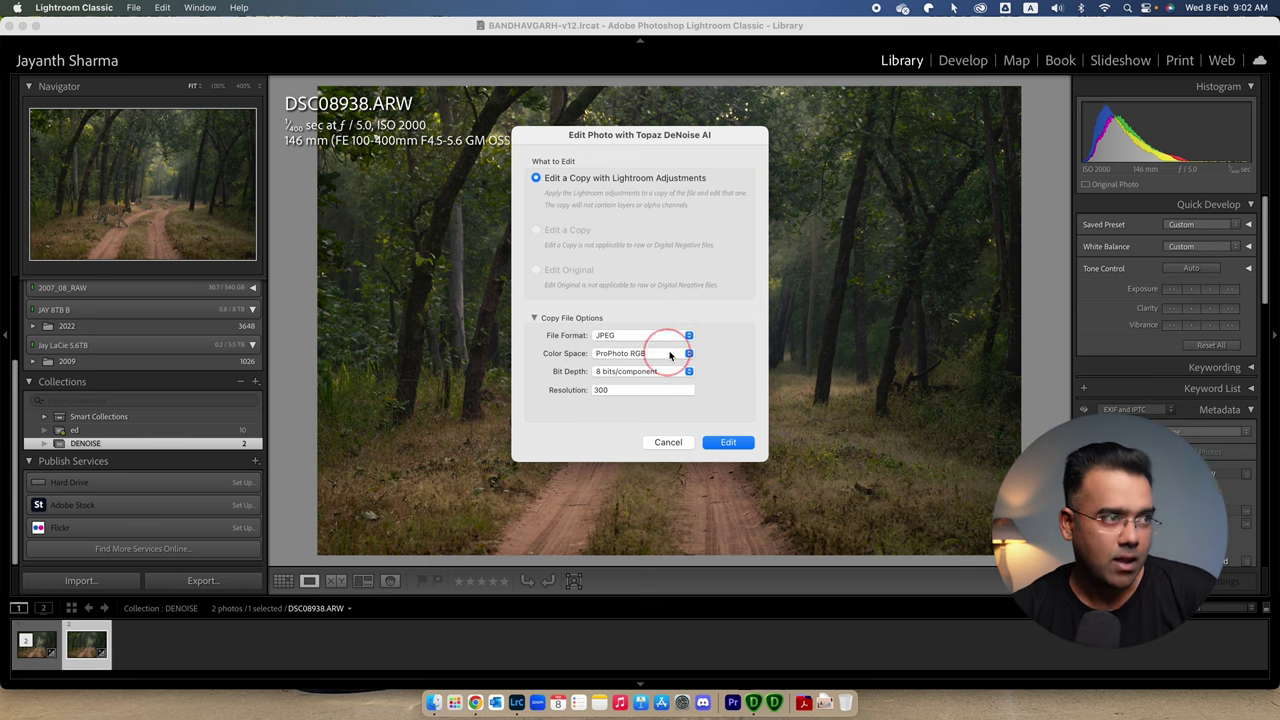
left_click(622, 353)
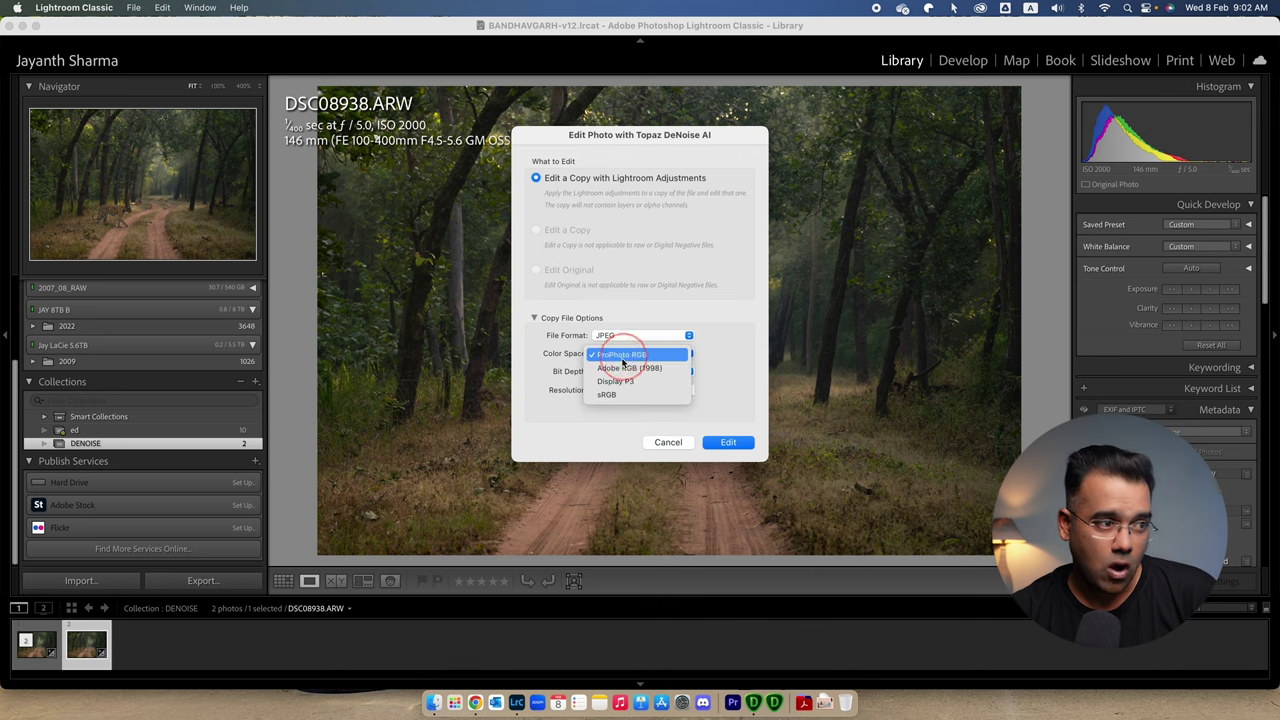
left_click(650, 395)
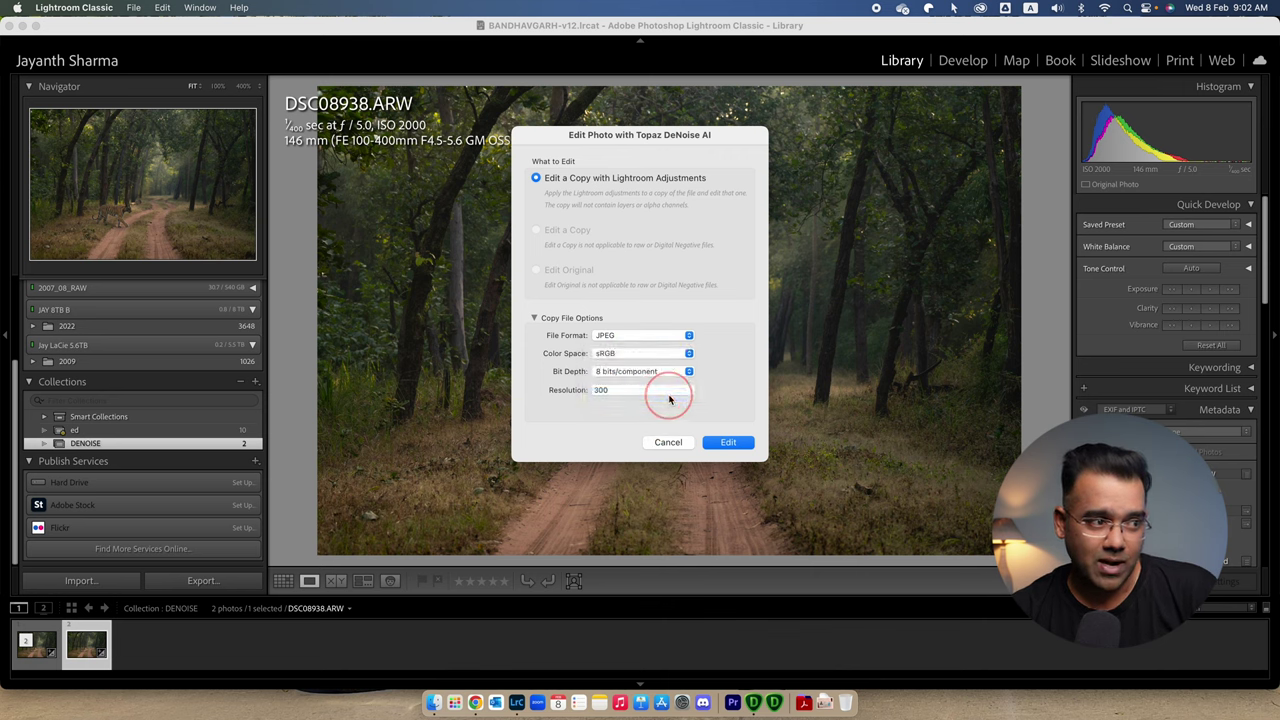
double_click(605, 390)
left_click(733, 443)
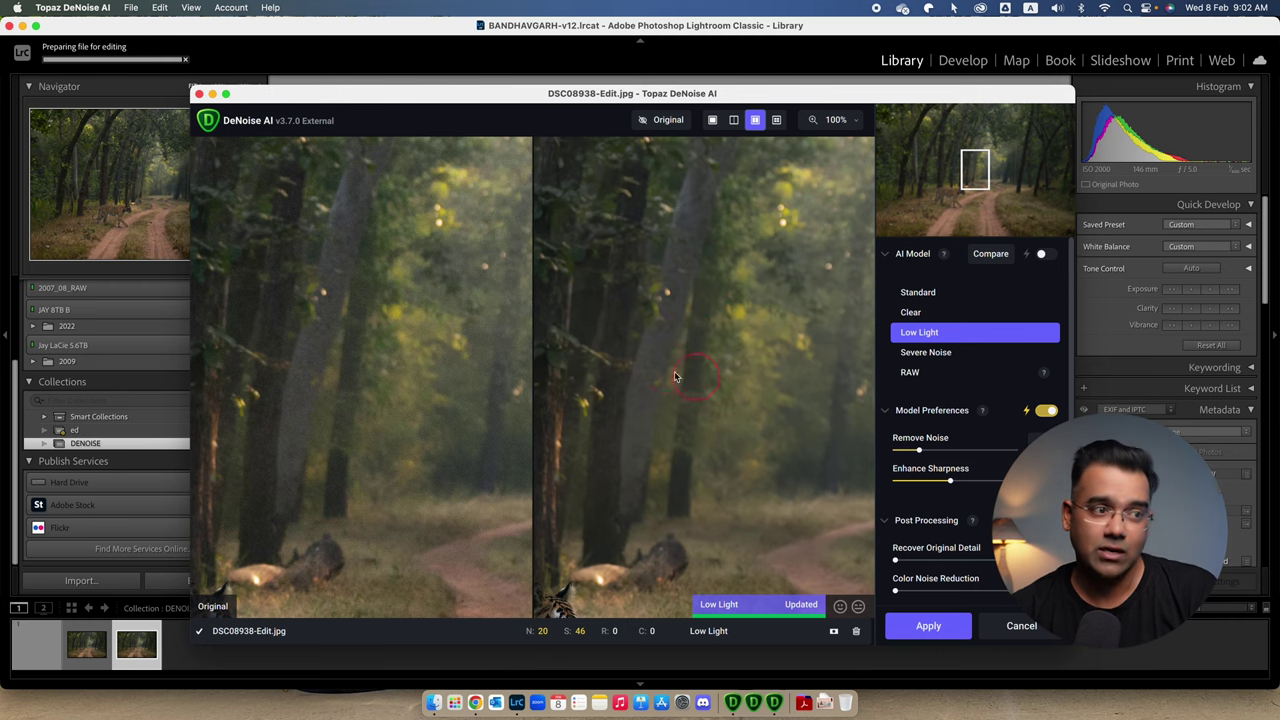
Apply the Low Light model and save the result back to Lightroom as DSC08938-Edit.jpg.
left_click(926, 624)
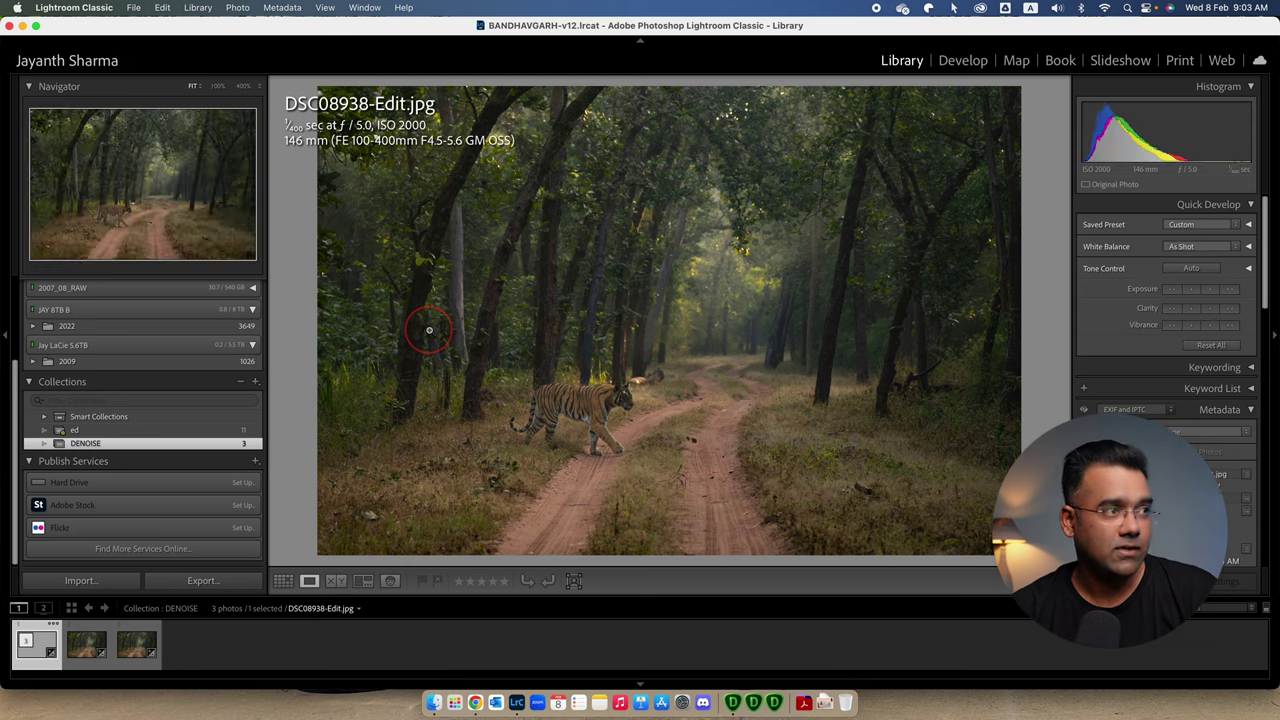
left_click(692, 330)
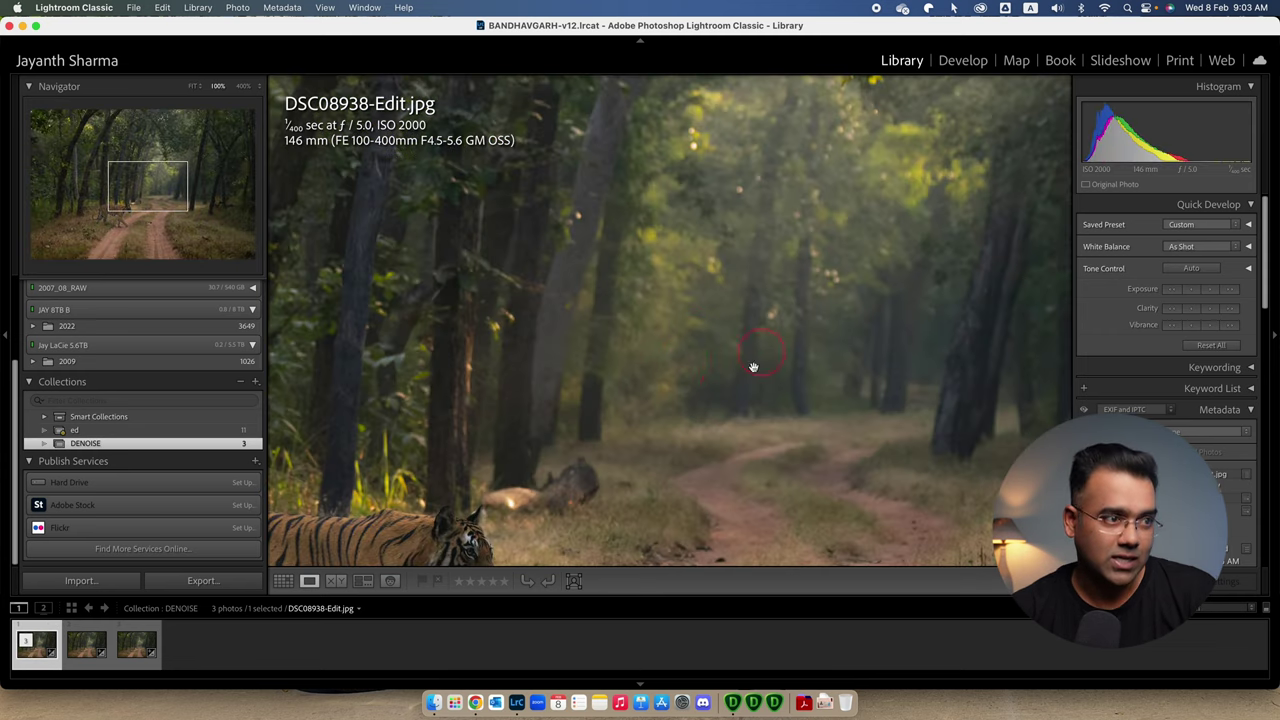
key("g")
left_click(763, 414)
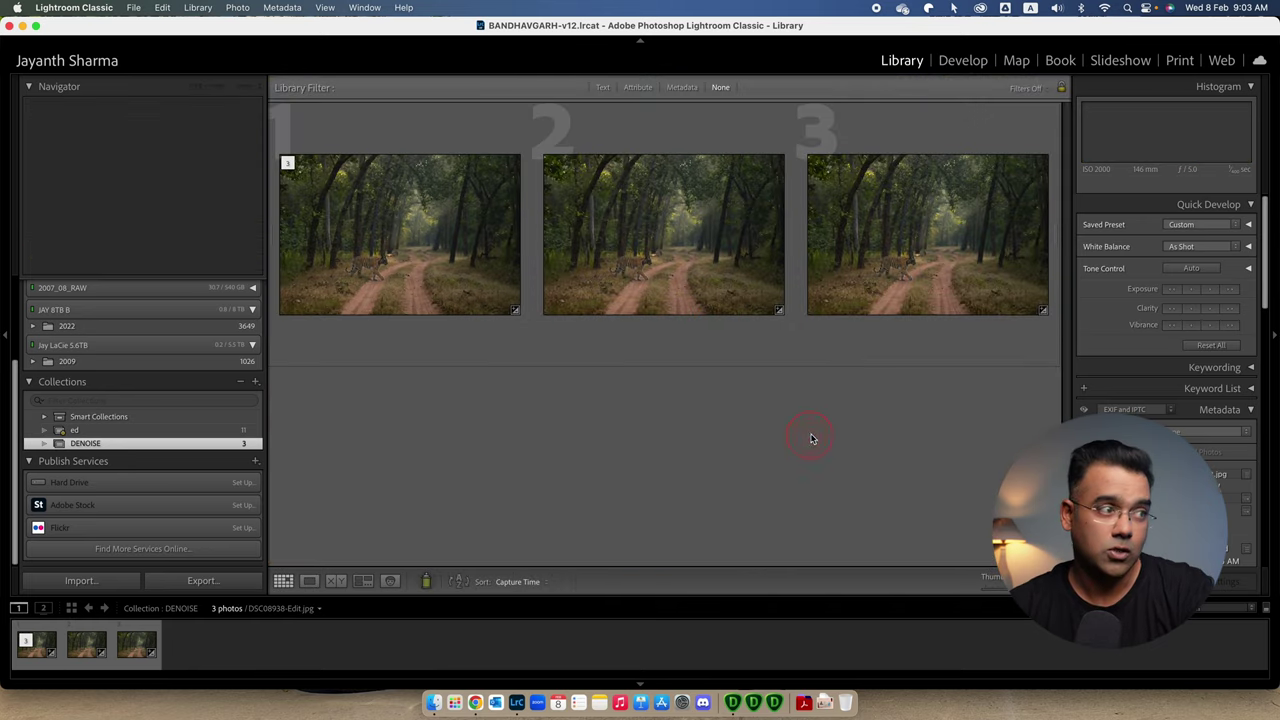
double_click(440, 232)
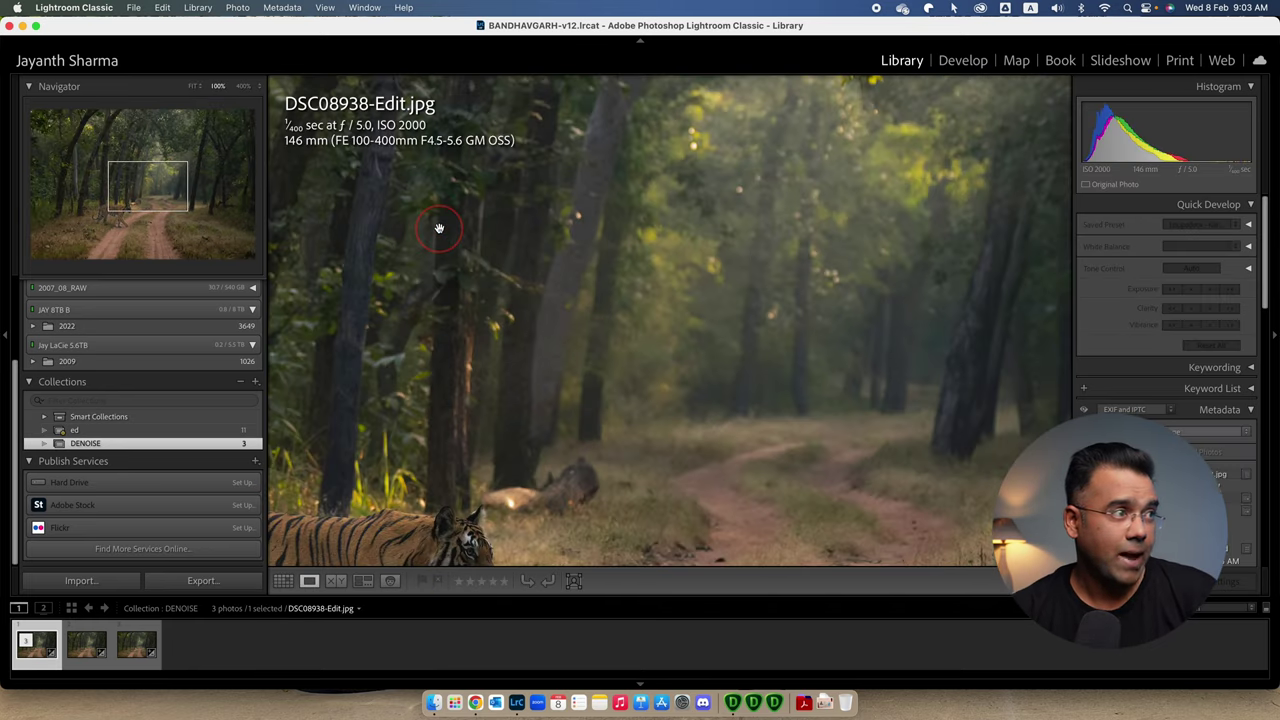
key("Right")
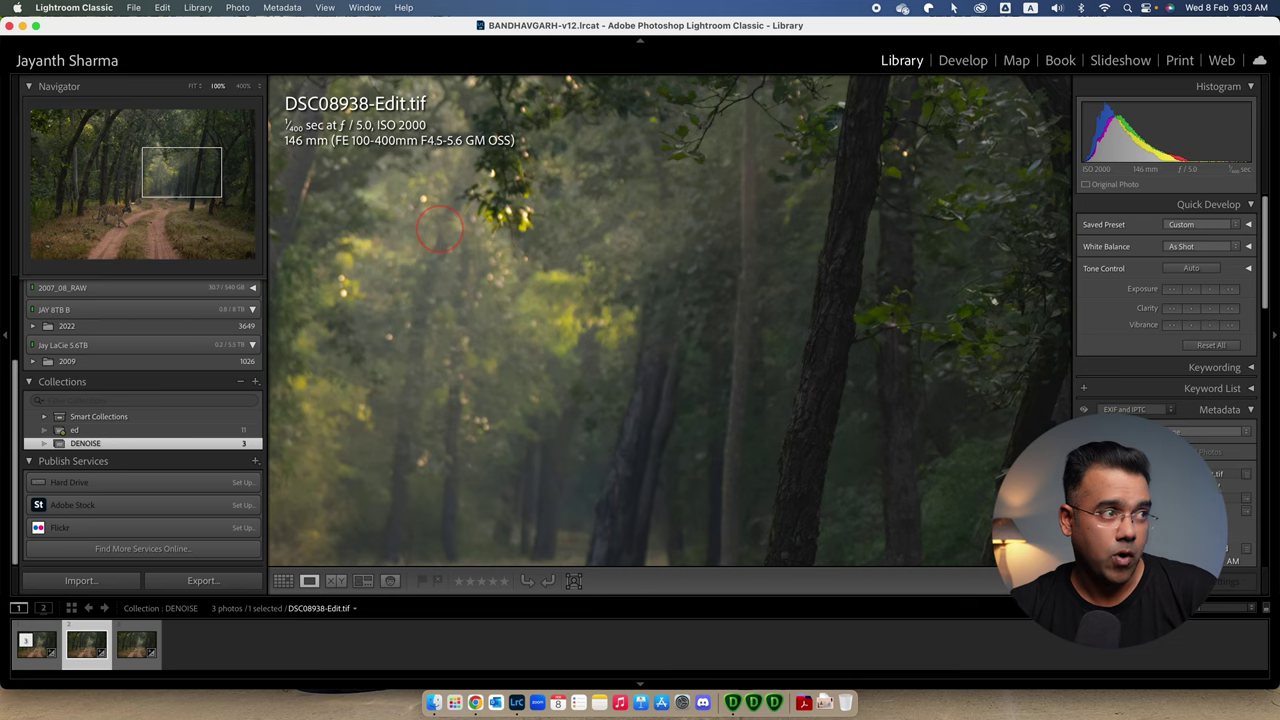
key("Right")
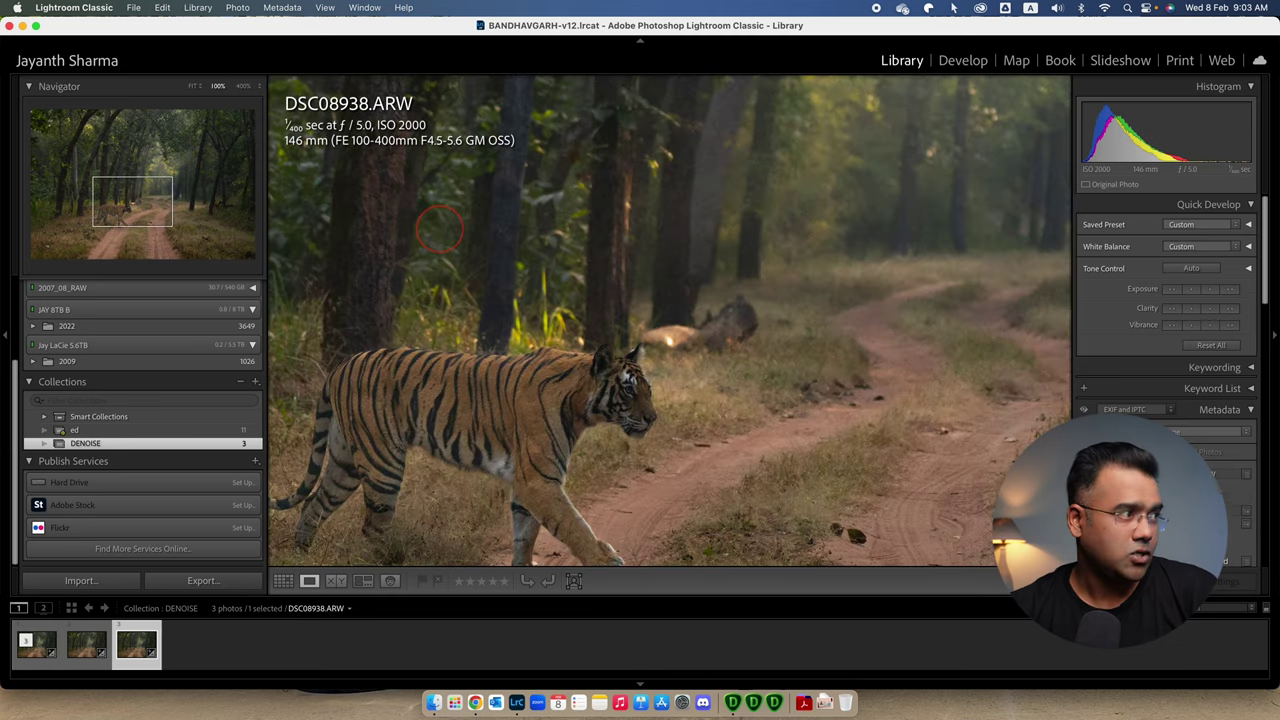
left_click_drag(147, 212, 155, 197)
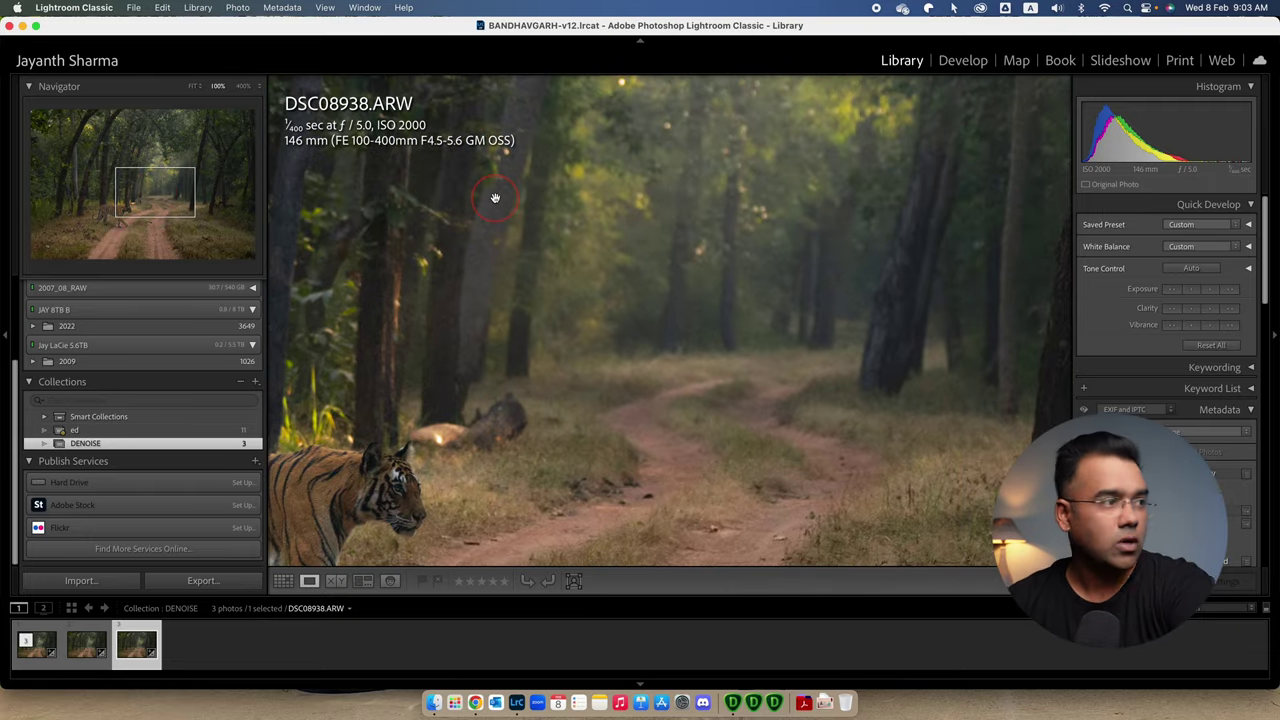
key("Left")
left_click_drag(195, 170, 112, 224)
key("Left")
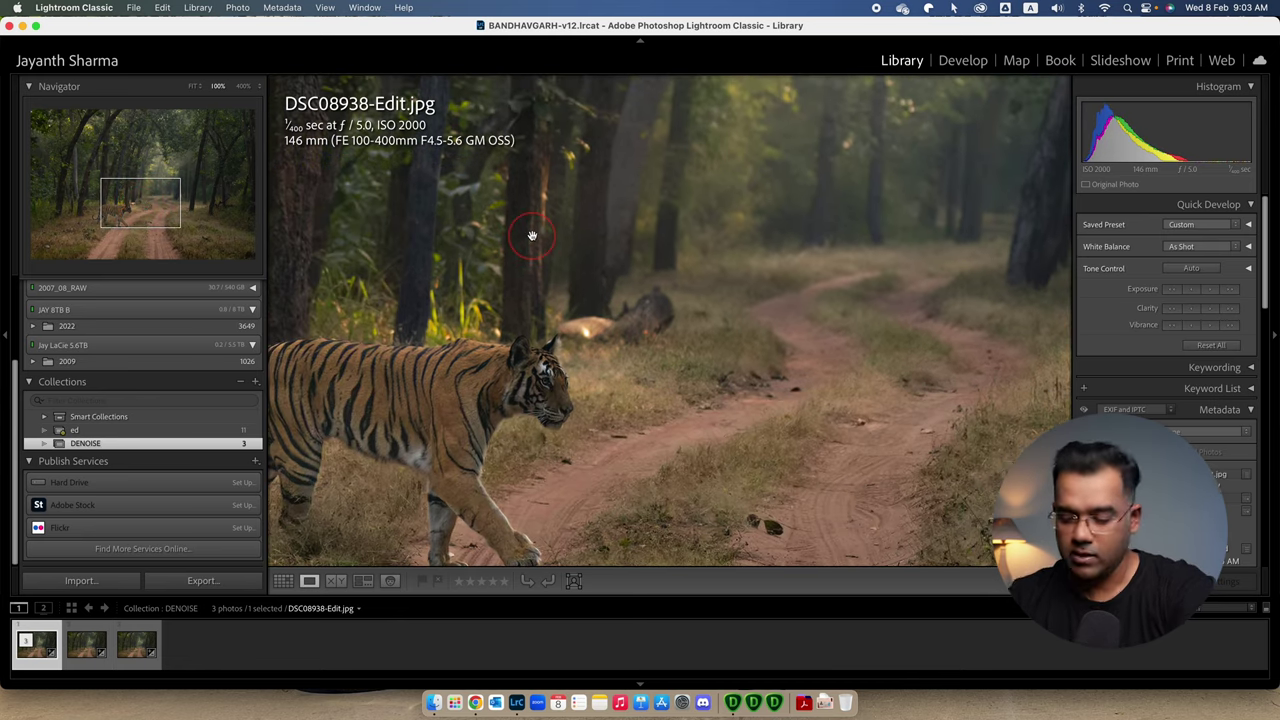
key("Right")
key("Right")
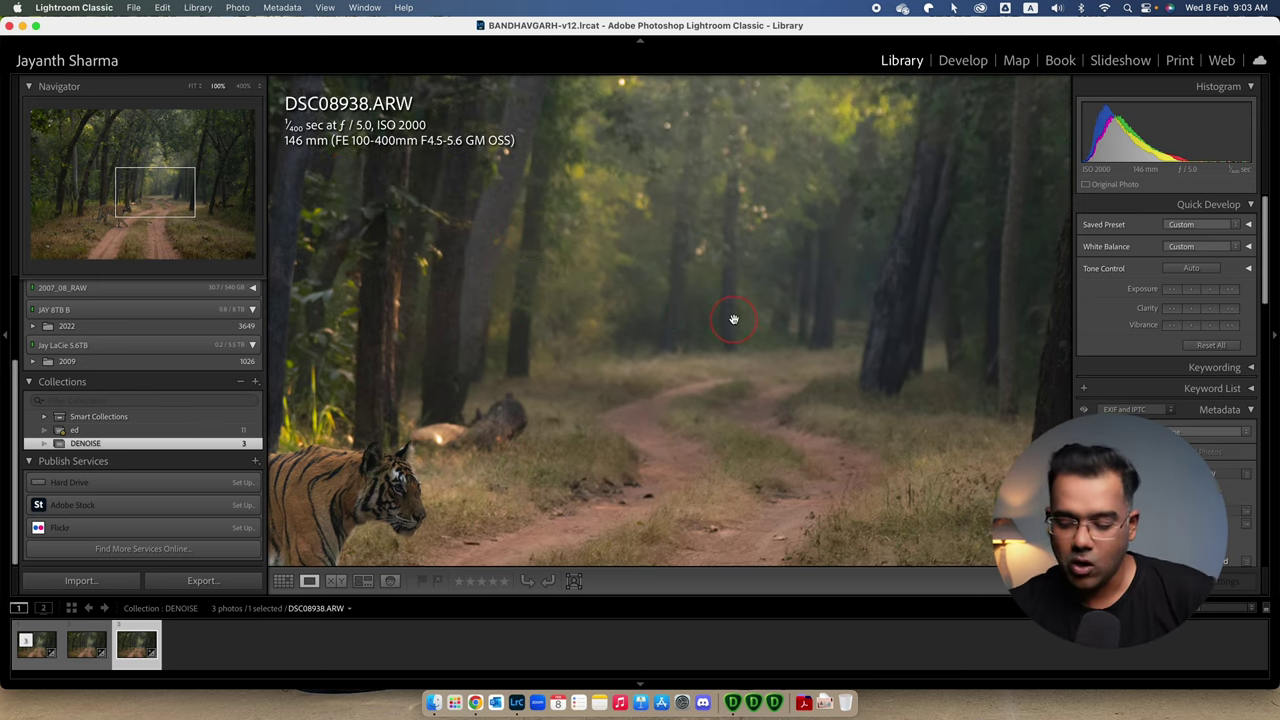
key("Left")
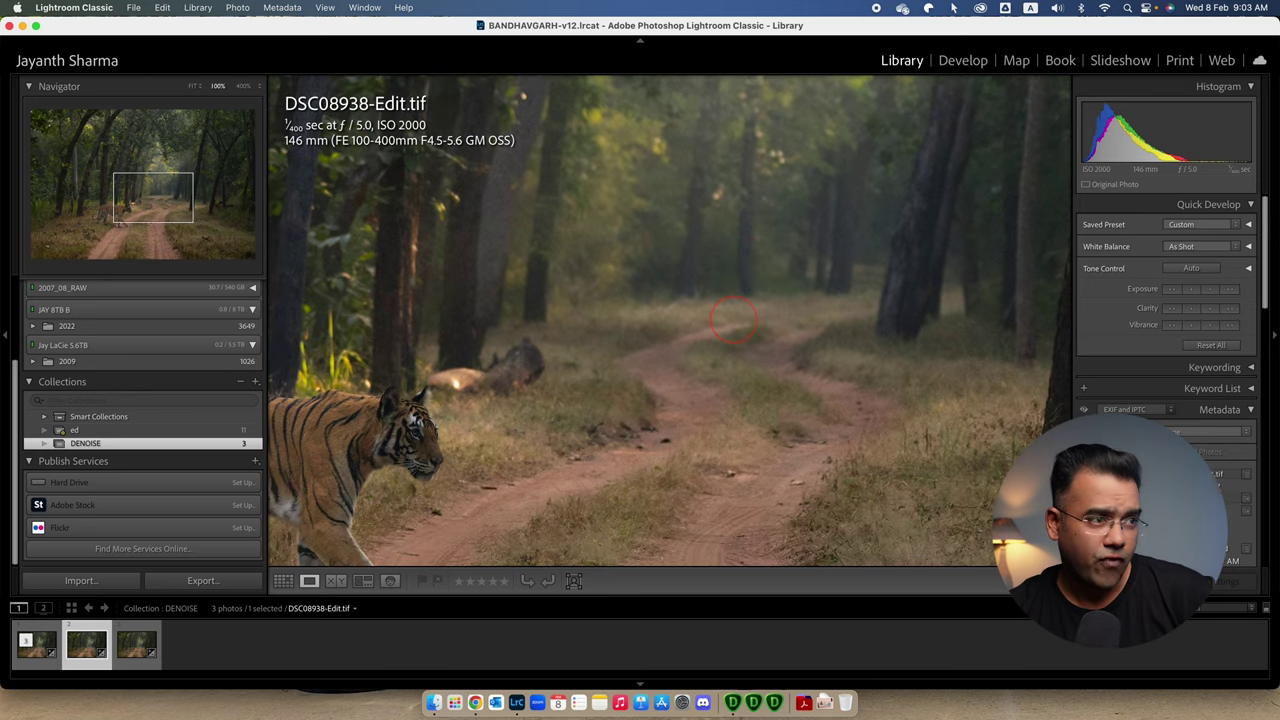
key("Left")
left_click_drag(733, 318, 704, 306)
key("Right")
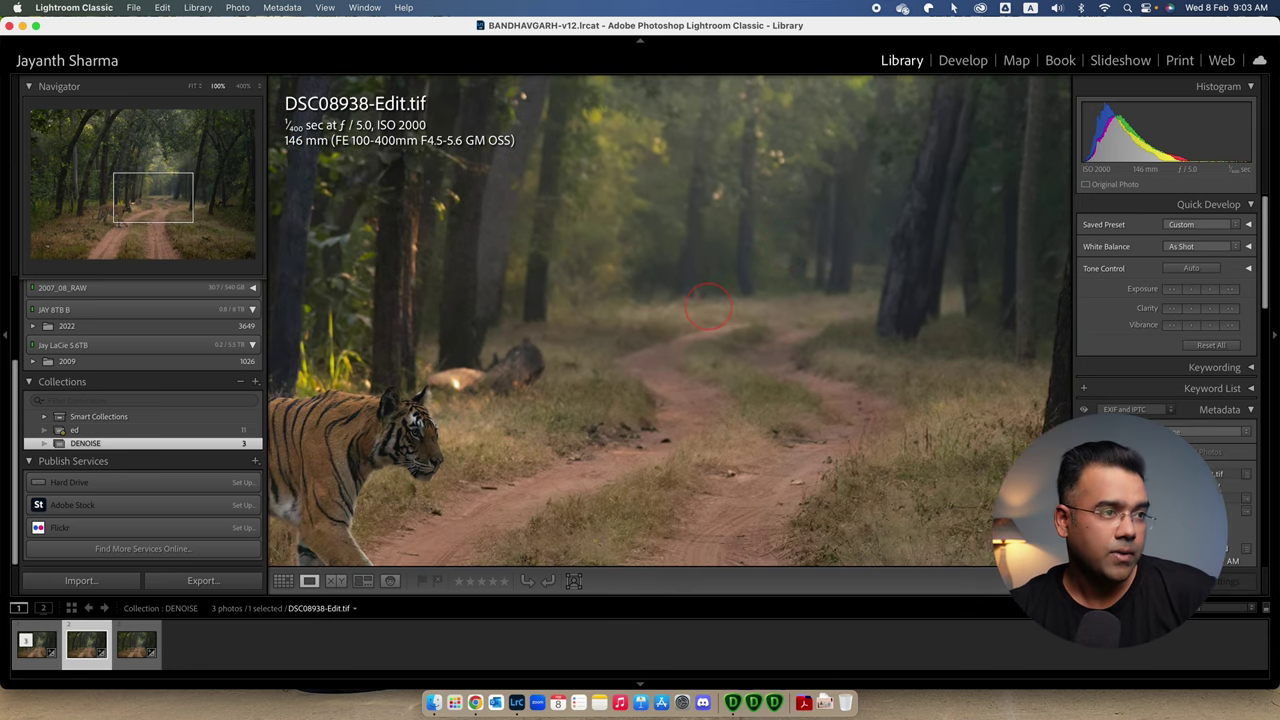
key("Right")
key("Left")
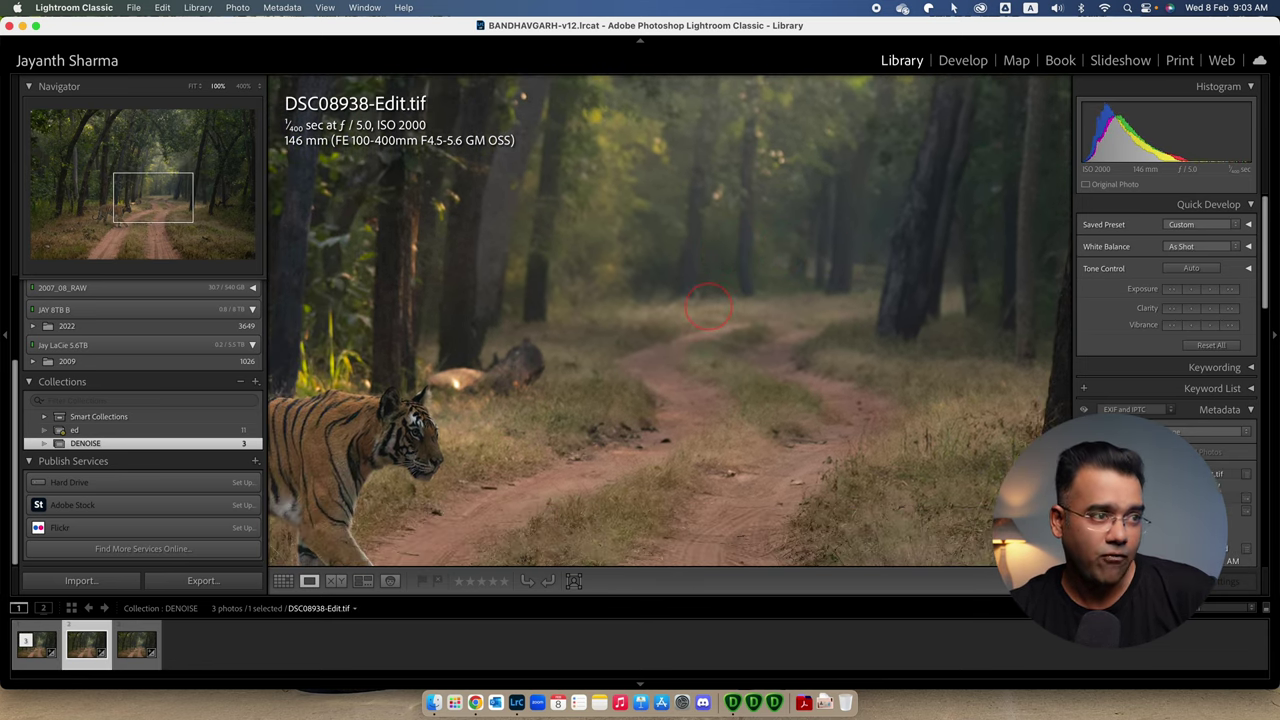
key("Left")
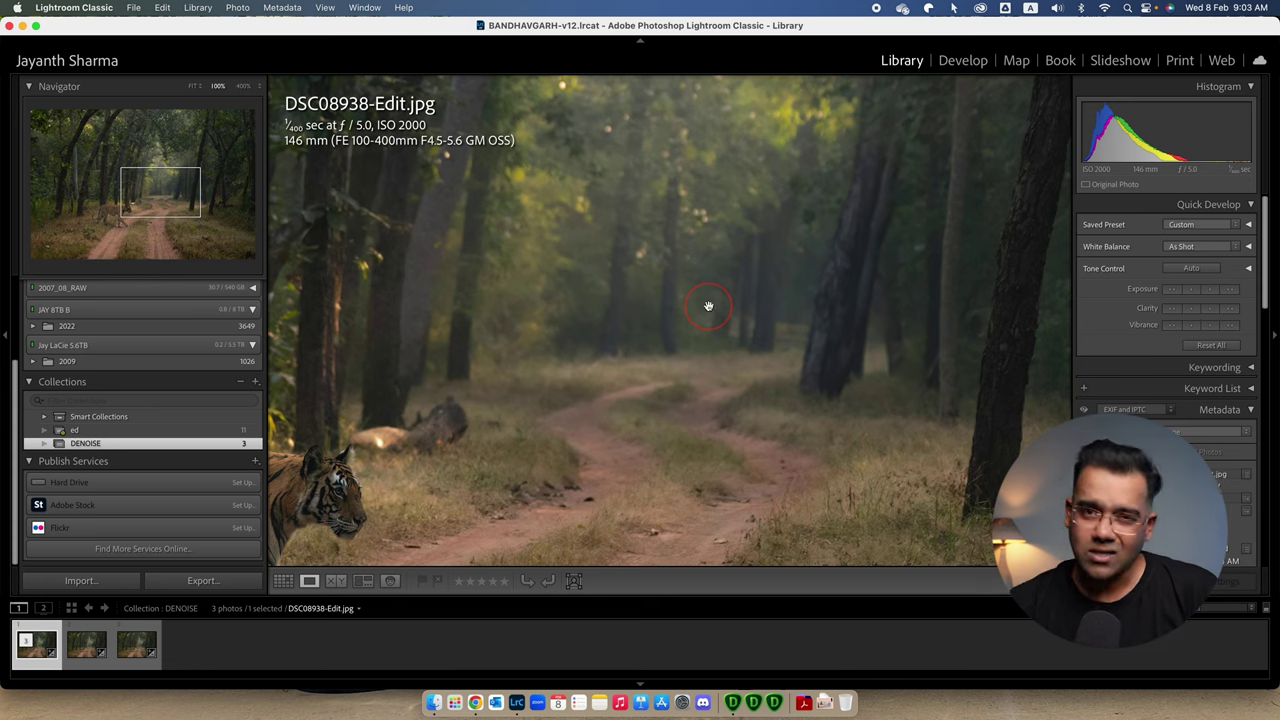
left_click_drag(676, 318, 754, 272)
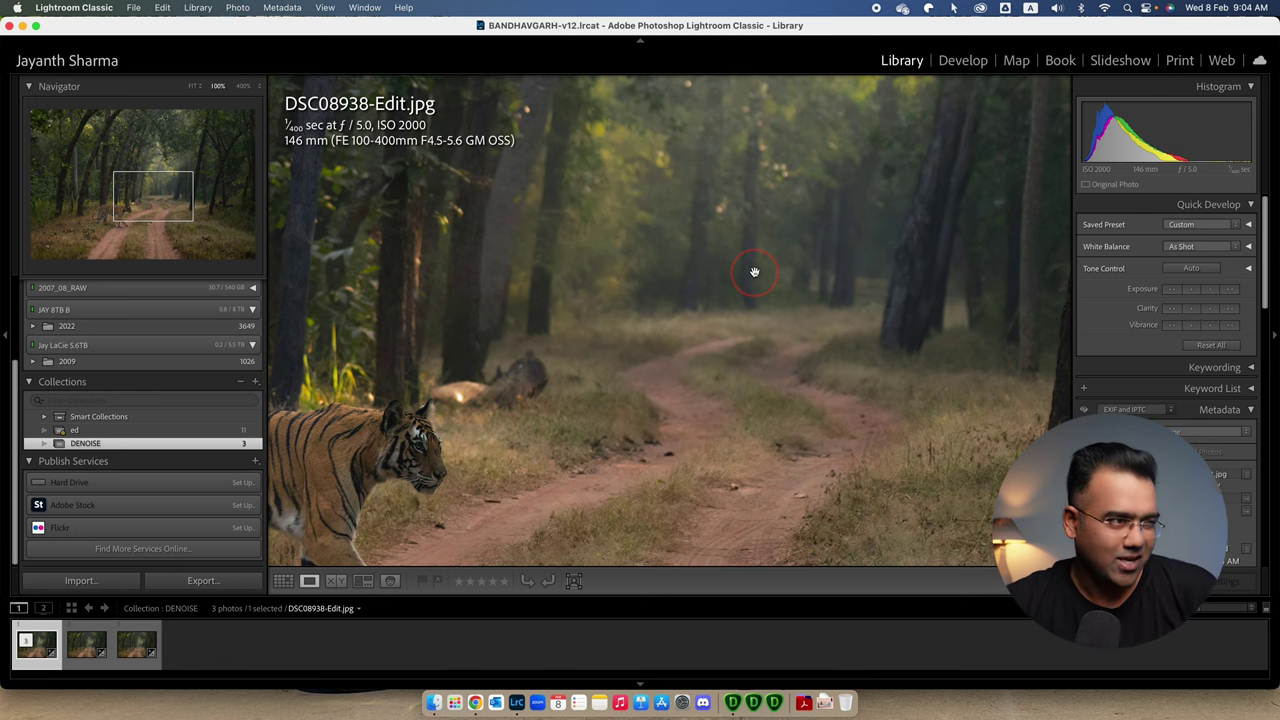
key("Right")
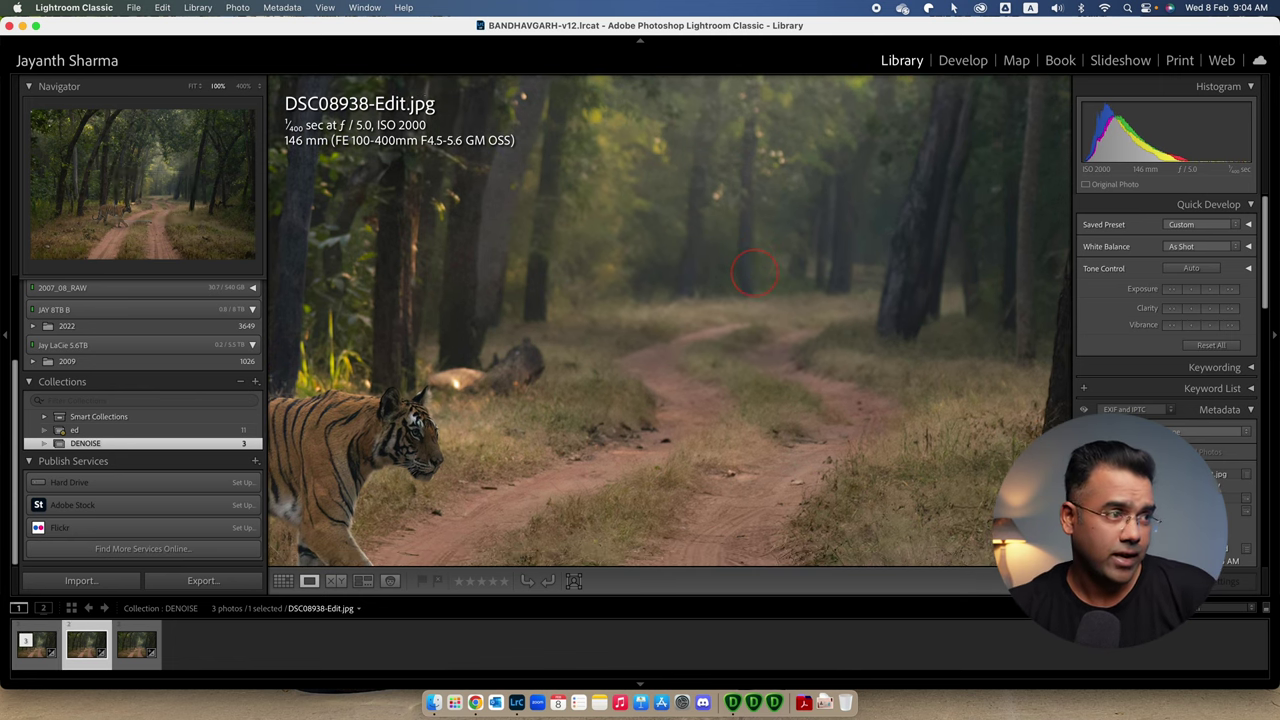
key("Left")
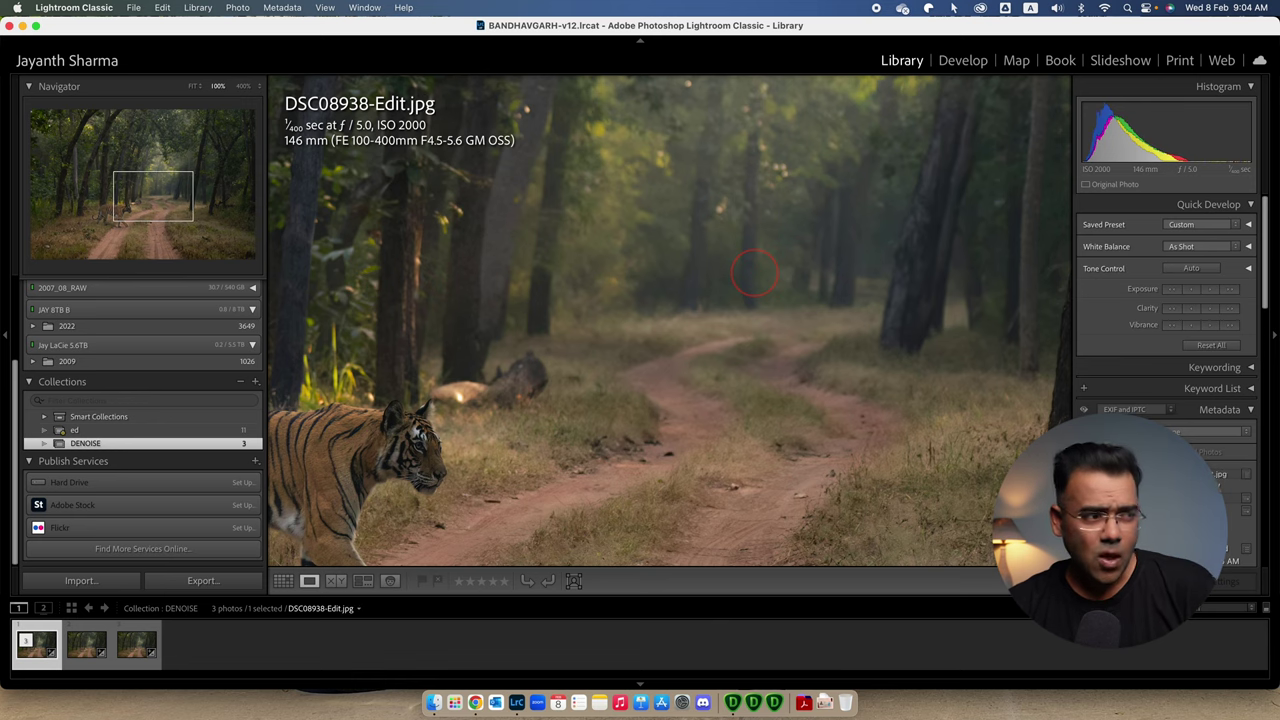
Reveal the denoised JPEG in Finder and compare its 8.9 MB size with the 98.4 MB TIFF and 39.1 MB RAW.
left_click(754, 272)
right_click(702, 283)
left_click(749, 238)
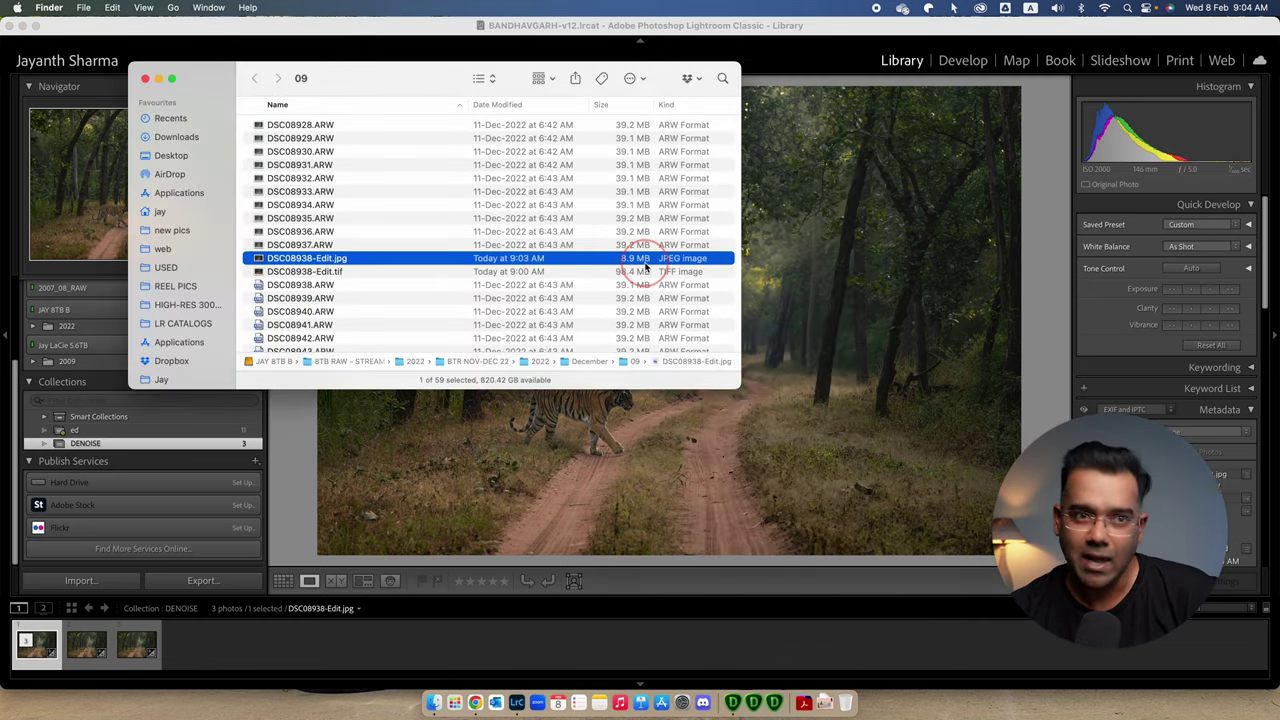
left_click(628, 284)
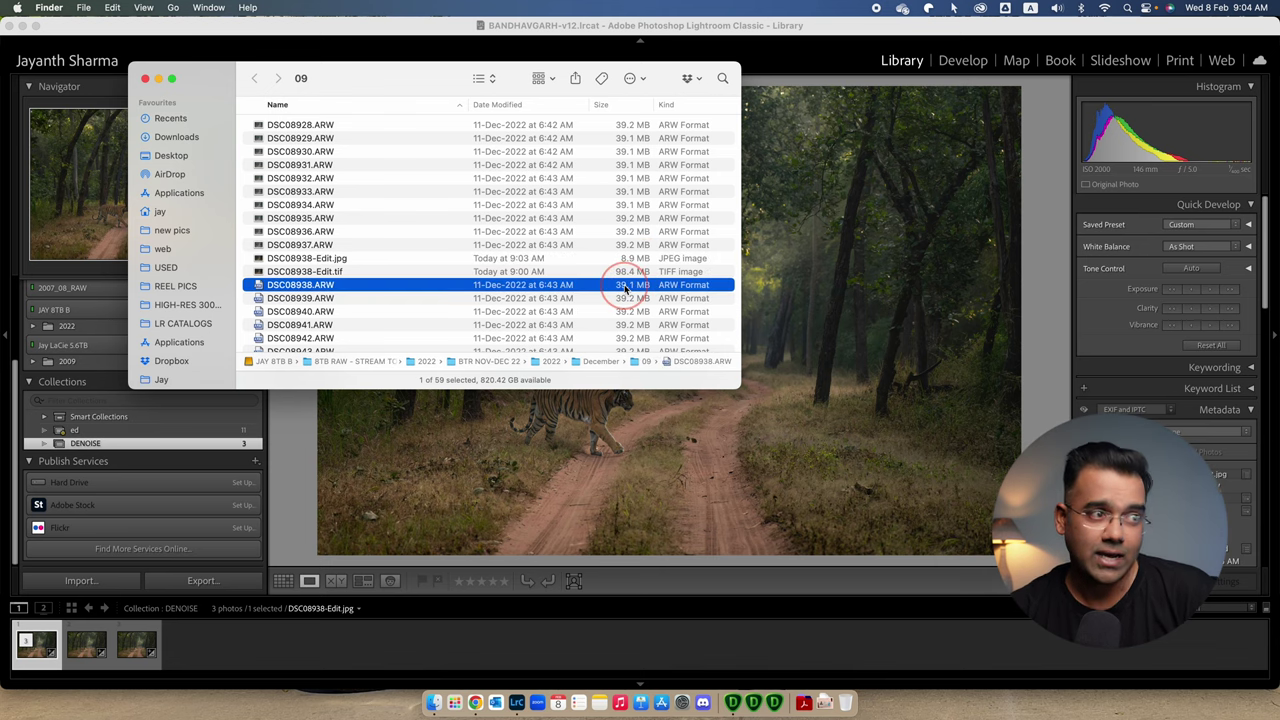
left_click(624, 272)
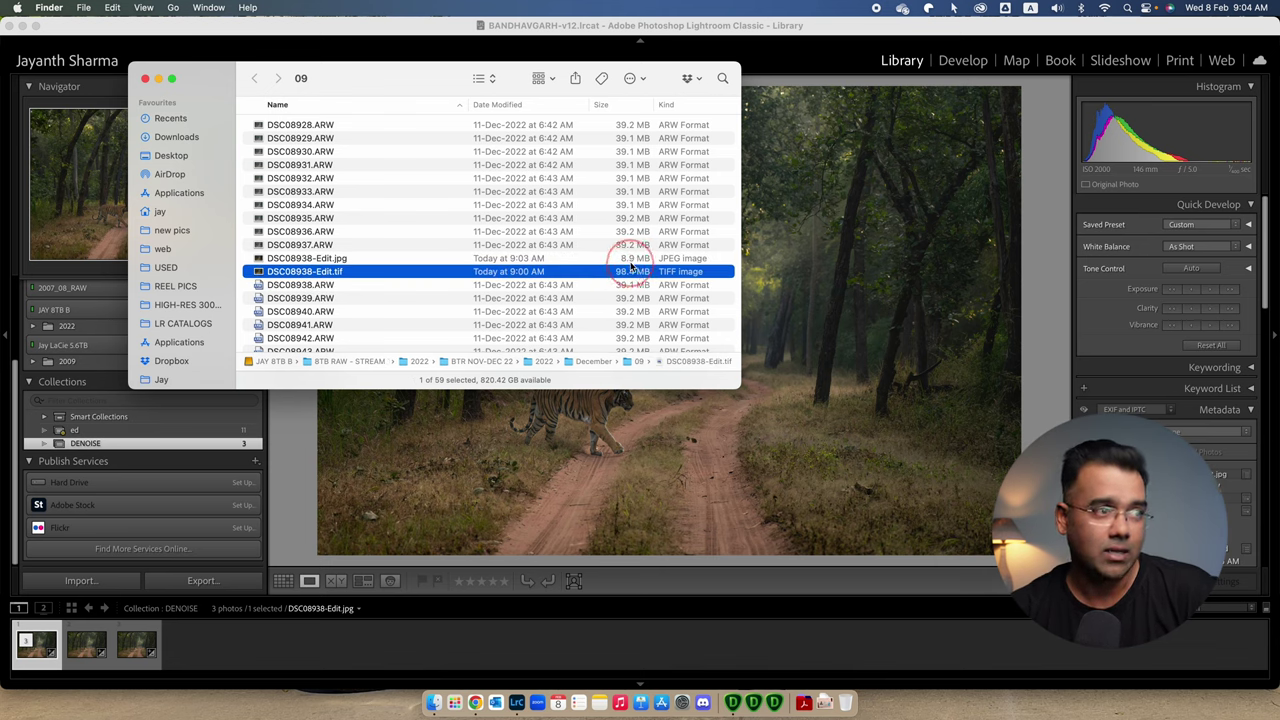
left_click(630, 259)
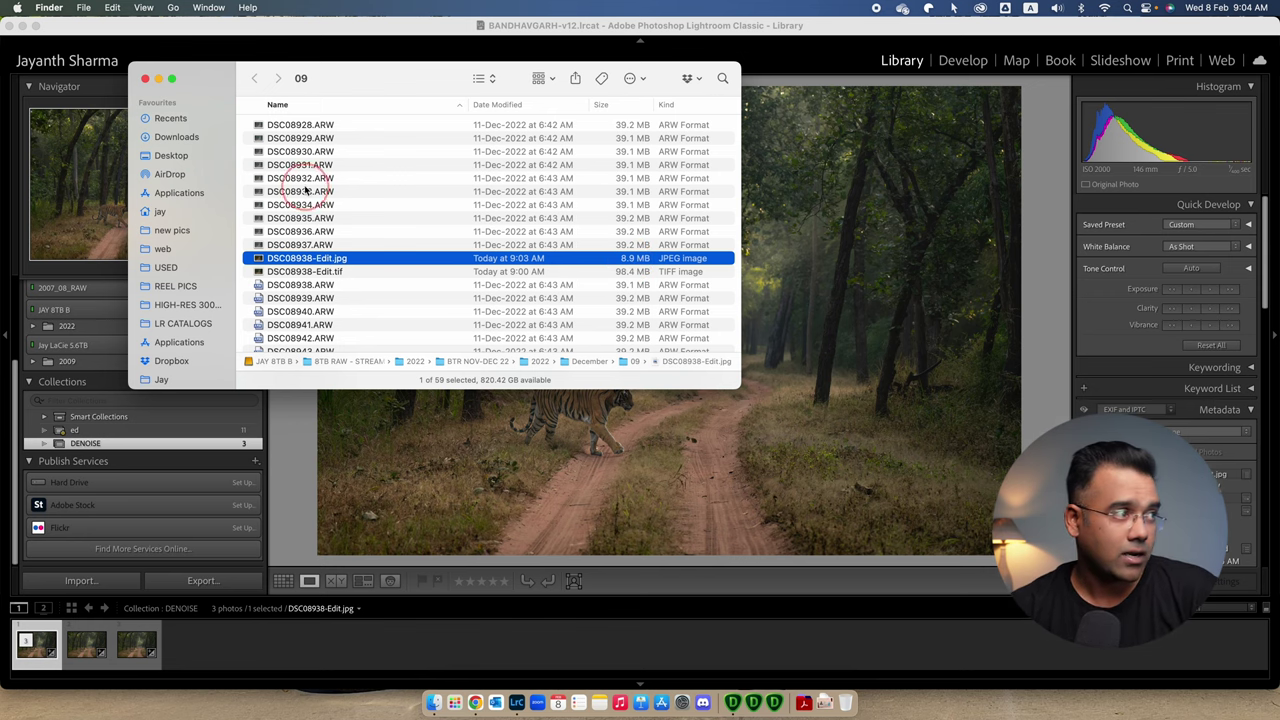
Check file info for the Desktop's _DSC1360.jpg and _DSC1360-DeNoiseAI-standard.jpg, then return to Lightroom.
left_click(171, 155)
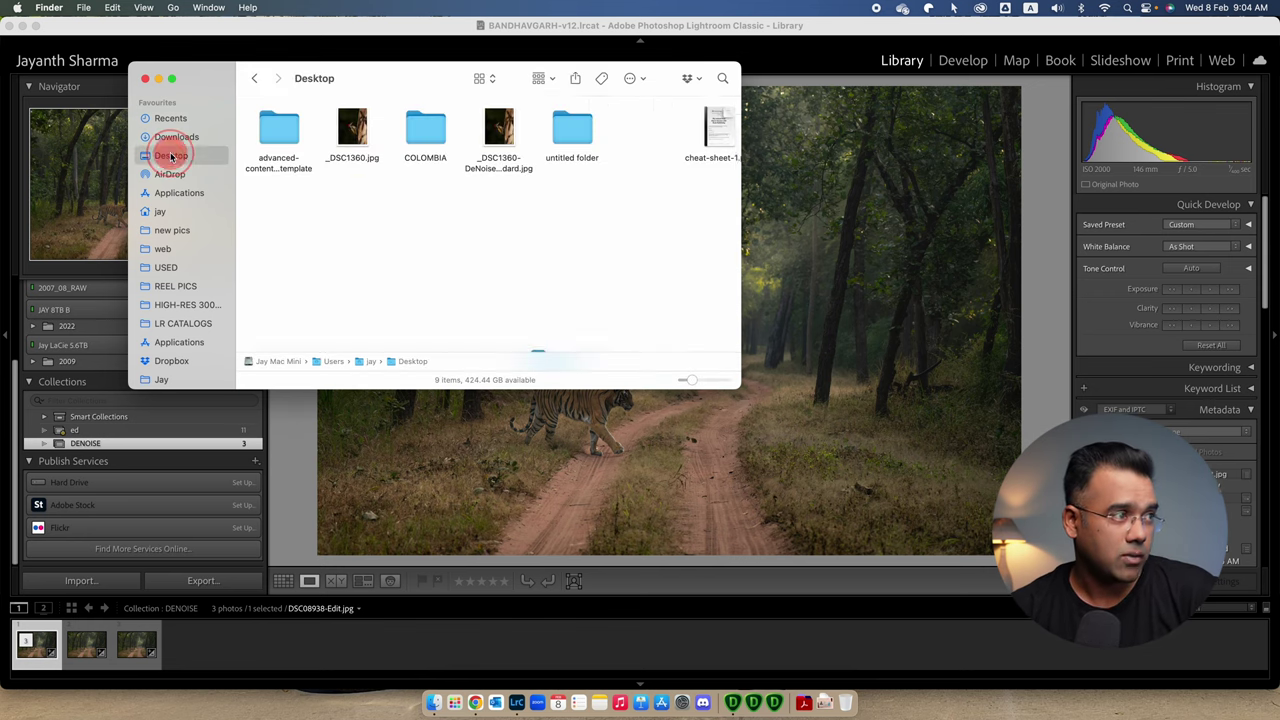
left_click(350, 133)
right_click(352, 135)
left_click(380, 201)
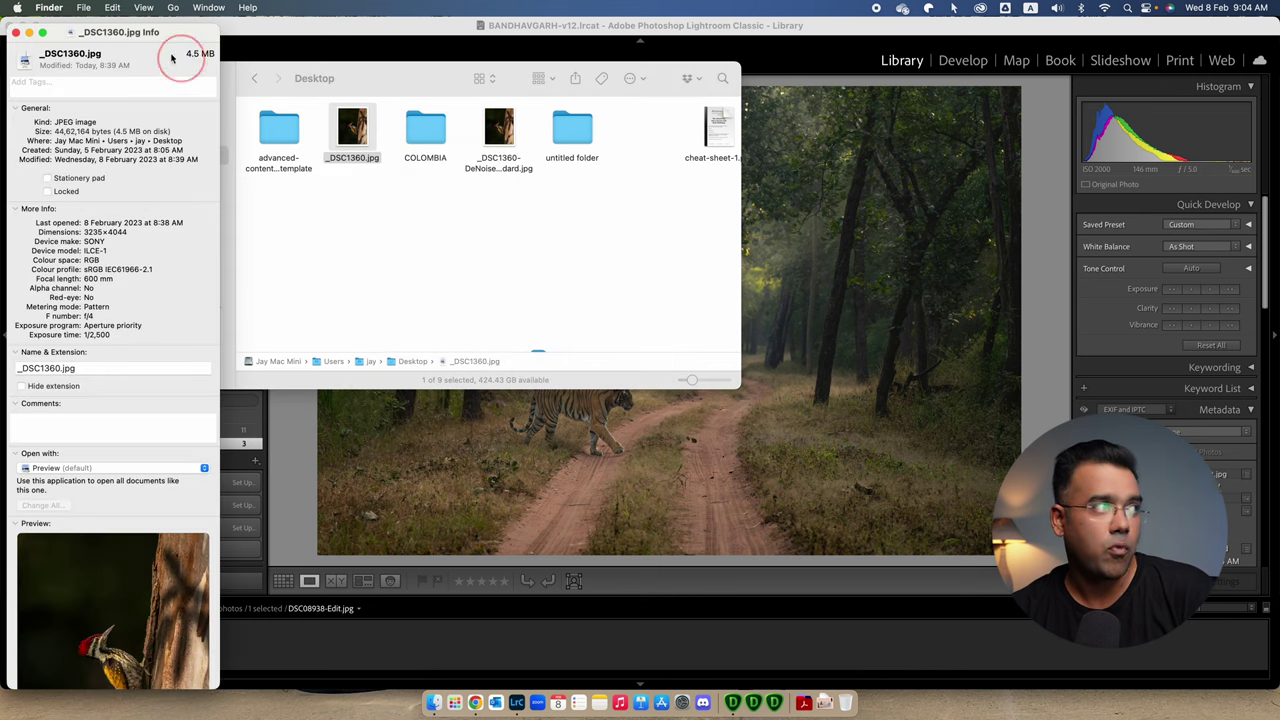
left_click(15, 32)
left_click(499, 130)
right_click(502, 144)
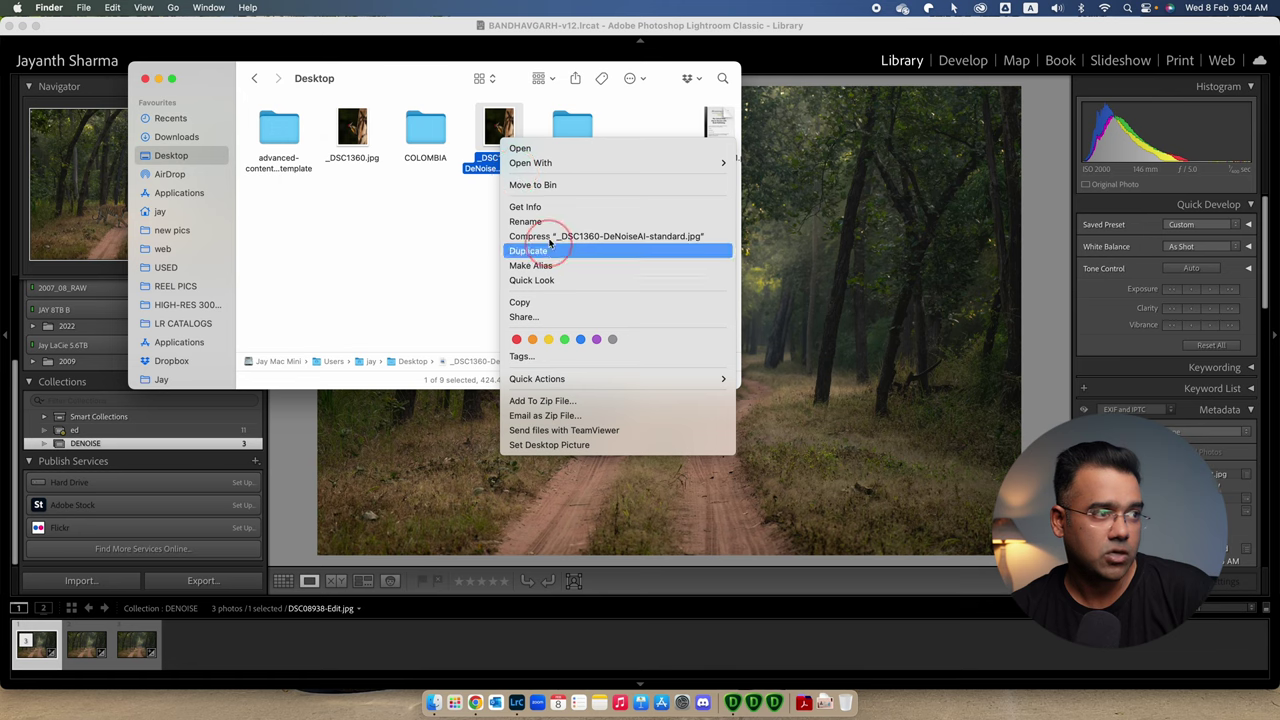
left_click(530, 206)
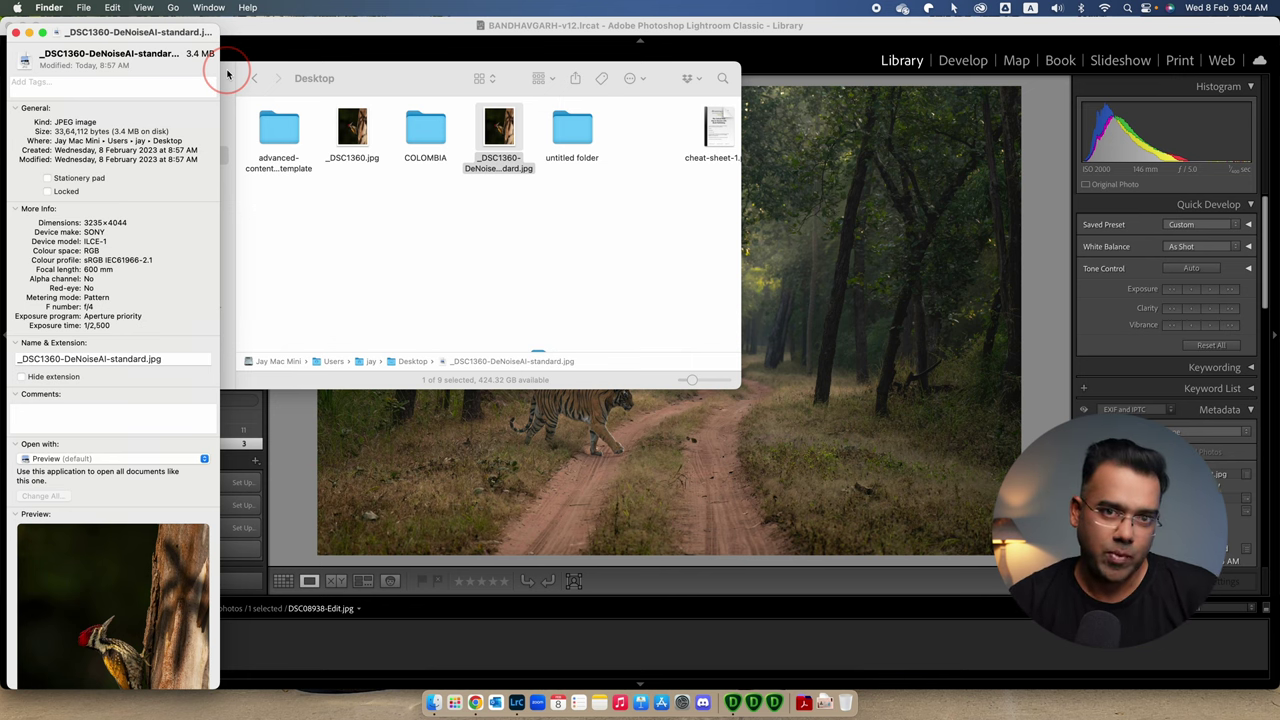
left_click(610, 25)
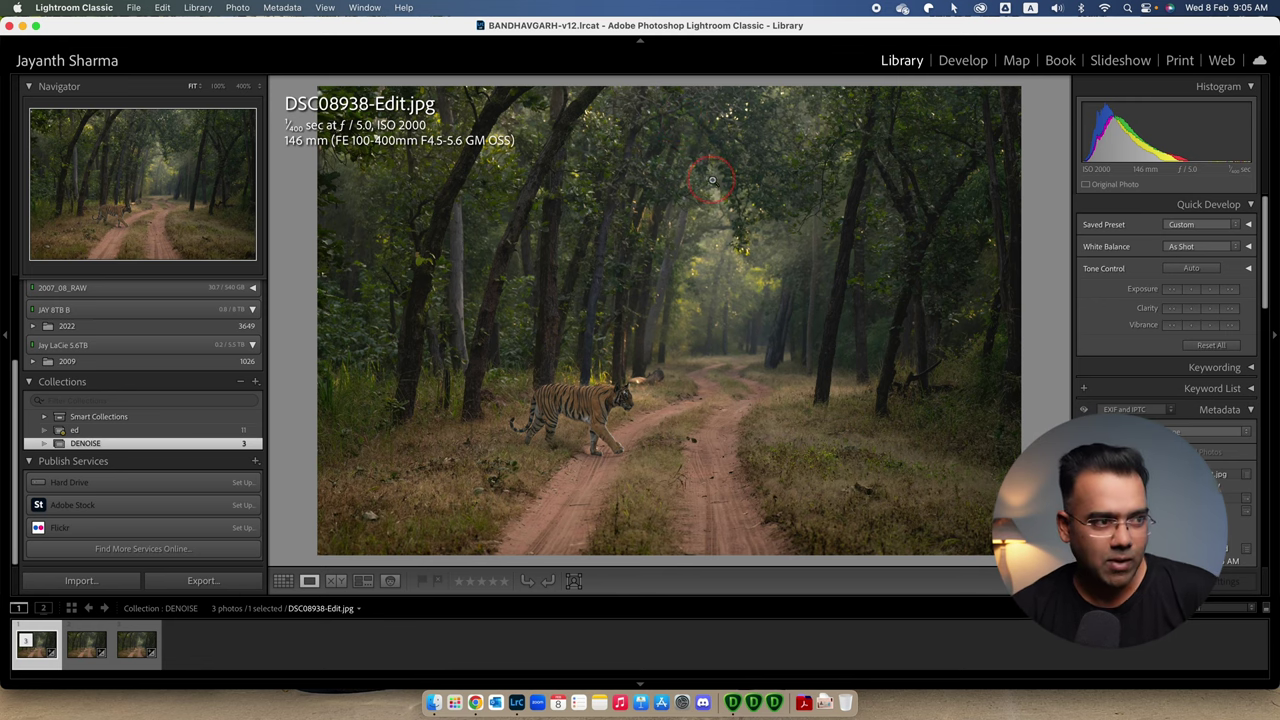
left_click(708, 333)
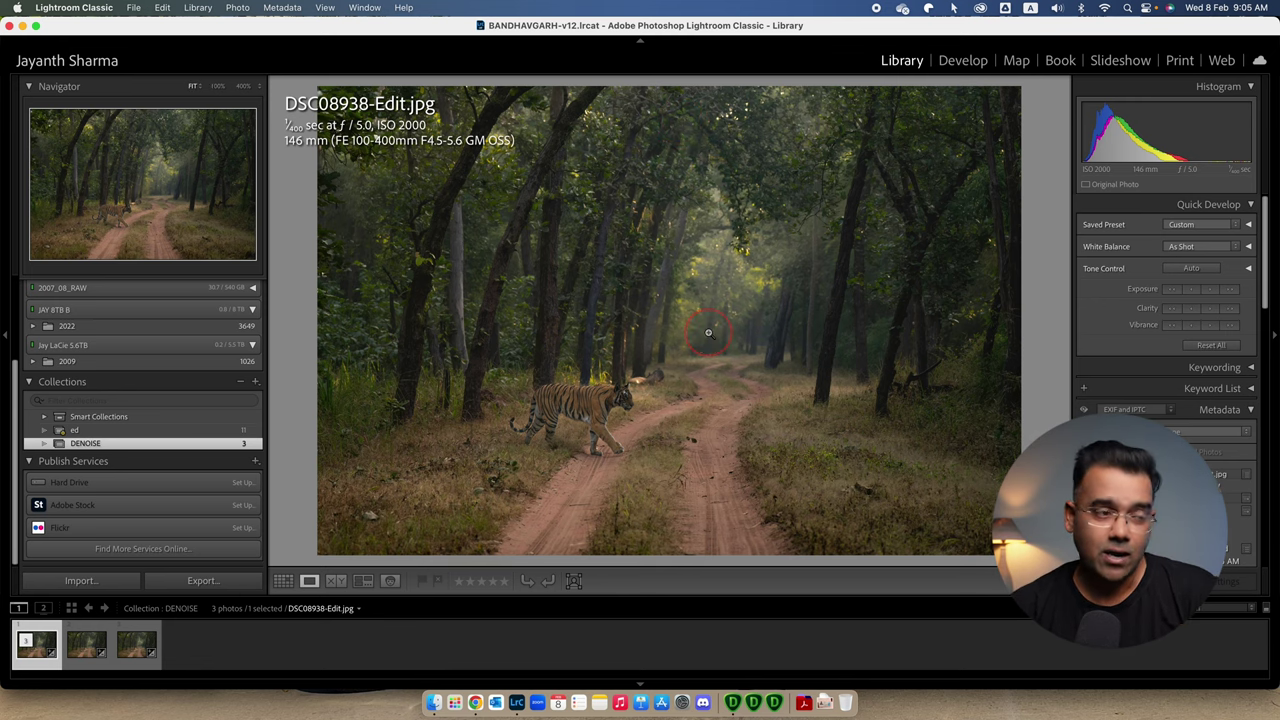